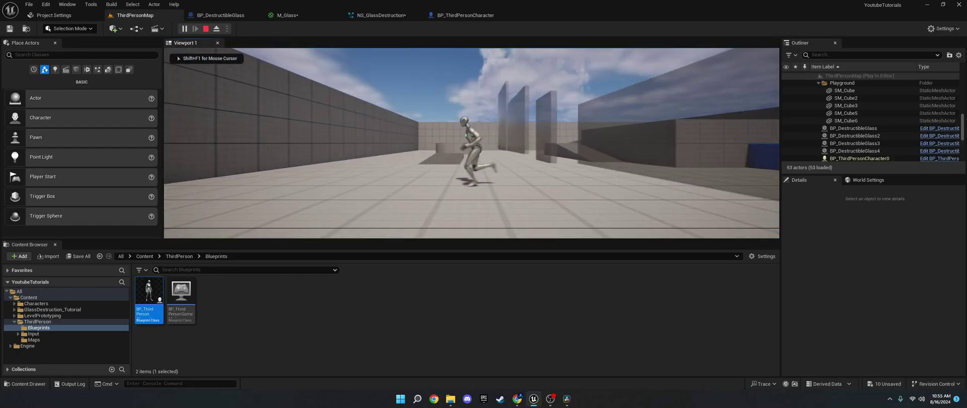
Run the character forward so its line traces shatter several glass walls, then end play with Esc.
key(w)
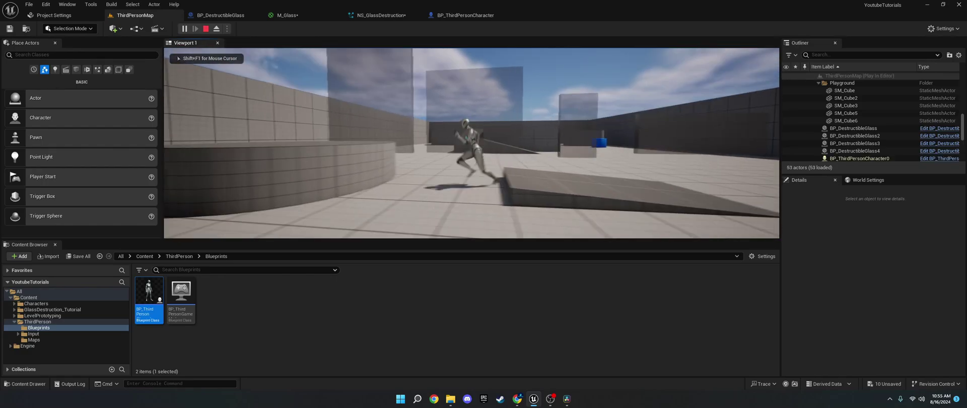
key(w)
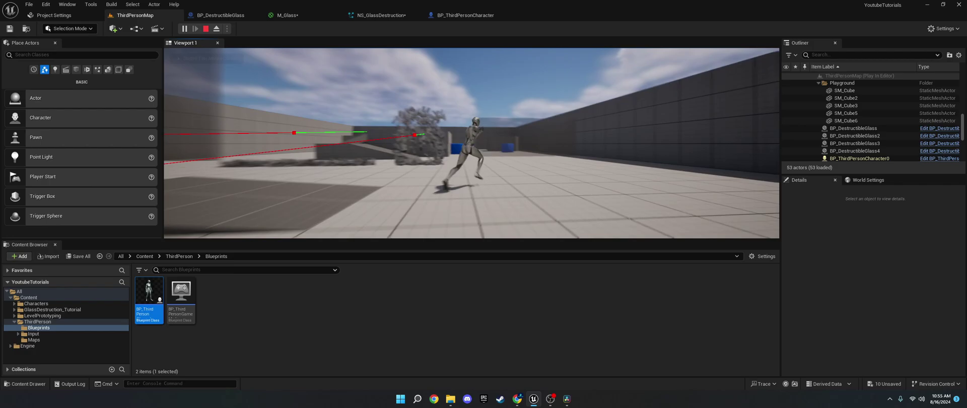
key(w)
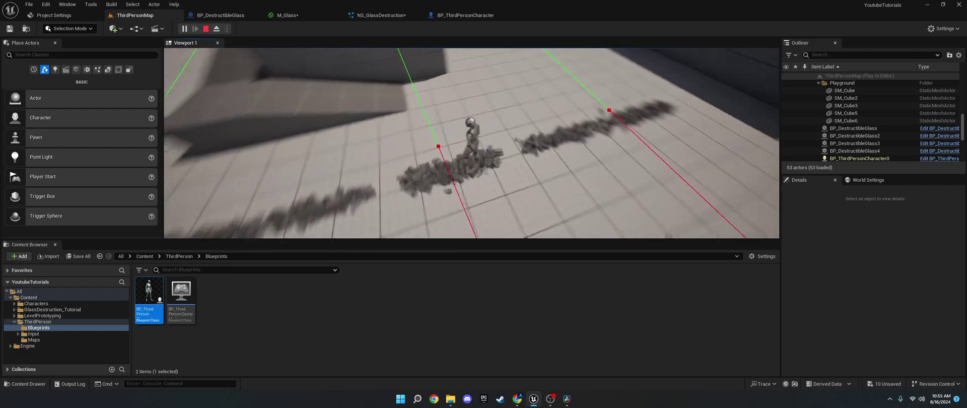
key(w)
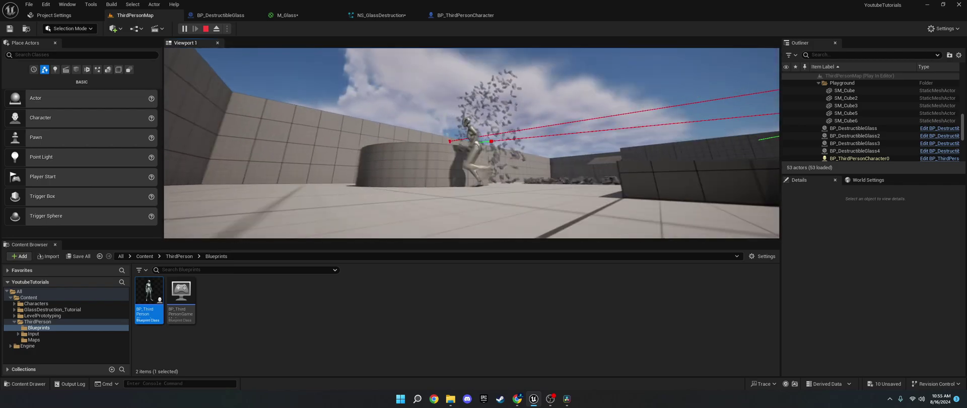
key(w)
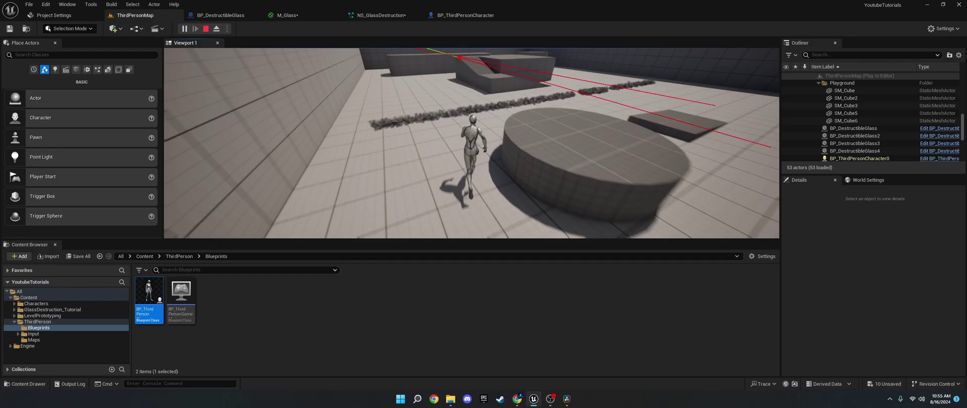
key(w)
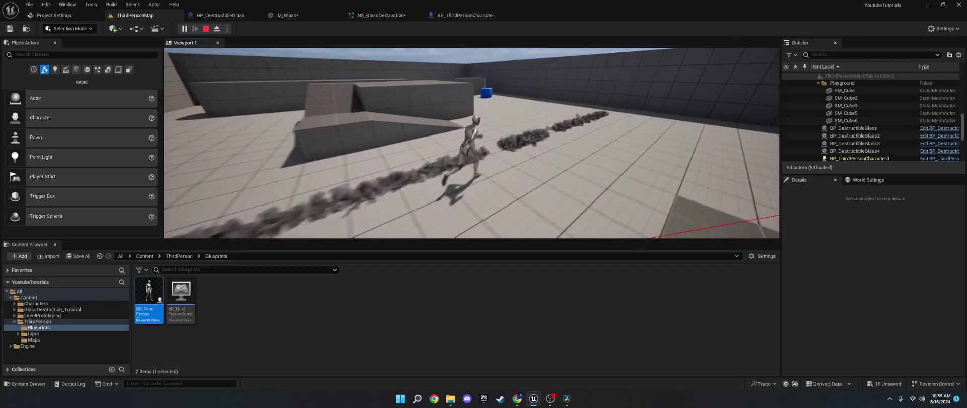
key(w)
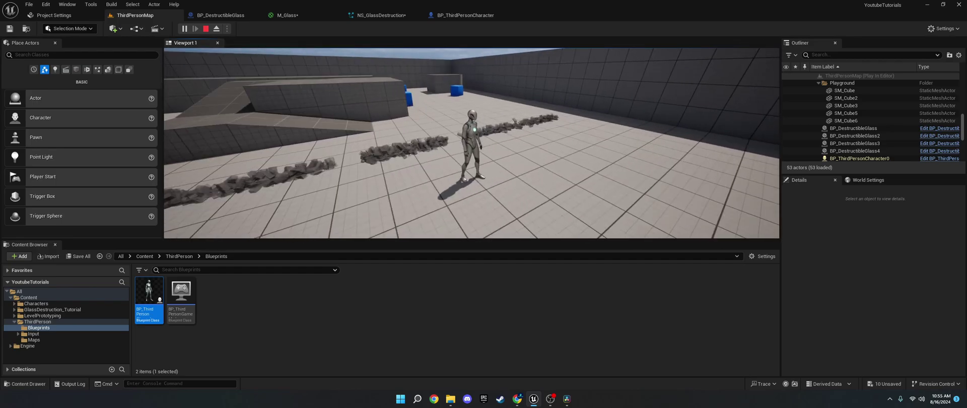
key(Escape)
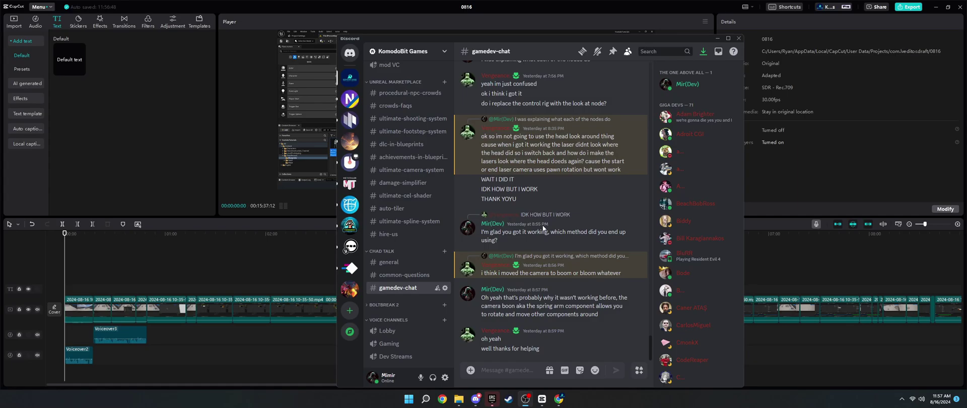
Scroll back through the Discord gamedev-chat conversation.
scroll(548, 223, up, 5)
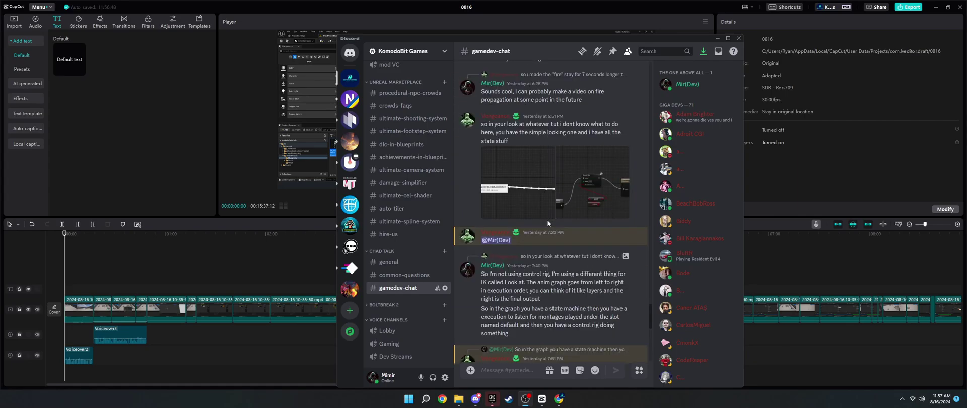
scroll(548, 223, down, 3)
scroll(548, 223, down, 1)
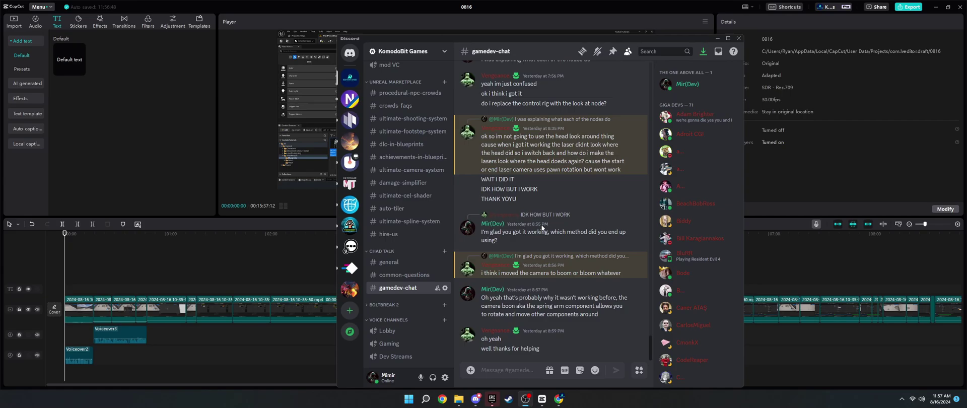
Open the Komodobit Games seller profile in Chrome and scroll through its product list.
key(alt+Tab)
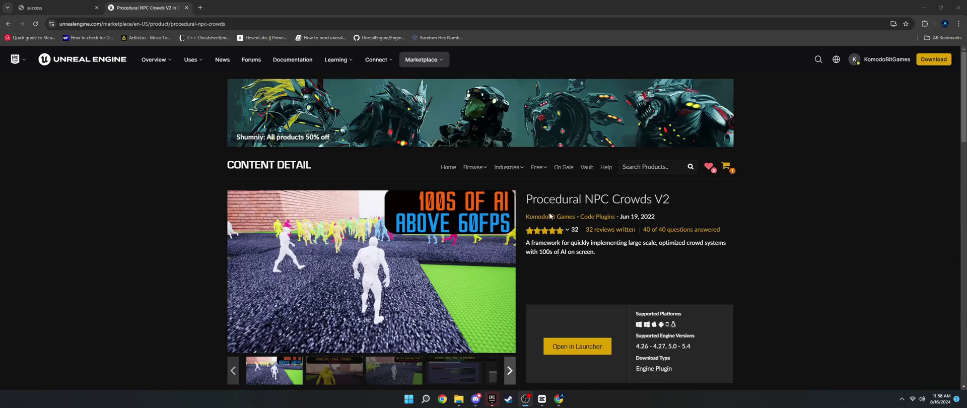
click(549, 216)
scroll(393, 235, down, 1)
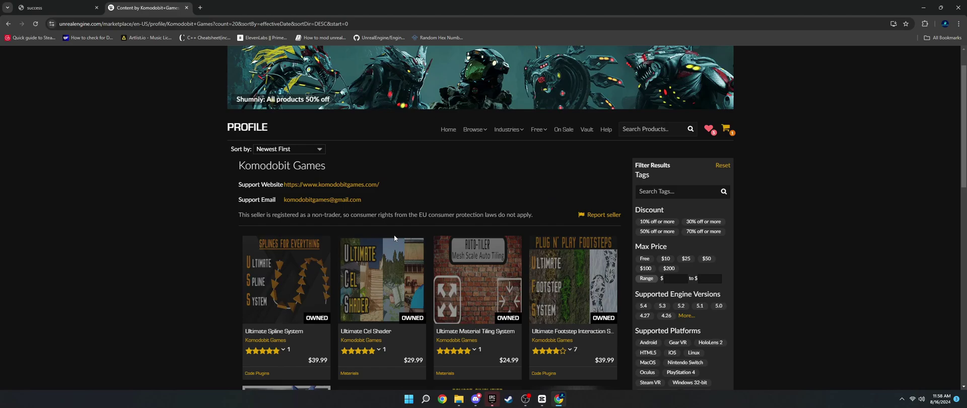
scroll(394, 234, down, 6)
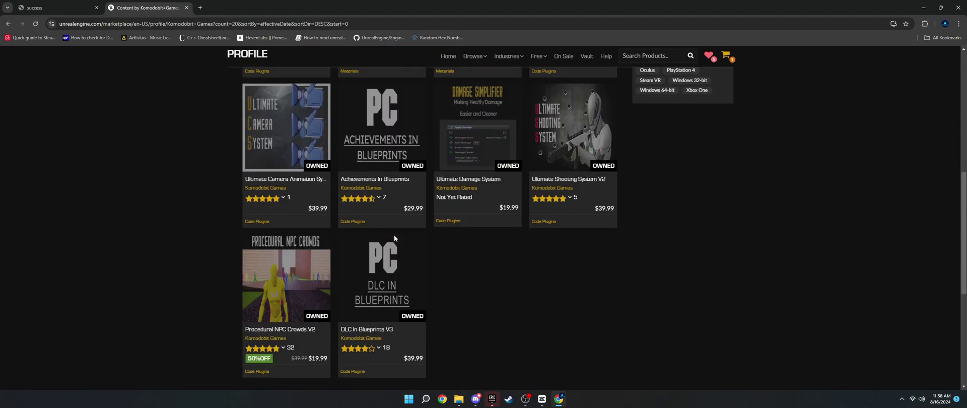
scroll(394, 234, down, 3)
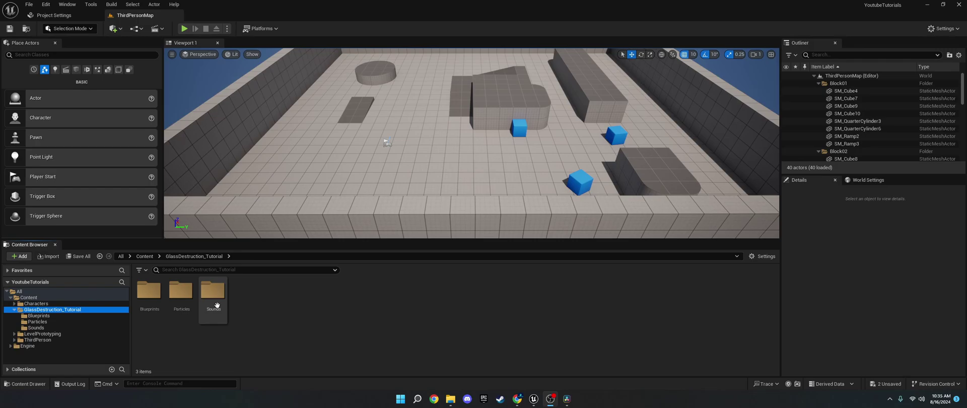
Preview the glass-breaking sound cue in the Sounds folder.
double_click(214, 297)
click(181, 296)
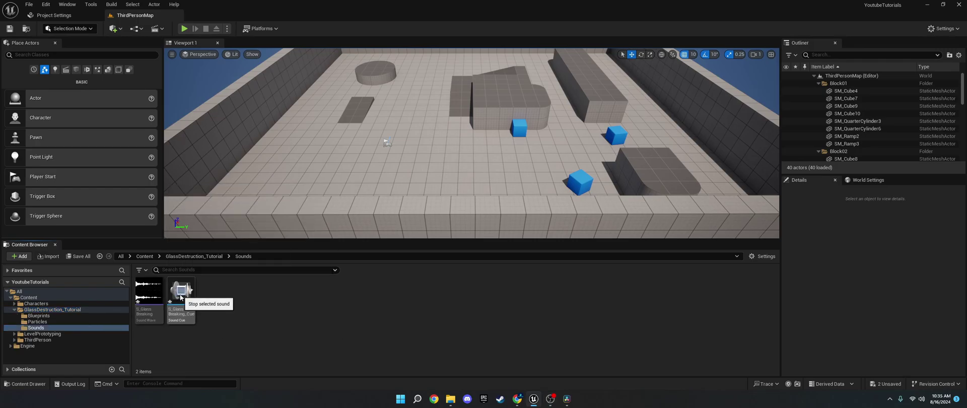
click(44, 323)
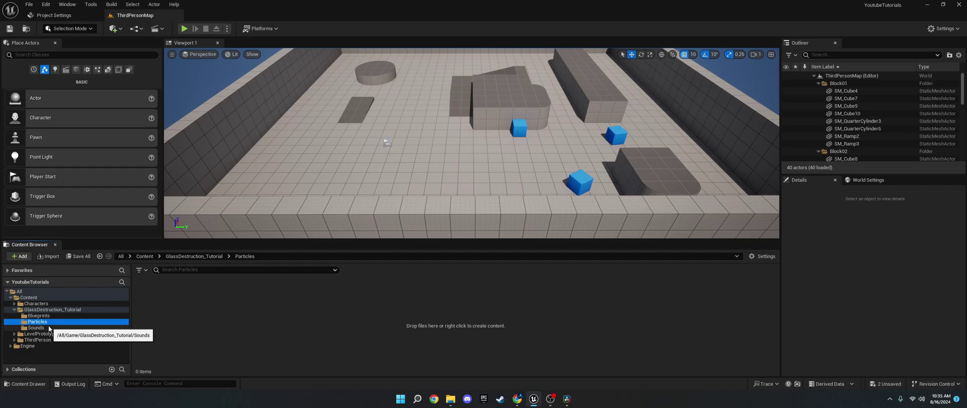
Create an Actor-based Blueprint Class named BP_DestructibleGlass in the Blueprints folder.
right_click(39, 315)
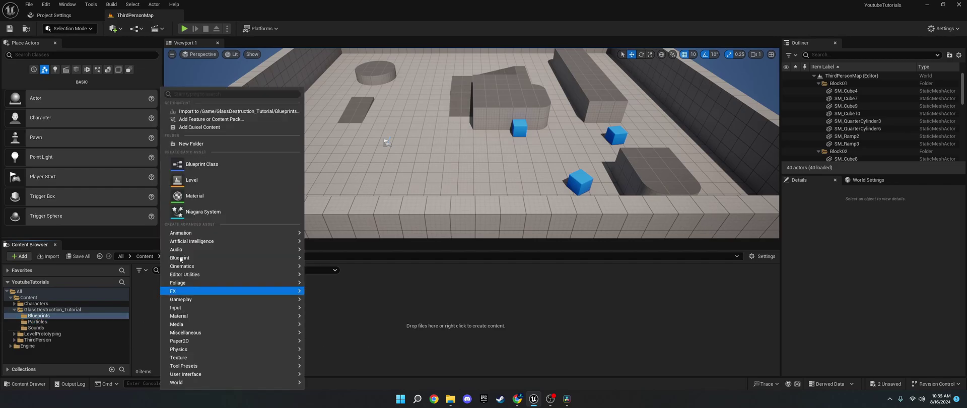
click(213, 164)
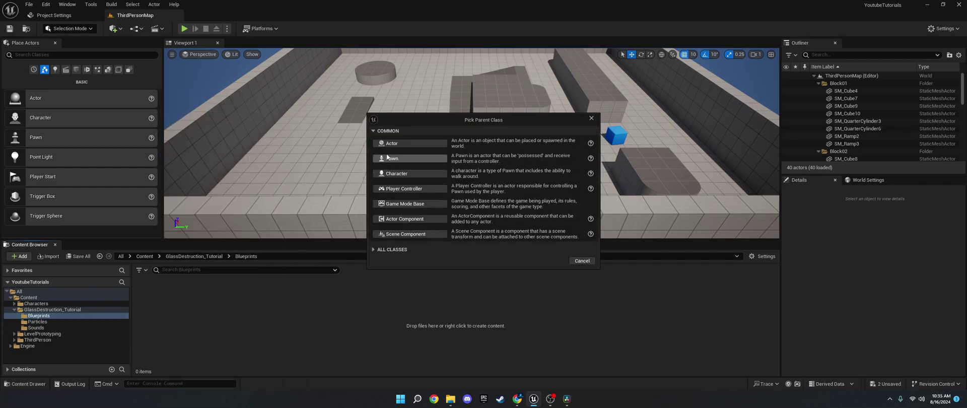
click(584, 259)
right_click(272, 316)
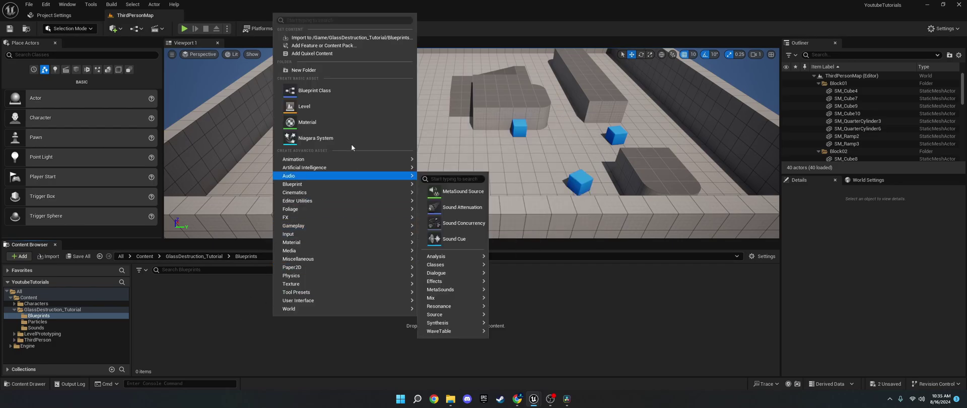
click(333, 92)
click(404, 144)
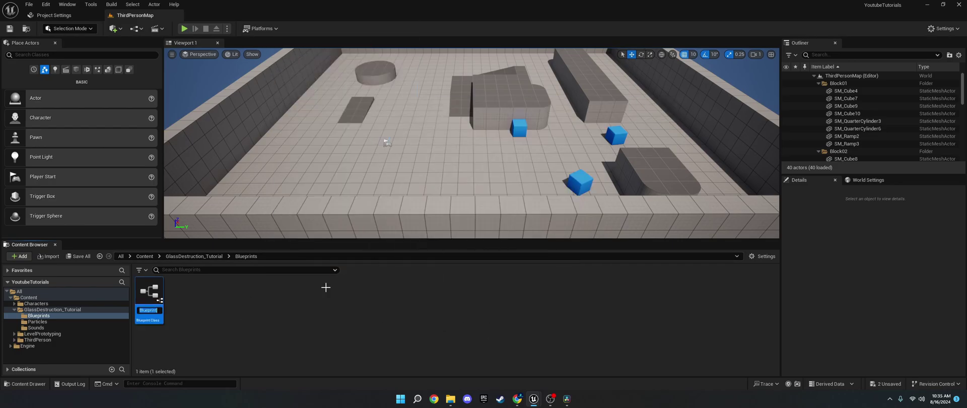
text(BP_DestructibleGlass)
key(Return)
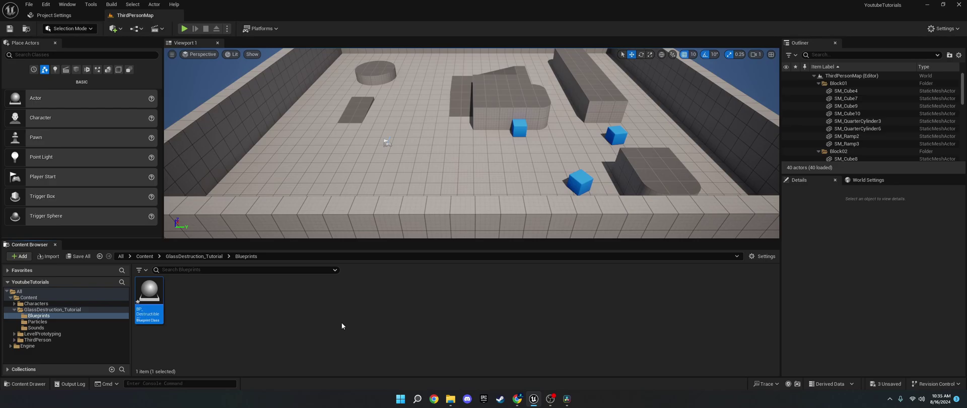
Add a new folder named Materials inside GlassDestruction_Tutorial.
click(50, 310)
right_click(233, 318)
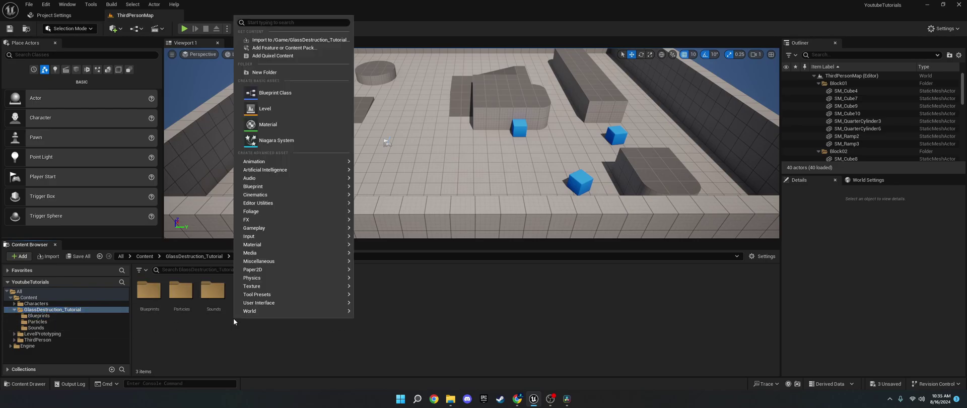
click(270, 72)
text(Materia)
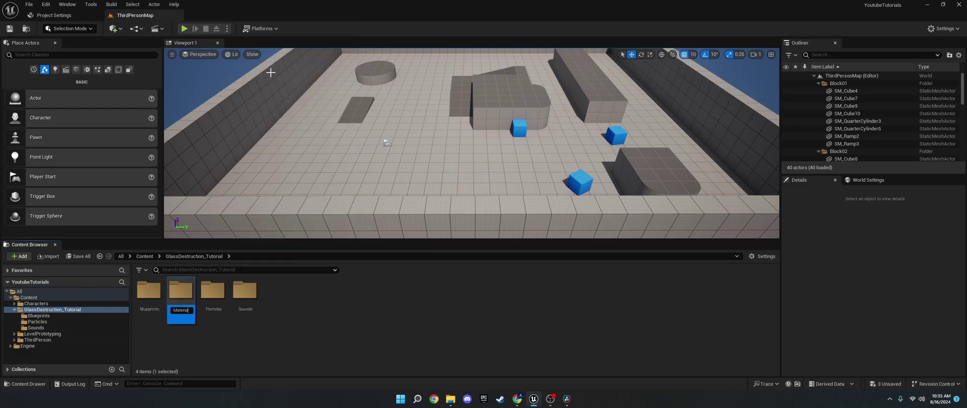
text(ls)
key(Return)
double_click(148, 295)
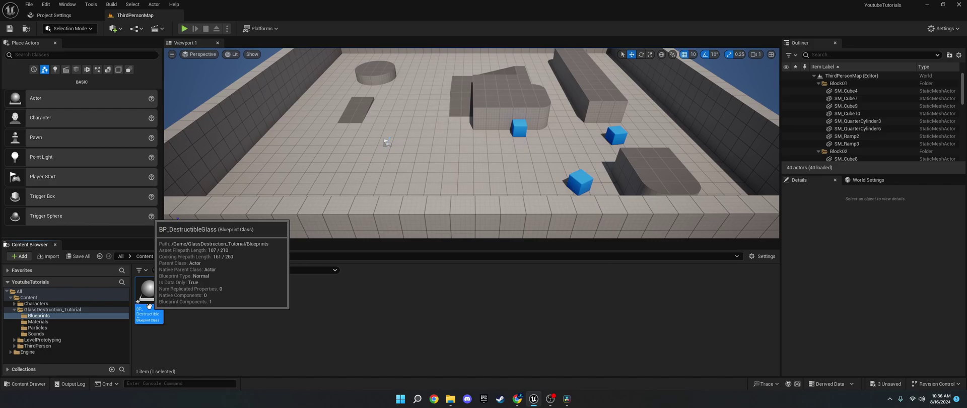
Add a Cube component to BP_DestructibleGlass and name it GlassWall_NonDestroyed.
double_click(149, 302)
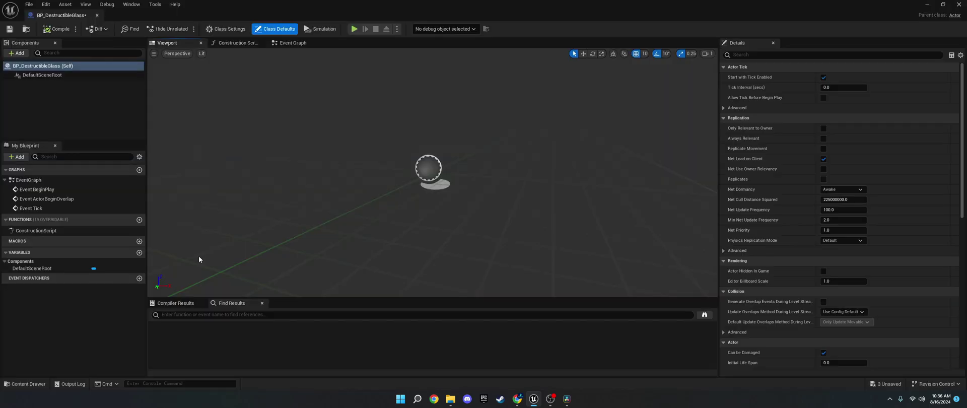
click(19, 54)
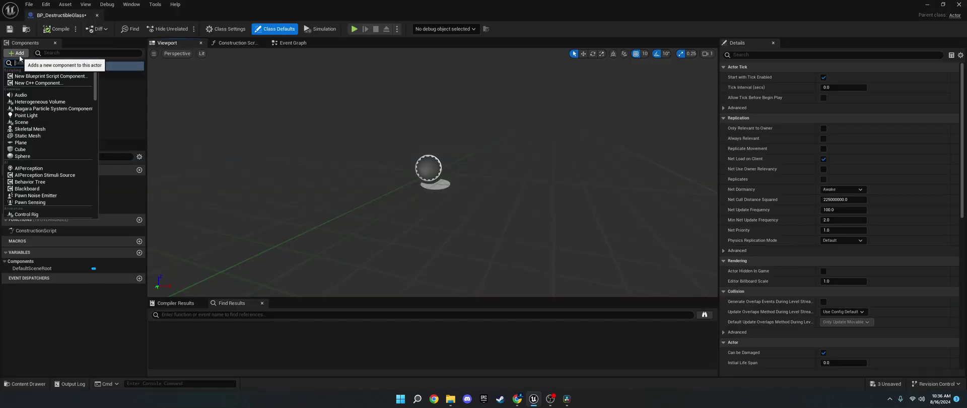
text(cube)
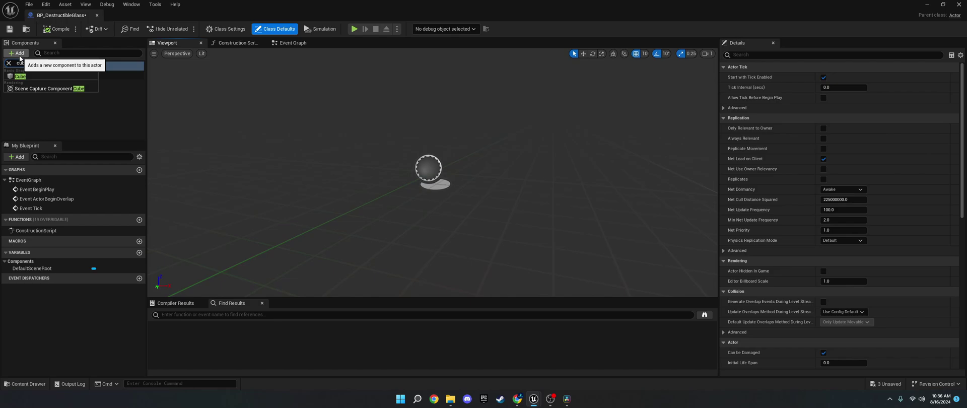
click(22, 77)
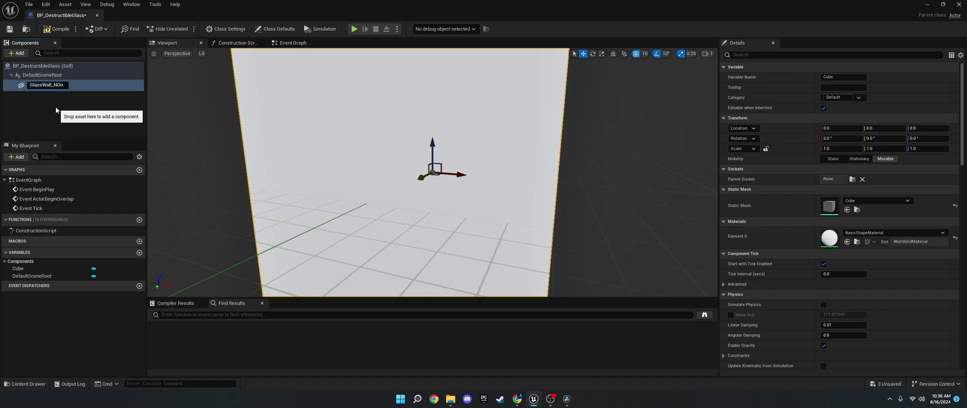
text(GlassWall_NonDestroyed)
key(Return)
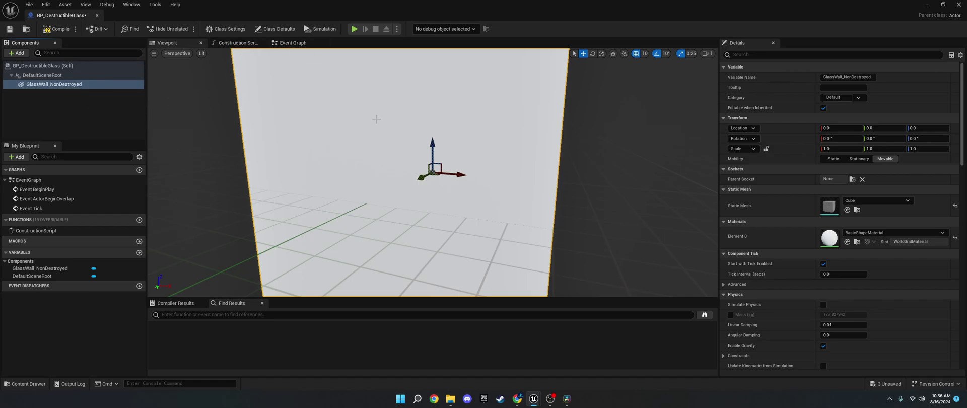
Scale the cube into a thin wall of 6.75 × 0.25 × 2.5.
key(f)
key(r)
drag(399, 183, 524, 183)
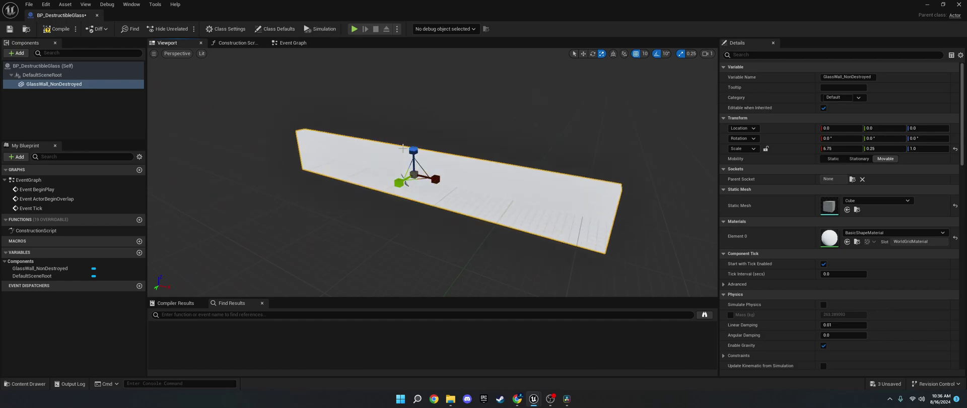
drag(413, 149, 413, 132)
Create a new material asset named M_Glass.
key(w)
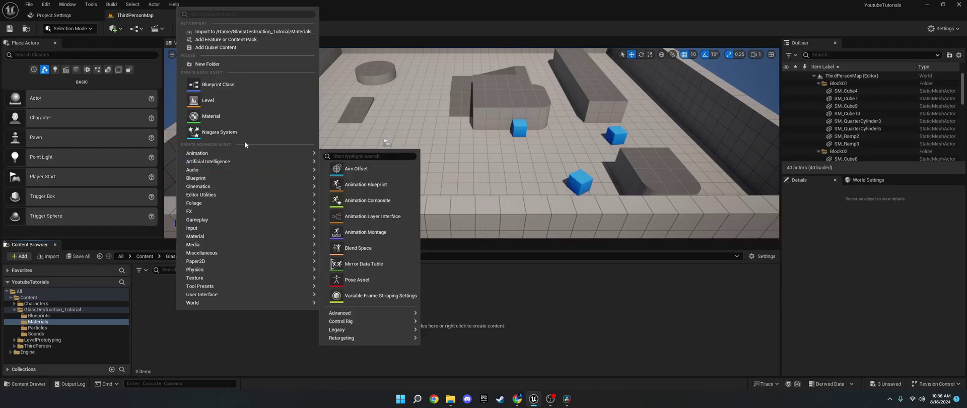
click(243, 118)
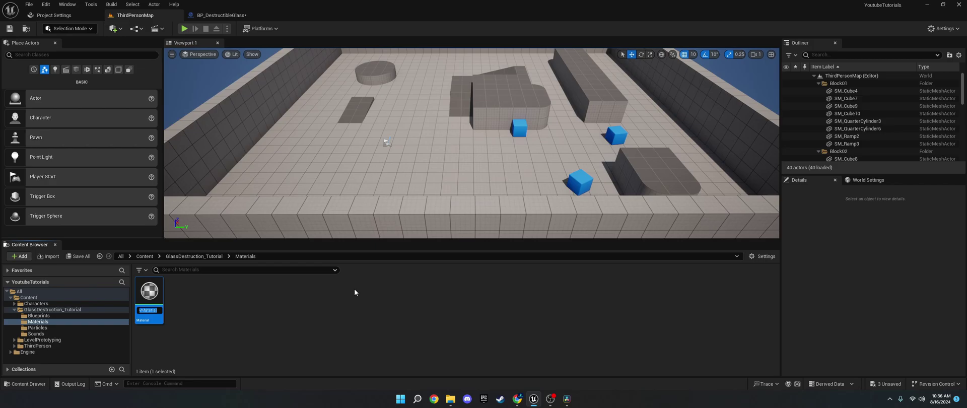
text(M_Glass)
key(Return)
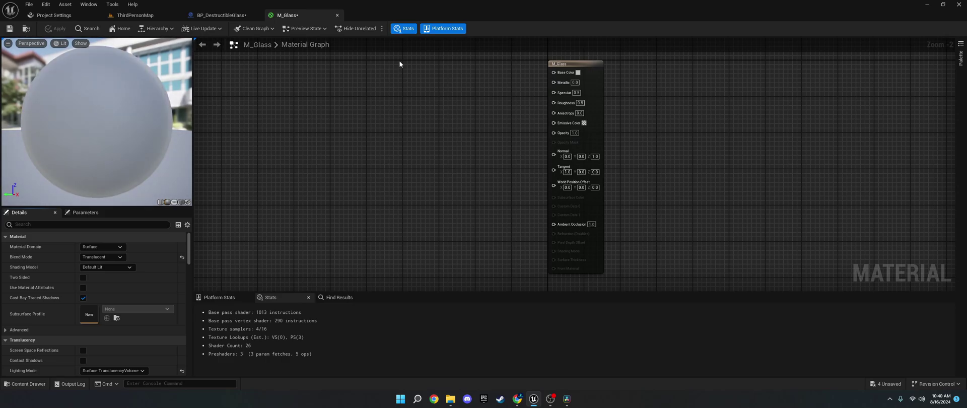
Add a Constant3Vector node set to a dark grey value of 0.088542.
click(396, 87)
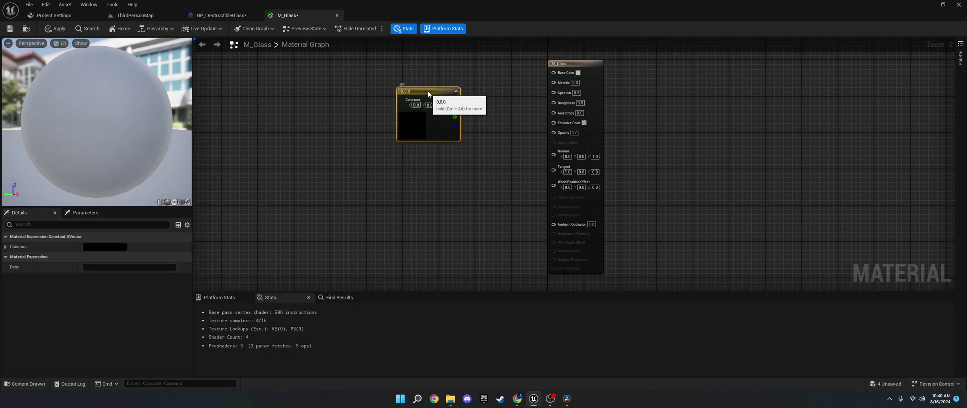
drag(427, 91, 554, 72)
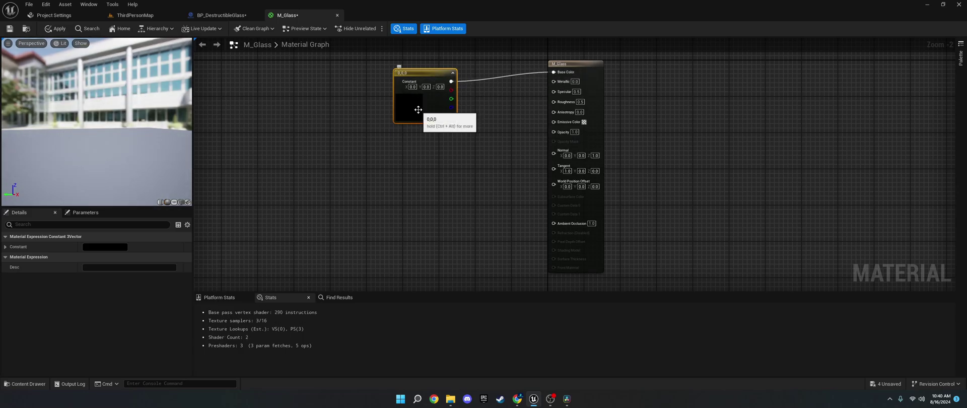
click(113, 246)
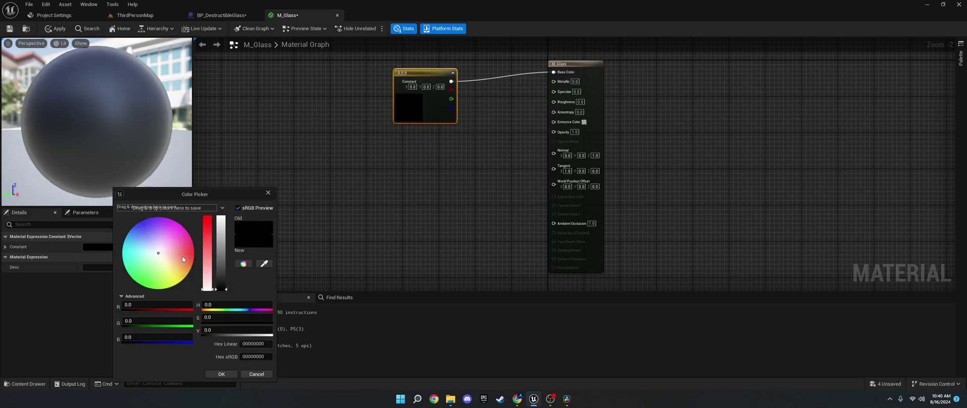
click(222, 283)
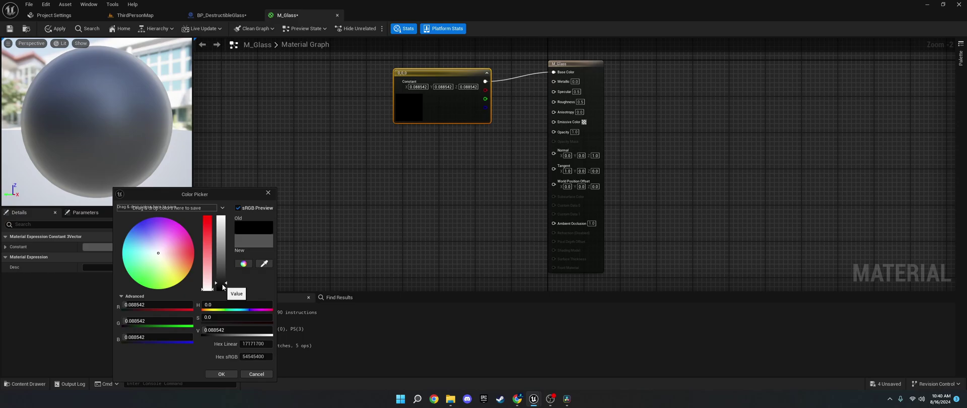
click(221, 373)
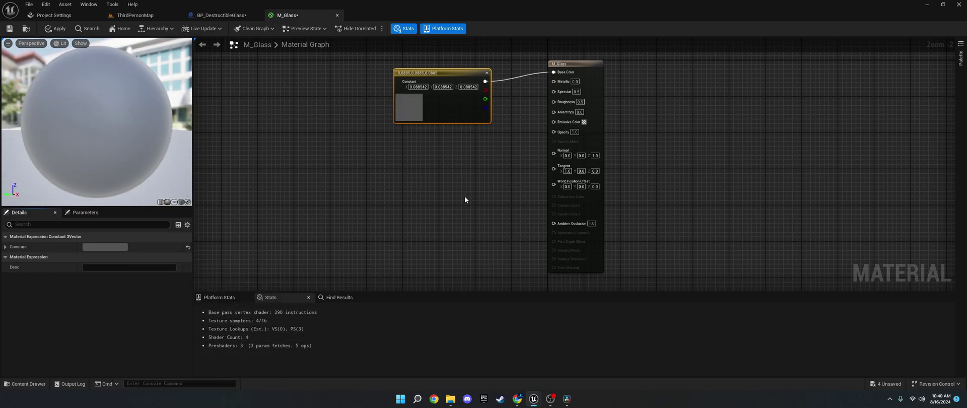
Set M_Glass's Blend Mode to Translucent with Surface TranslucencyVolume lighting mode.
click(599, 130)
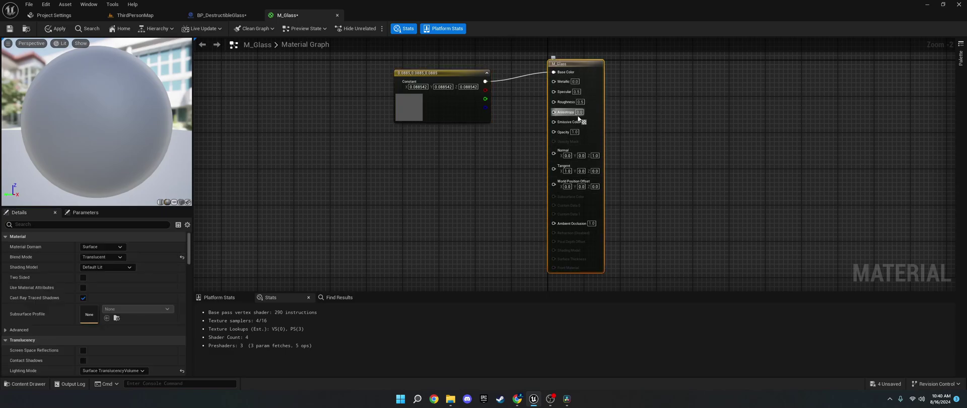
click(101, 257)
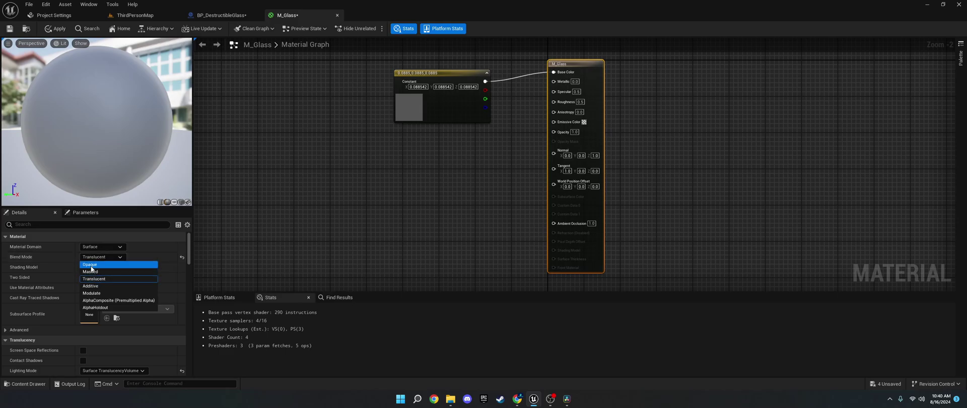
click(107, 258)
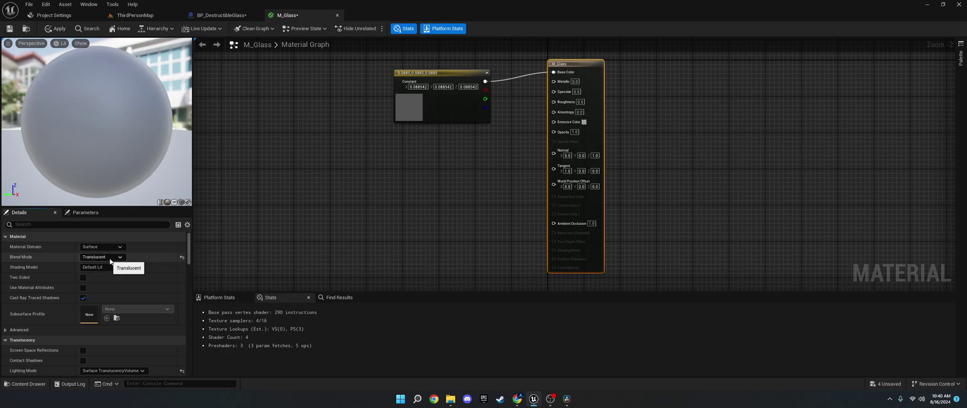
scroll(142, 262, down, 4)
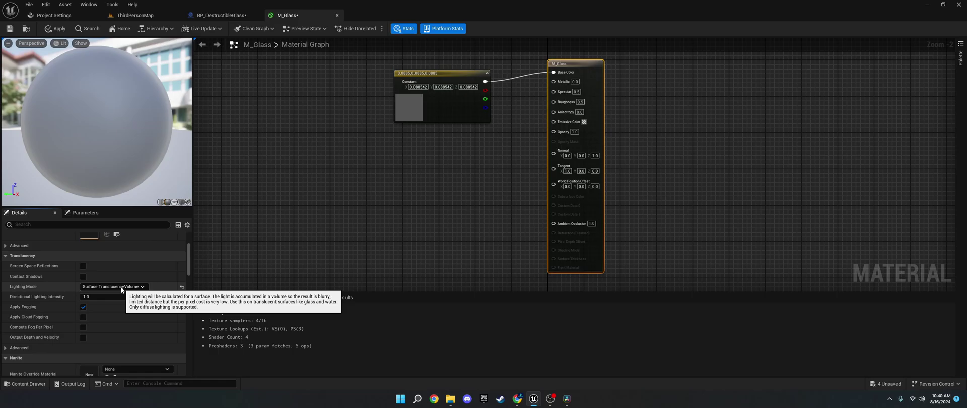
click(121, 287)
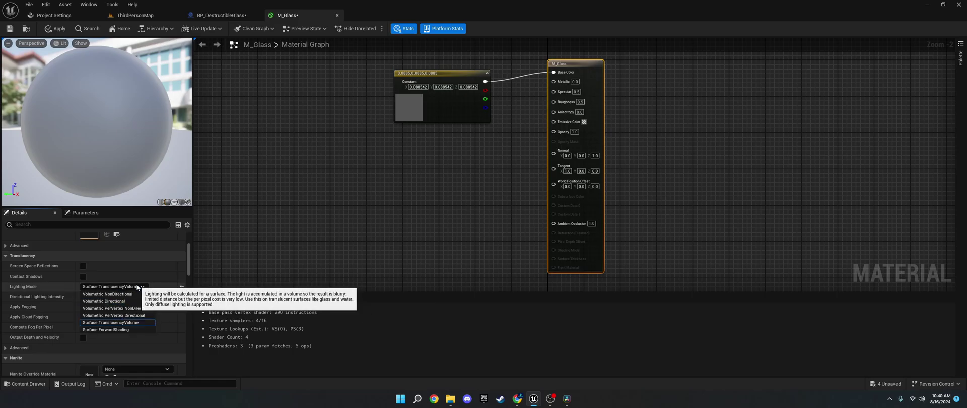
click(124, 323)
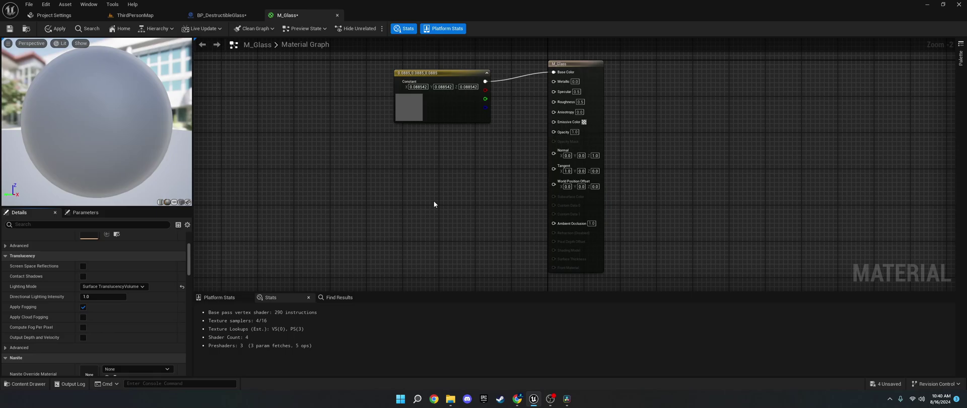
Add three scalar Constant nodes and wire one into Roughness.
drag(444, 109, 430, 87)
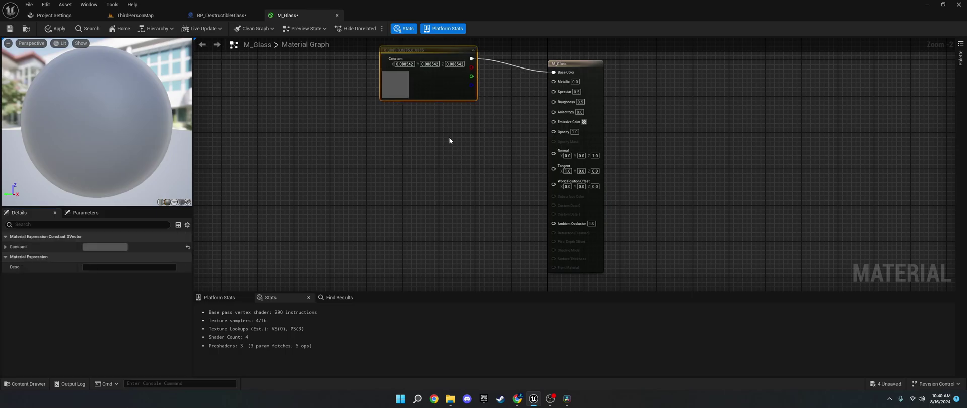
right_click(404, 134)
click(381, 137)
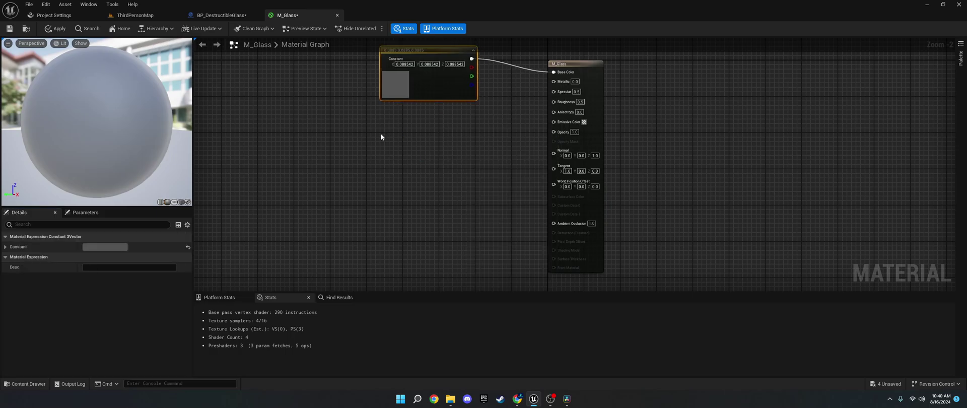
click(419, 142)
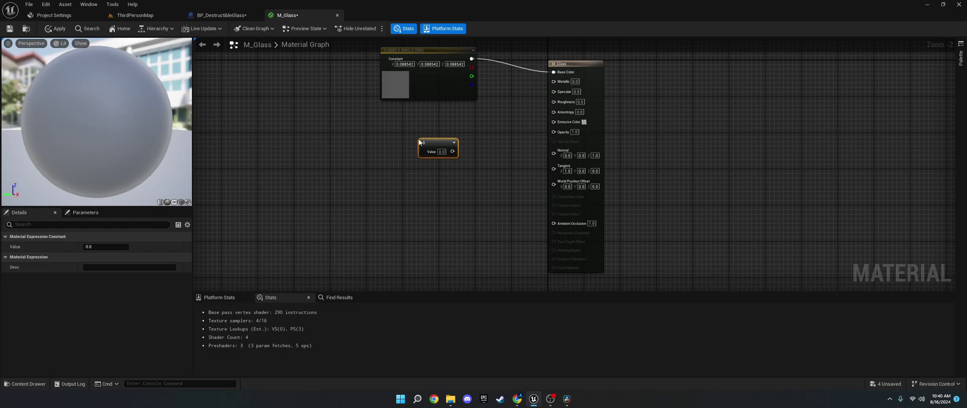
click(424, 120)
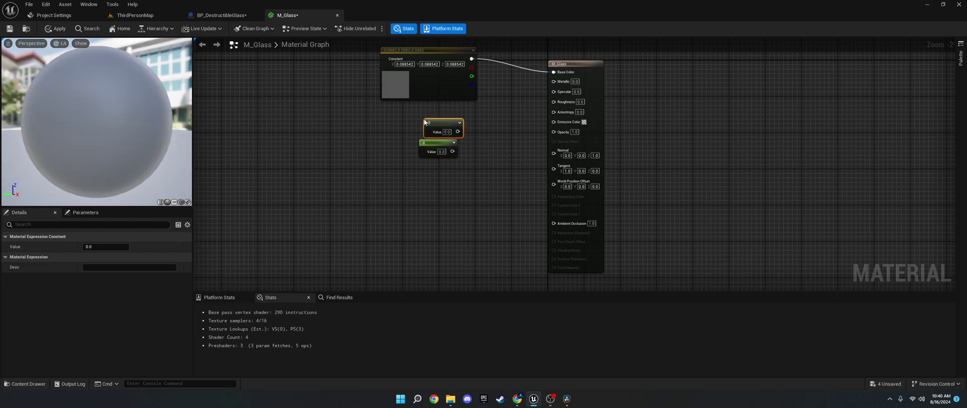
click(375, 128)
drag(455, 132, 553, 100)
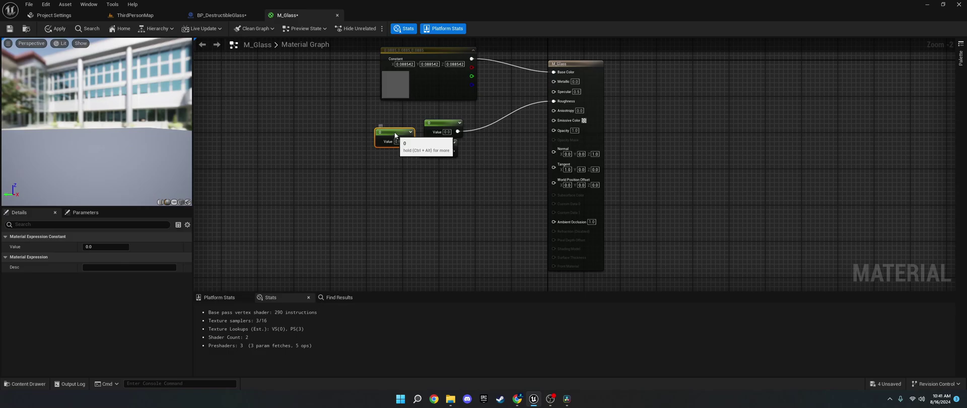
drag(411, 142, 553, 92)
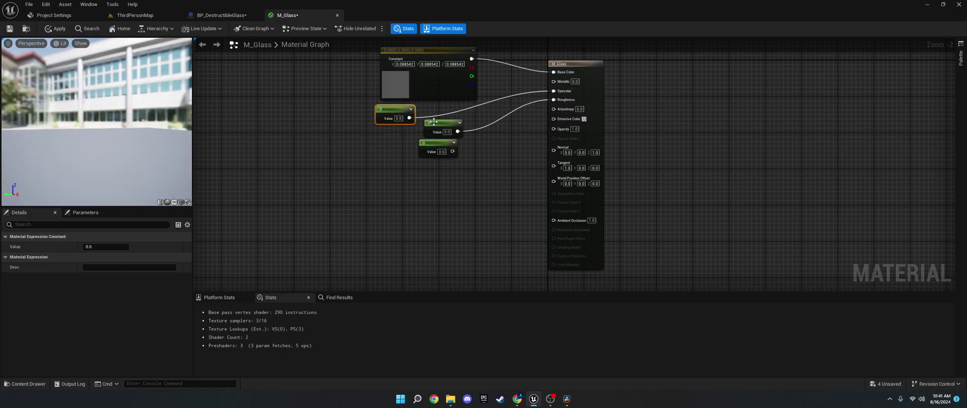
Set the constants to 1.0 for Metallic and 0.2 for Roughness.
click(398, 118)
text(1)
key(Return)
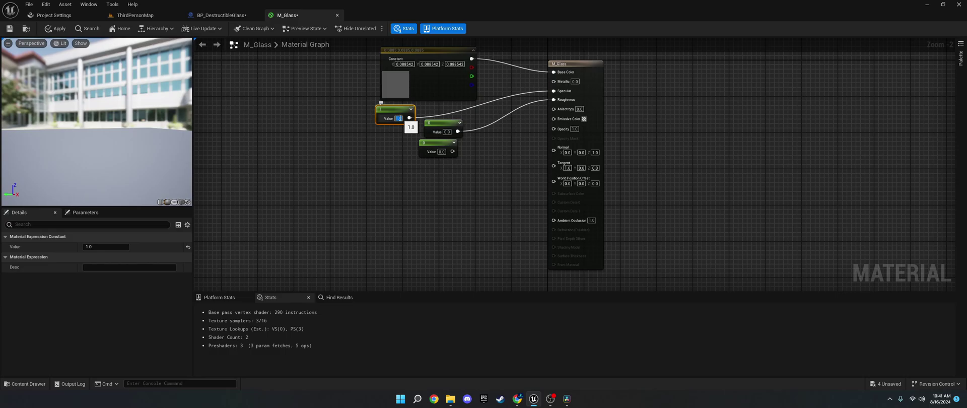
drag(453, 152, 553, 81)
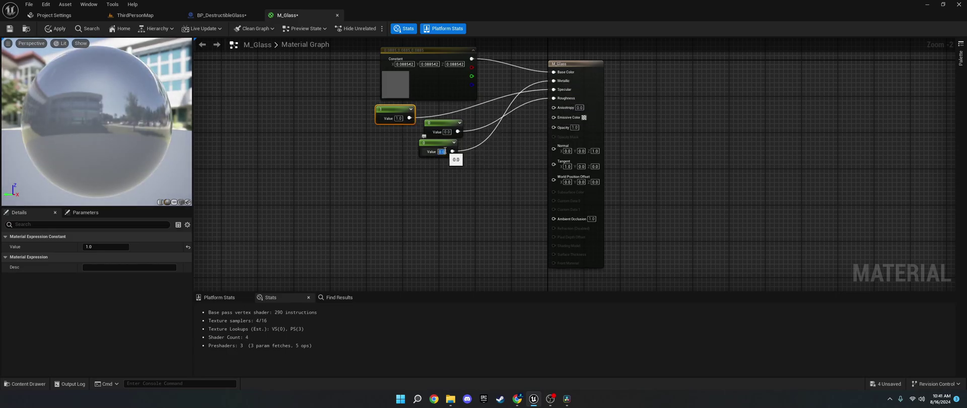
text(0.2)
key(Return)
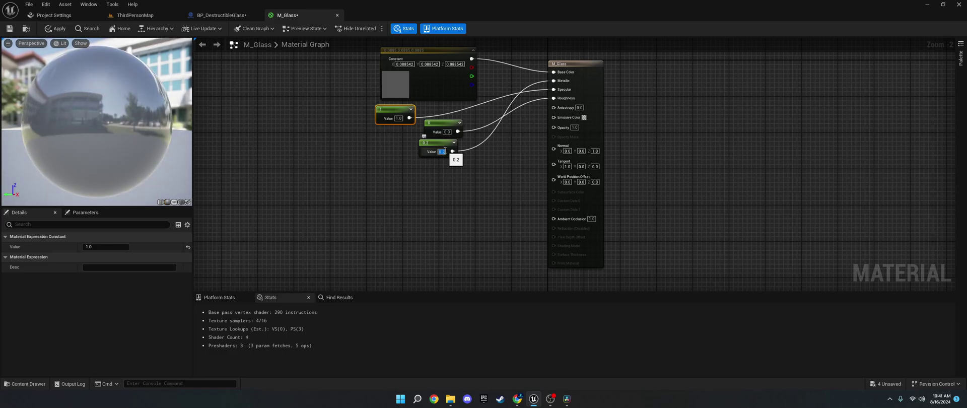
Preview the mirror-like M_Glass on a plane mesh.
drag(134, 144, 206, 129)
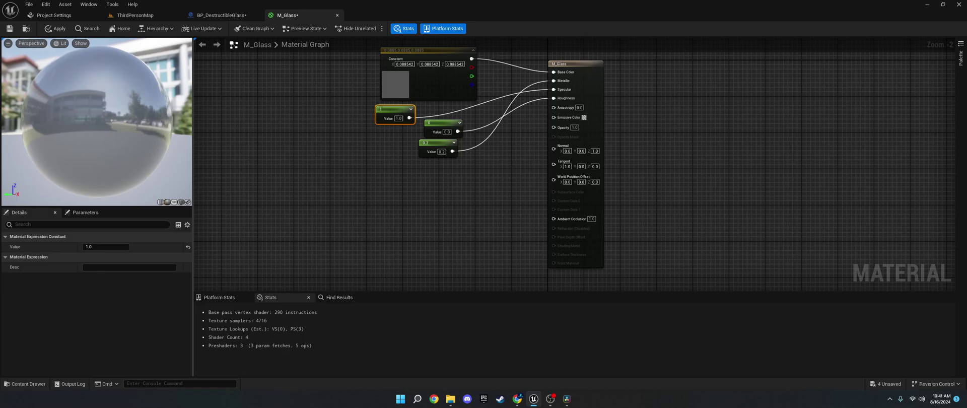
click(174, 201)
drag(112, 117, 174, 113)
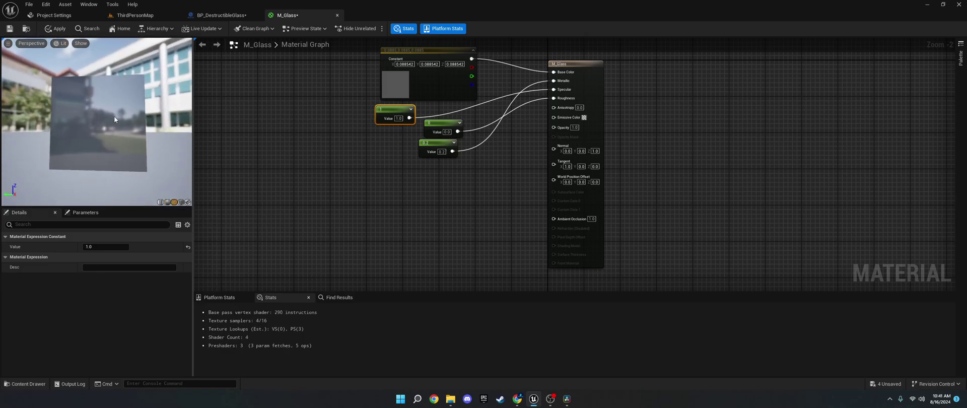
Wire a new Fresnel node into M_Glass's Opacity and inspect it on the sphere preview.
right_click(456, 194)
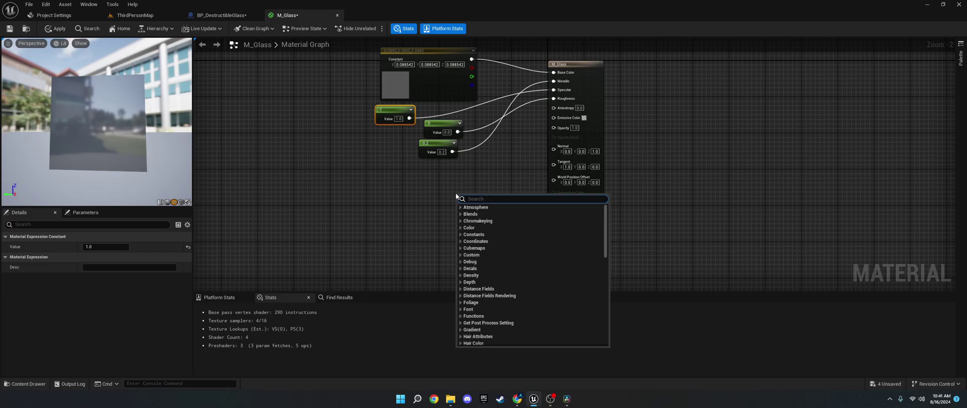
text(fresnel)
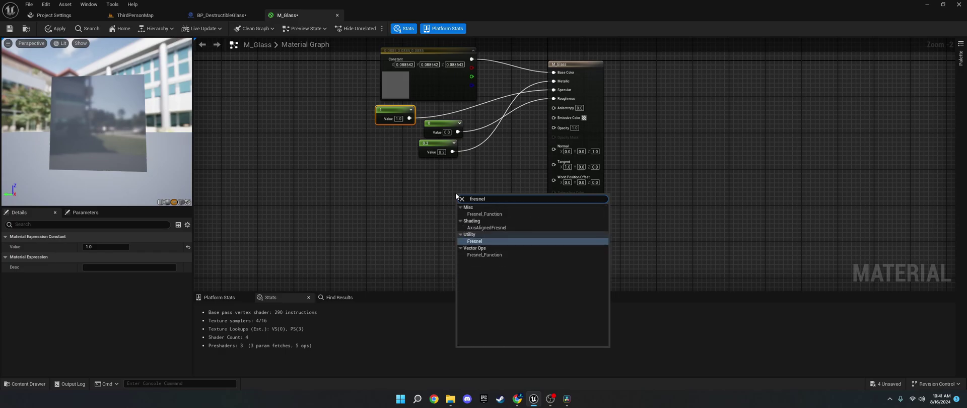
key(Return)
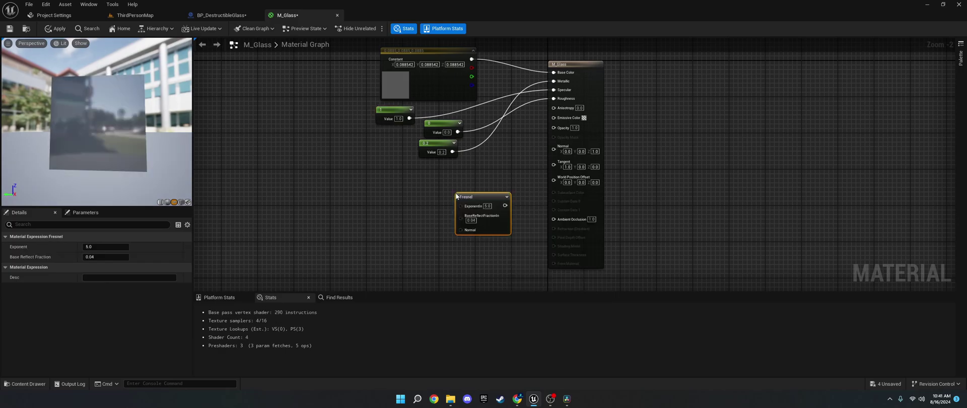
drag(479, 195, 552, 127)
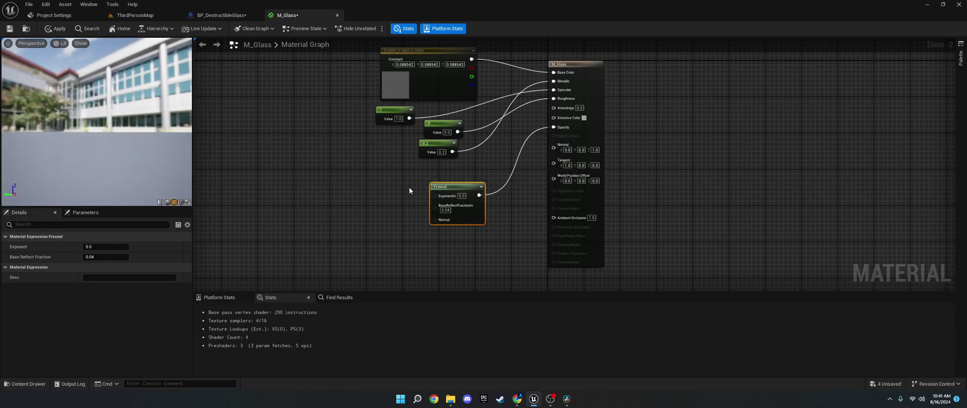
click(167, 202)
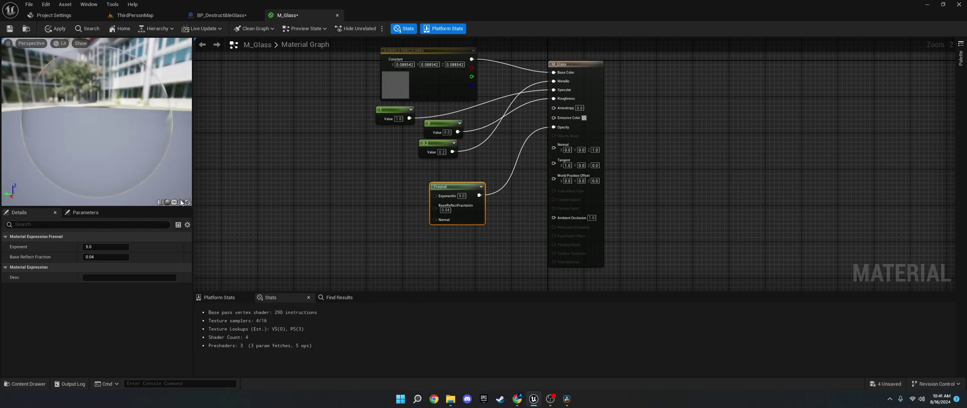
drag(129, 132, 85, 136)
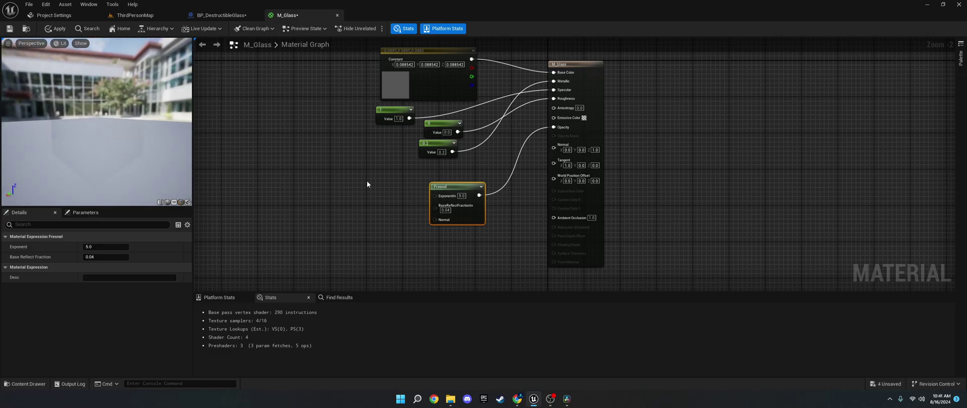
Feed a constant of 0.8 into the Fresnel's ExponentIn.
click(354, 177)
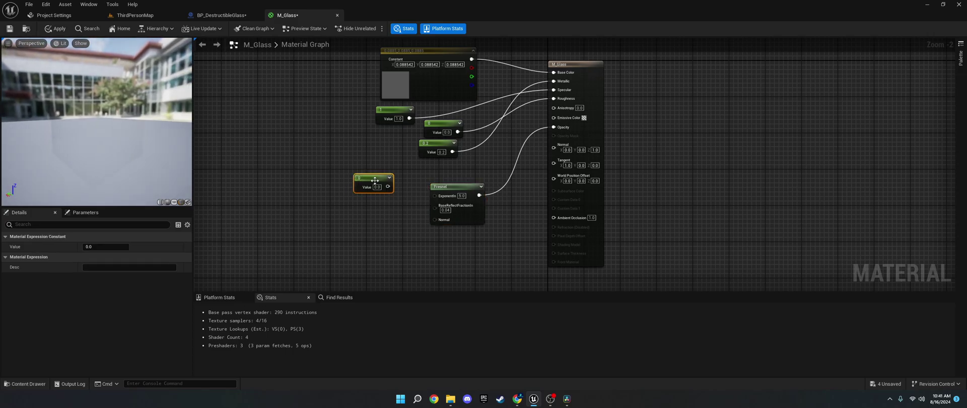
click(315, 139)
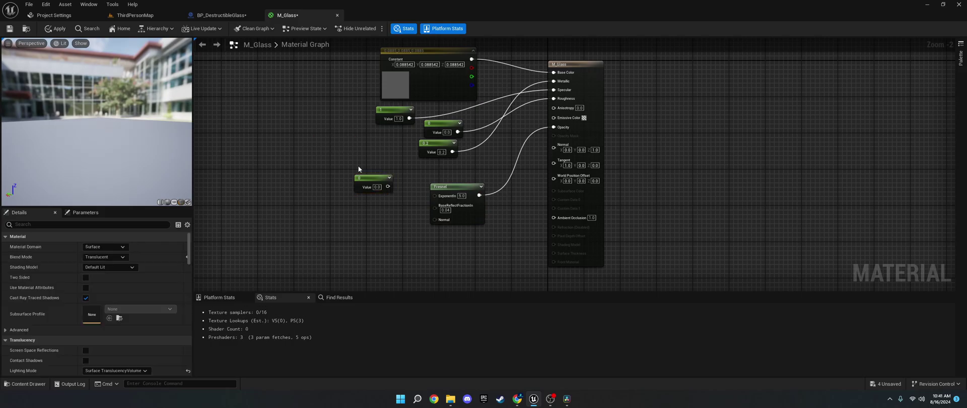
drag(388, 187, 434, 195)
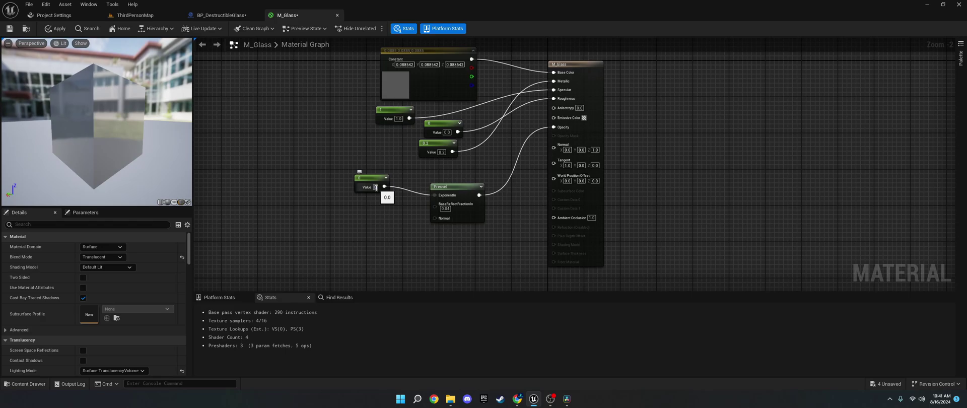
text(0.8)
key(Return)
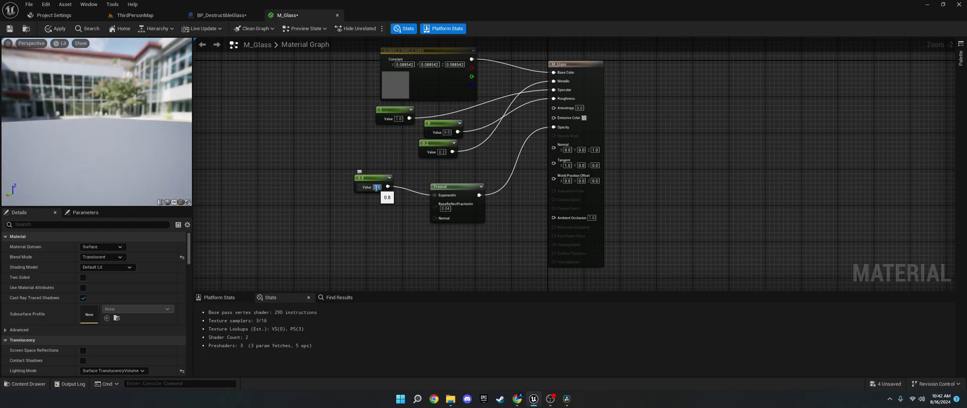
drag(146, 124, 114, 125)
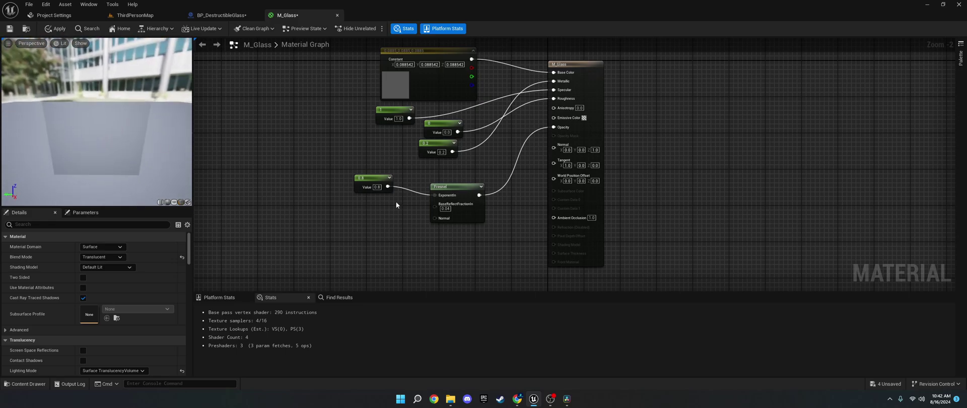
Wire a second constant into BaseReflectFractionIn and set it to 0.5.
click(365, 204)
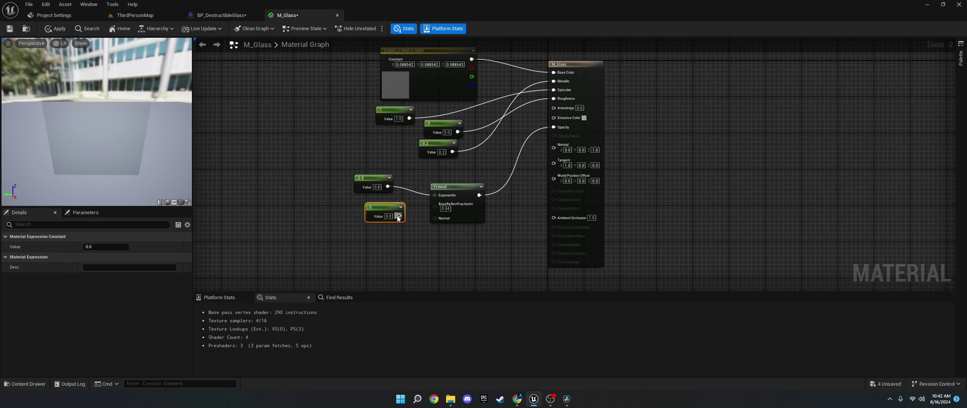
drag(399, 216, 436, 204)
click(389, 216)
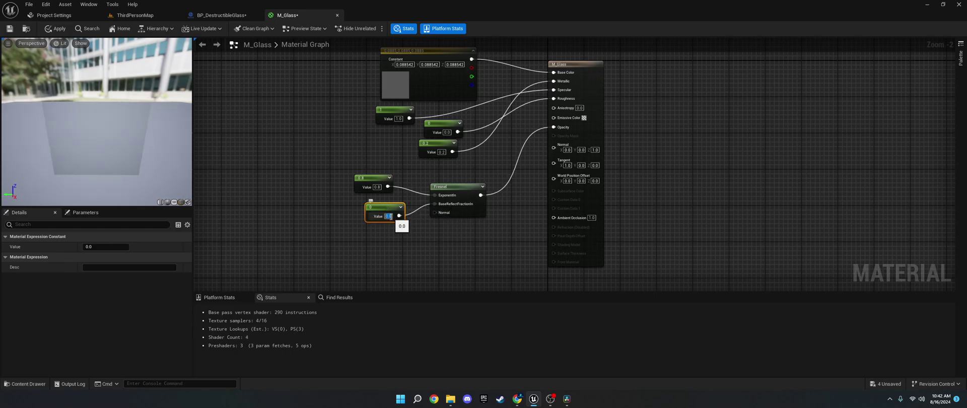
text(1)
key(Return)
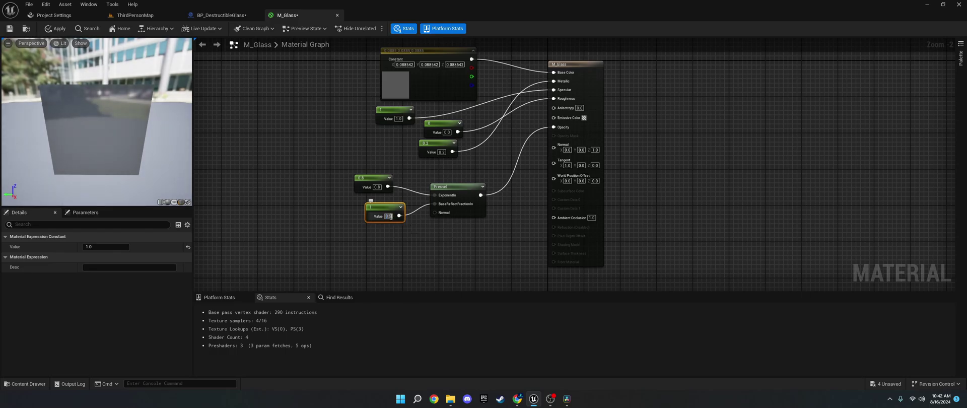
text(0.5)
key(Return)
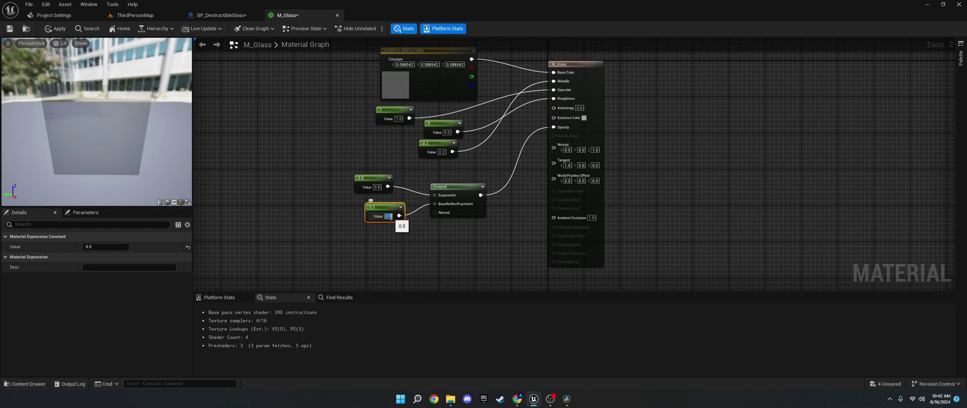
drag(85, 141, 112, 141)
Set M_Glass's Refraction Method to Index Of Refraction.
click(593, 206)
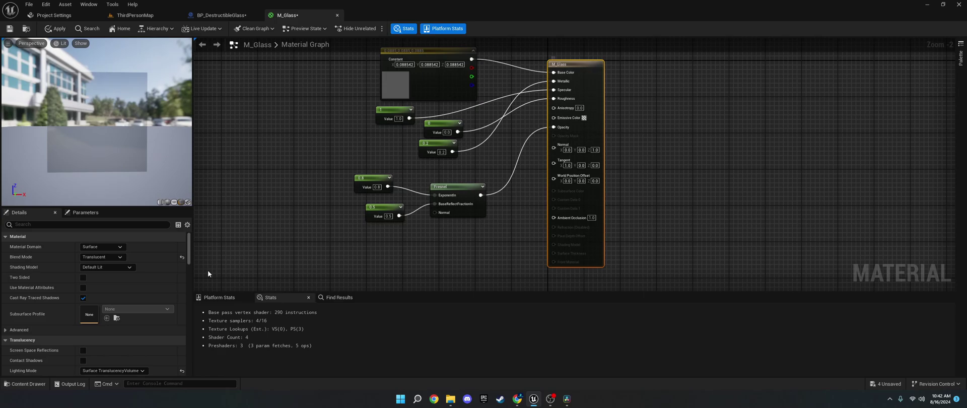
scroll(73, 300, down, 10)
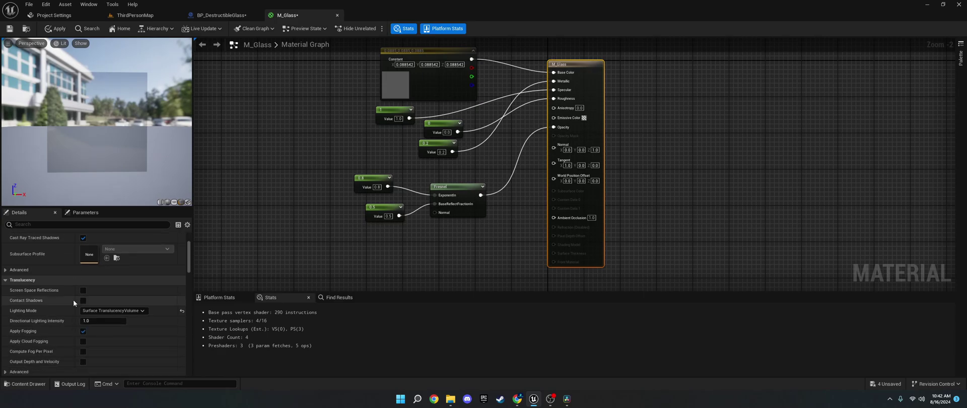
click(74, 225)
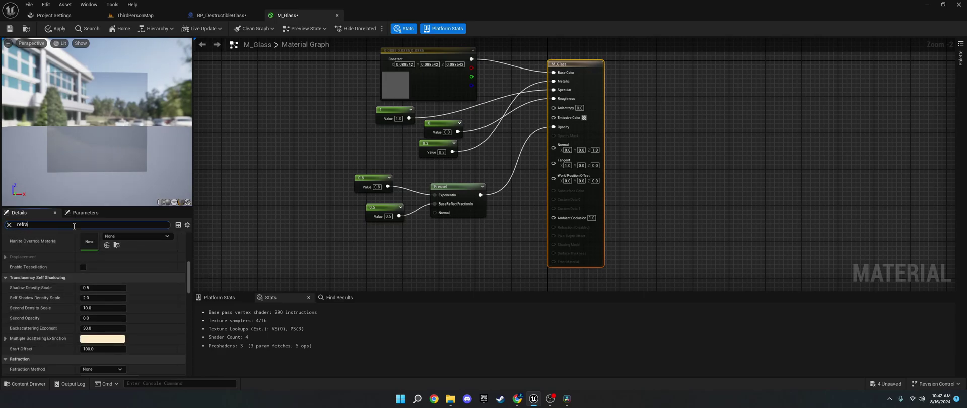
text(refra)
click(109, 278)
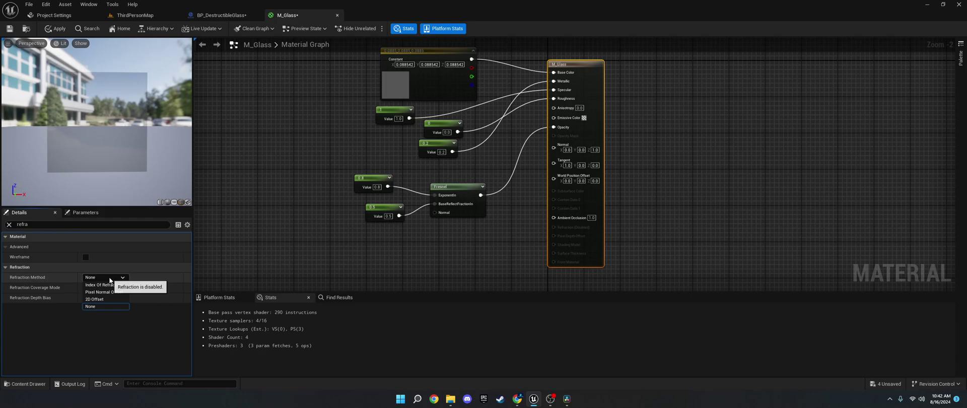
click(100, 285)
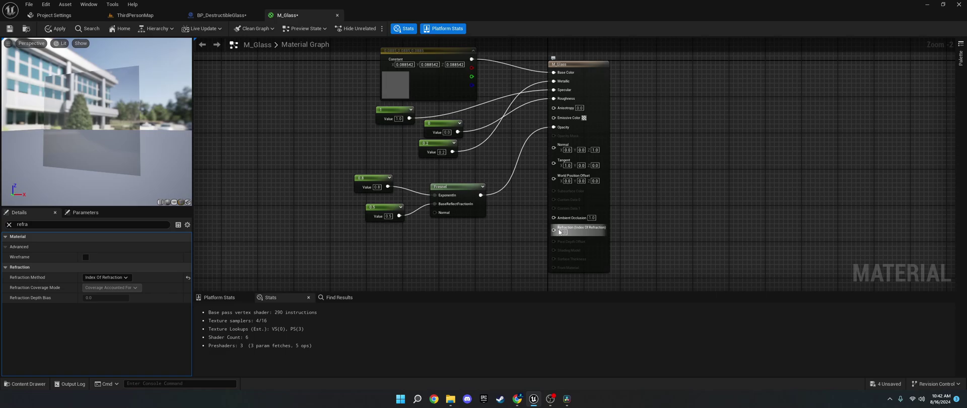
Wire a new constant into the material's Refraction input.
key(1)
click(459, 233)
drag(493, 242, 553, 227)
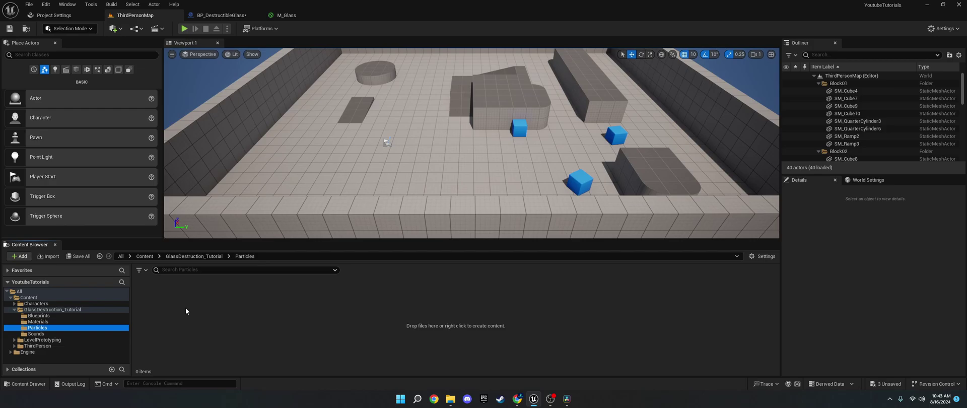
Create Niagara system NS_GlassDestruction in Particles using the OmnidirectionalBurst emitter template.
right_click(186, 309)
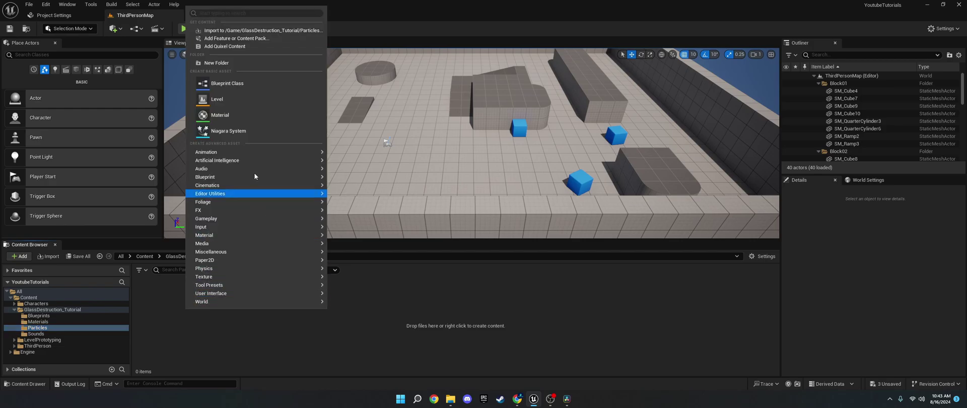
mouse_move(237, 151)
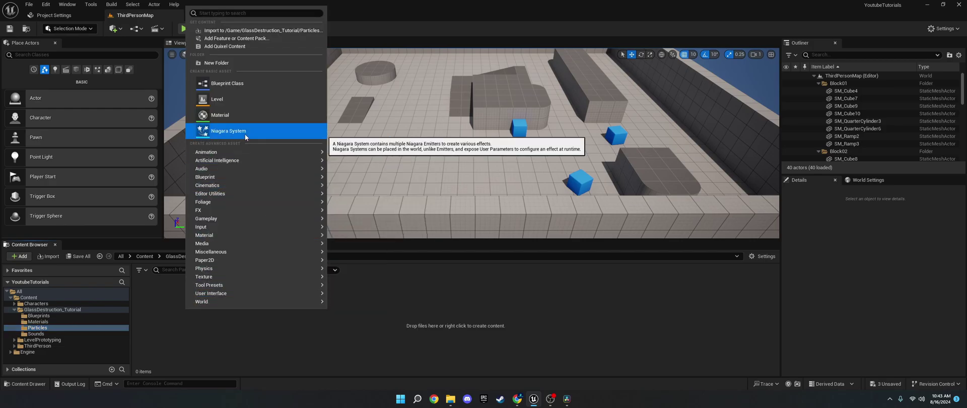
click(244, 132)
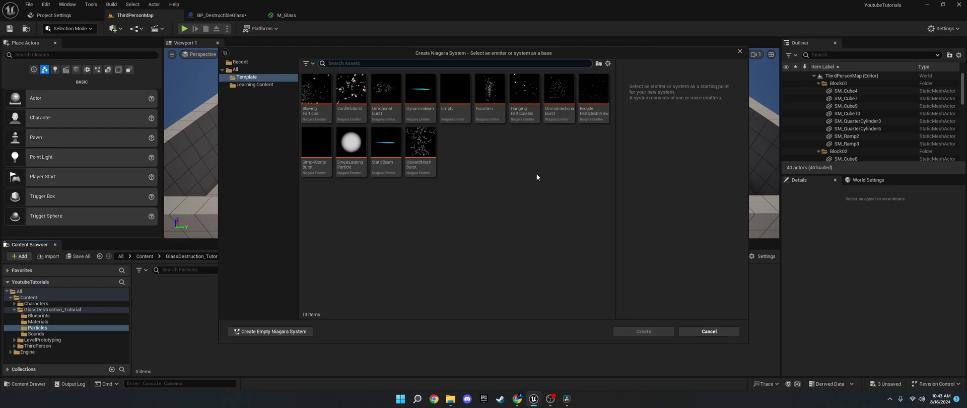
click(556, 107)
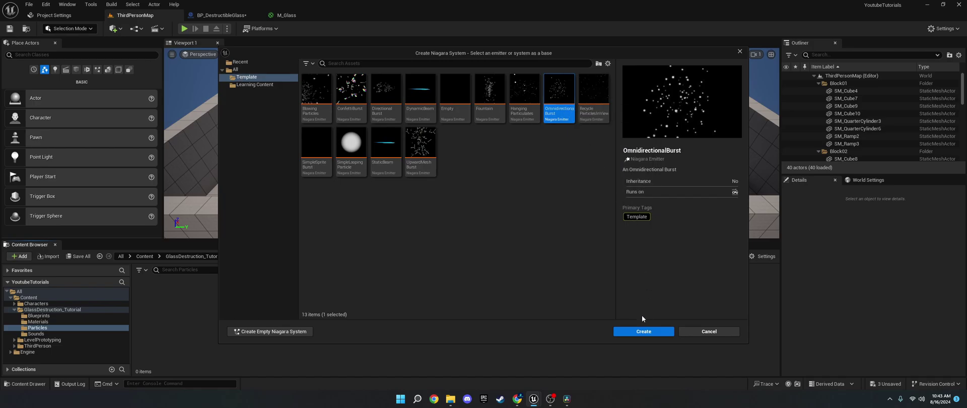
click(643, 330)
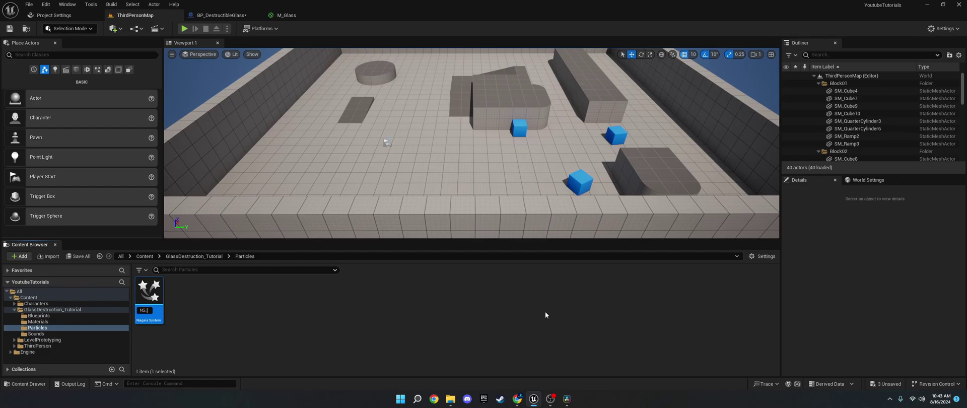
text(NS_)
right_click(158, 317)
click(228, 175)
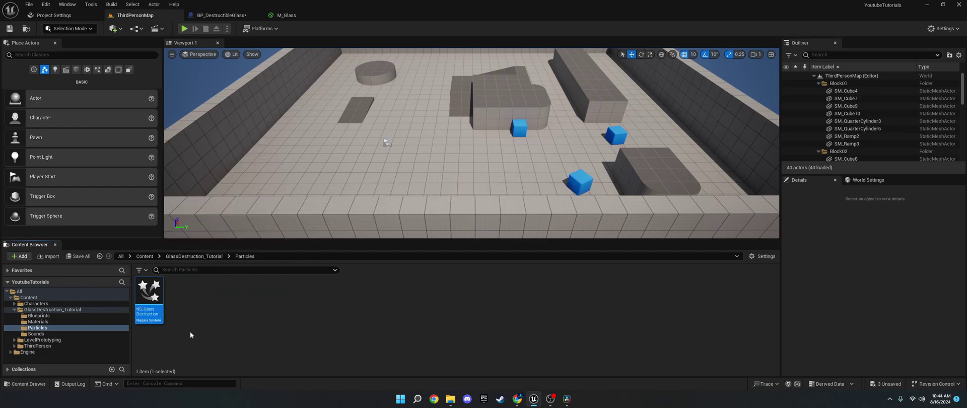
Open NS_GlassDestruction and replace the burst's Sprite Renderer with a Mesh Renderer.
double_click(150, 302)
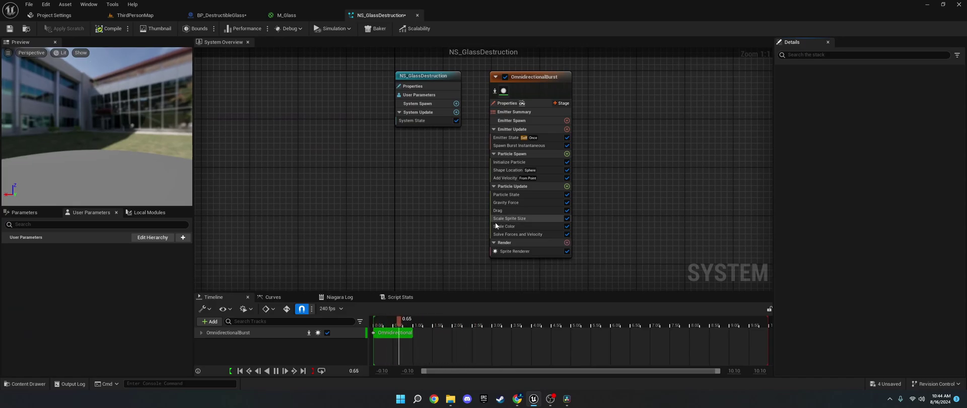
click(567, 251)
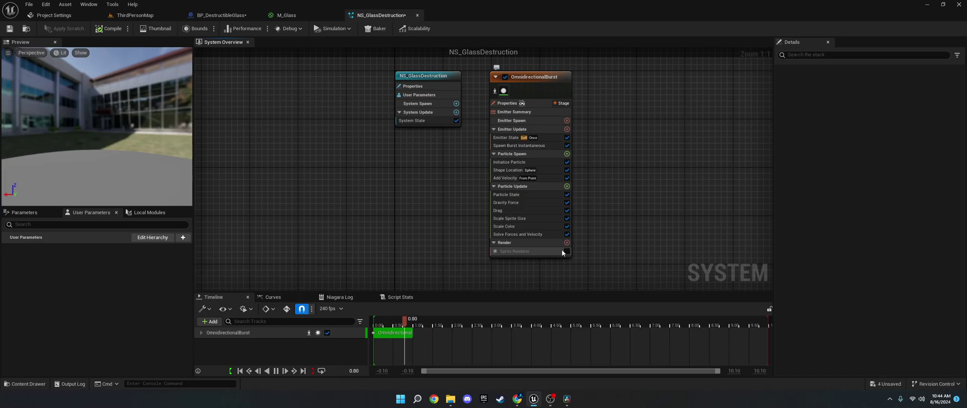
click(566, 243)
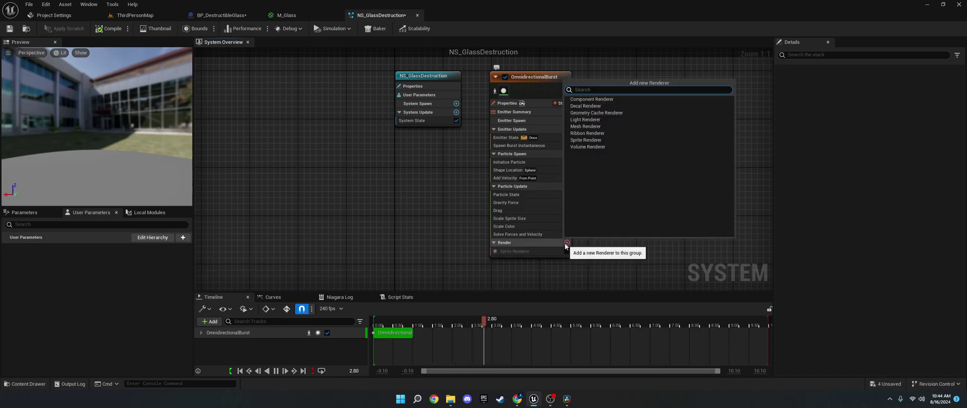
click(586, 126)
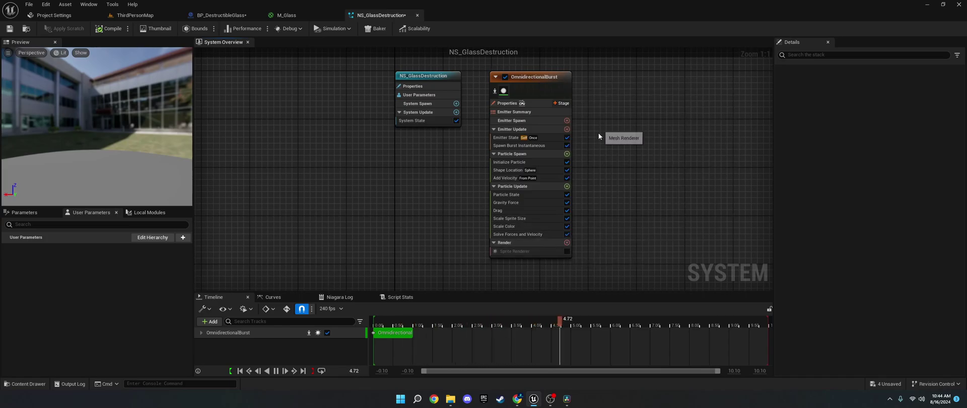
click(526, 252)
key(Delete)
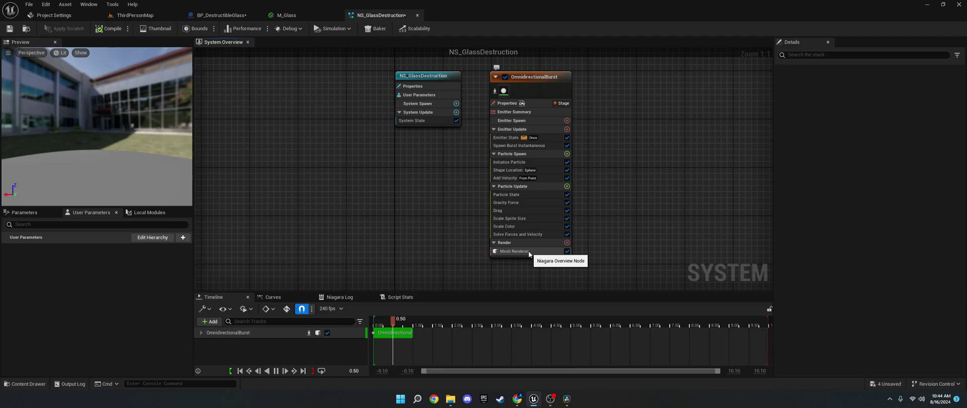
click(528, 251)
Set the Mesh Renderer's first mesh entry to SM_Cube.
click(781, 105)
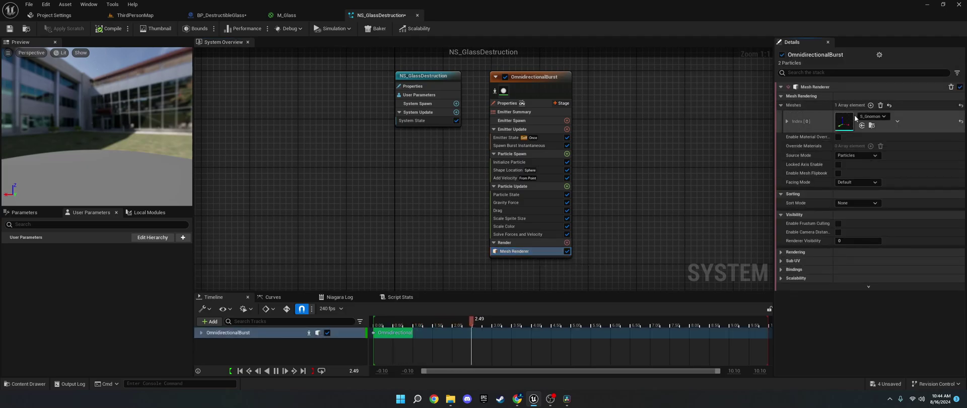
click(870, 116)
text(cube)
scroll(901, 231, down, 3)
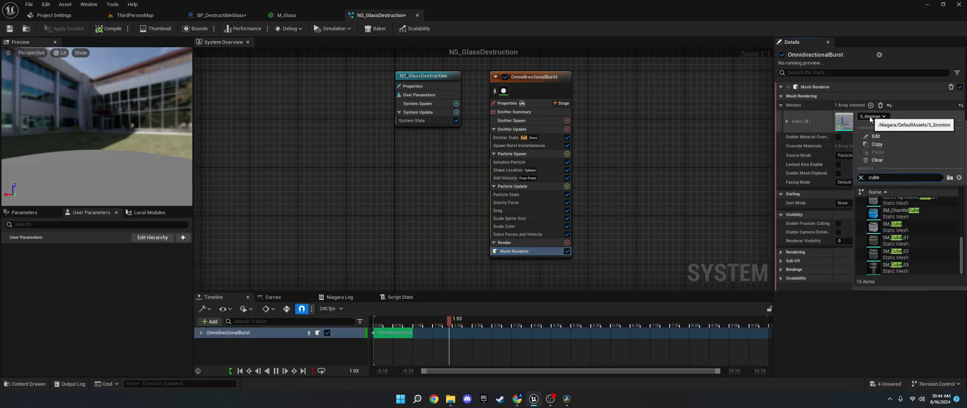
key(Escape)
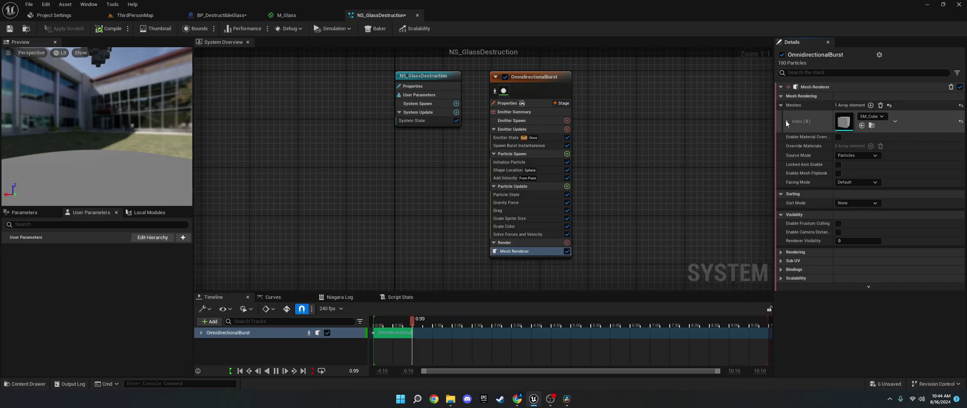
Set the cube mesh's scale to 0.1 × 0.5 × 0.5.
click(787, 121)
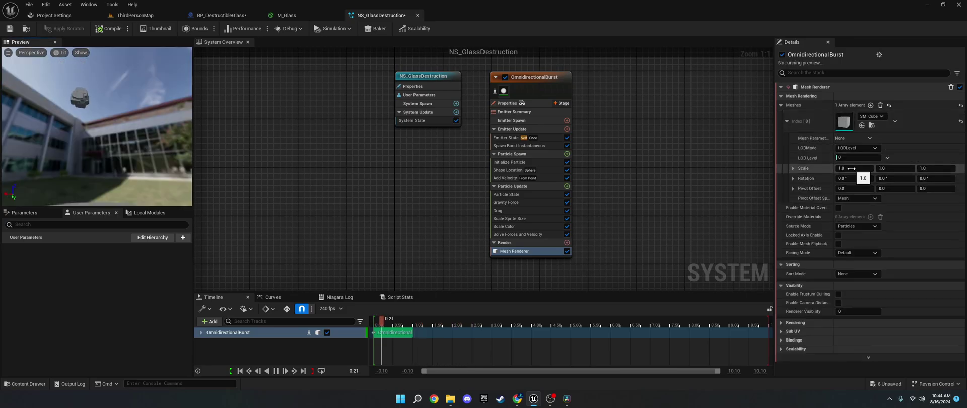
click(851, 168)
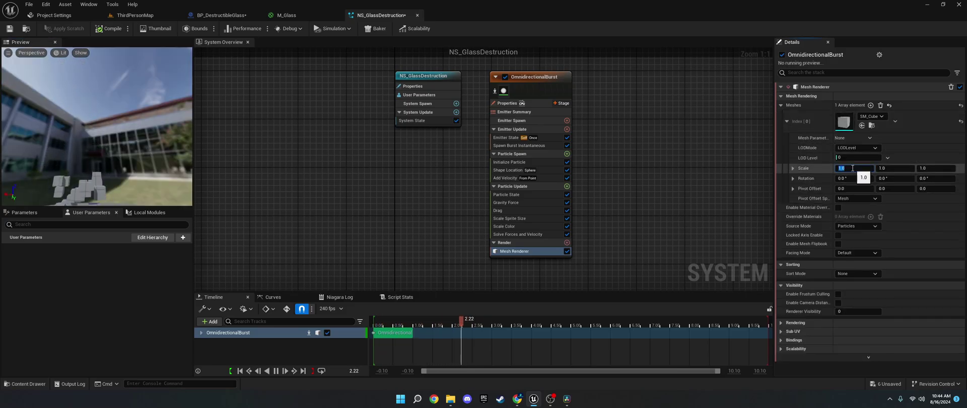
text(0.10.1)
key(Tab)
text(0)
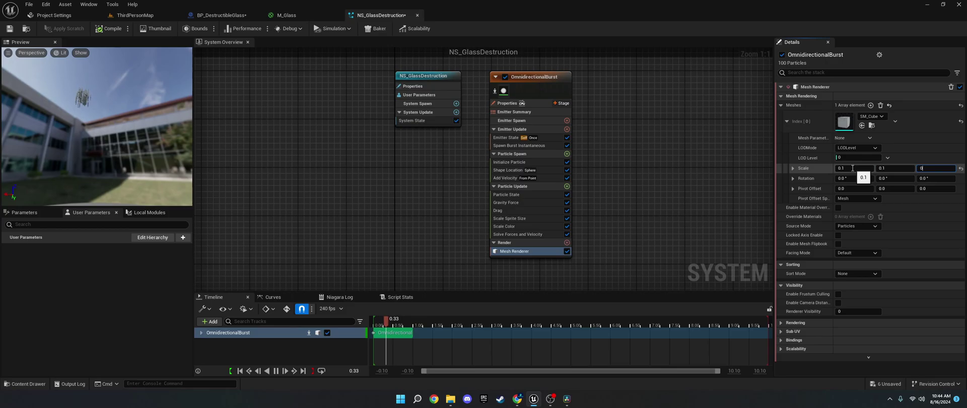
text(.1)
key(Return)
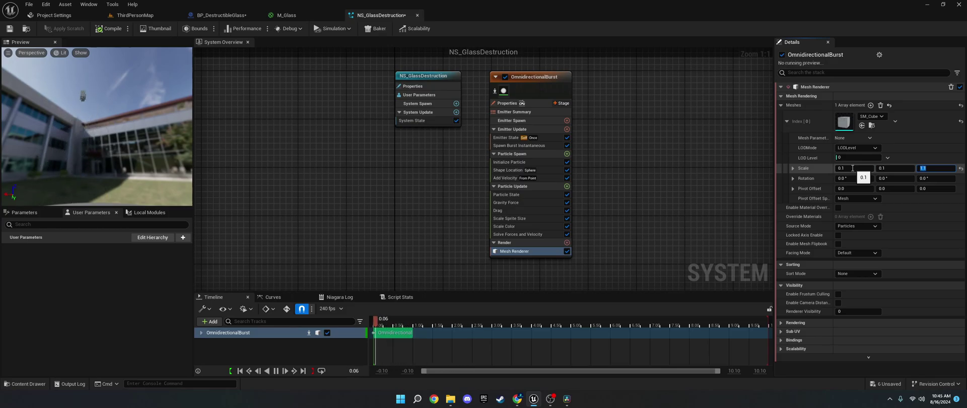
click(895, 168)
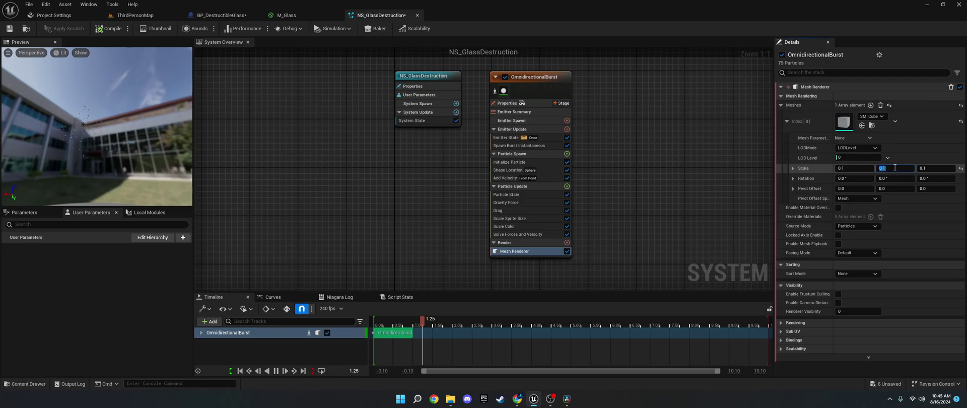
text(0.5)
key(Tab)
text(0.5)
key(Return)
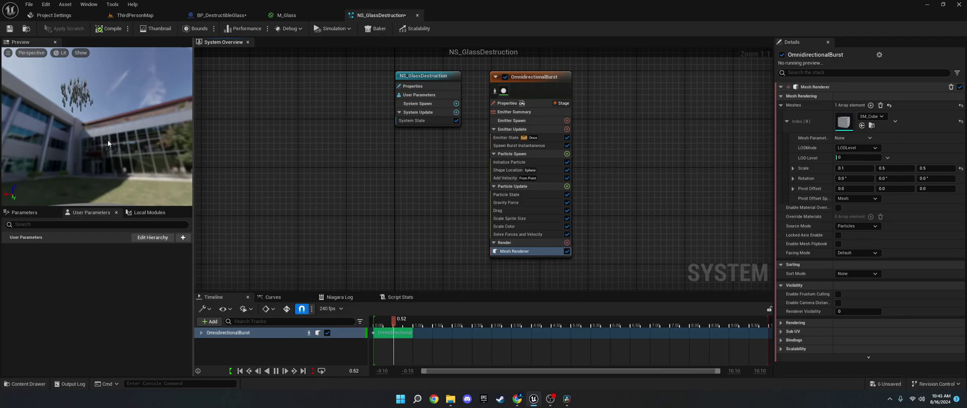
Set Add Velocity's Velocity Speed Maximum to 75.
click(506, 178)
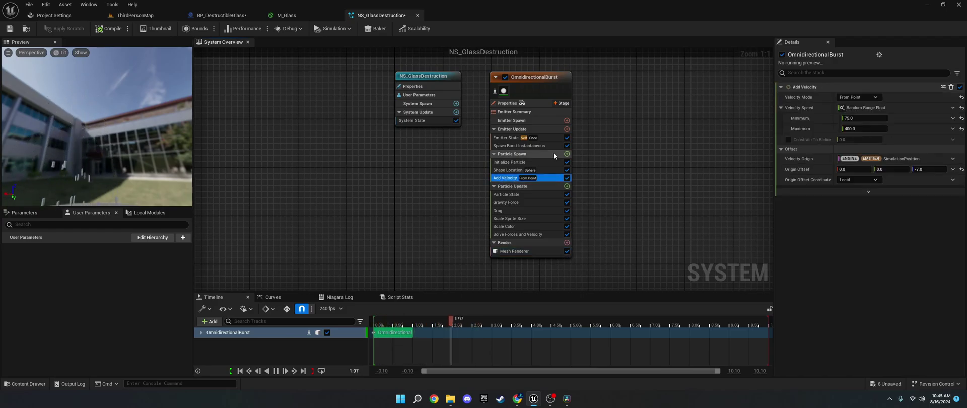
click(863, 119)
click(860, 129)
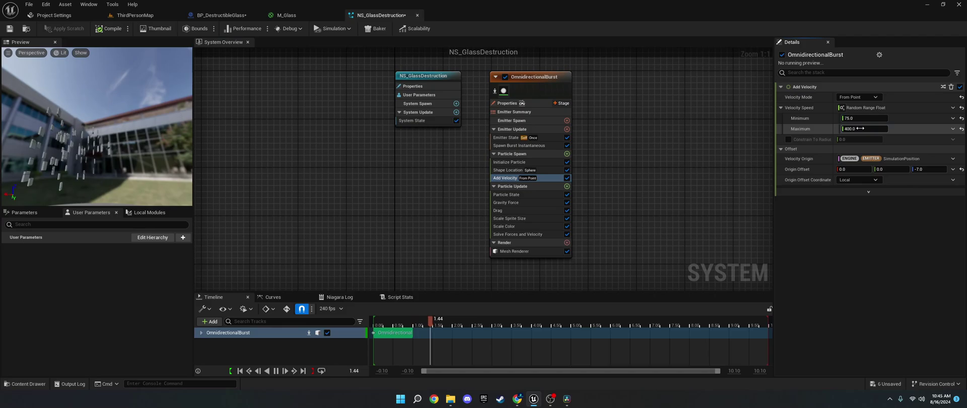
text(75)
key(Return)
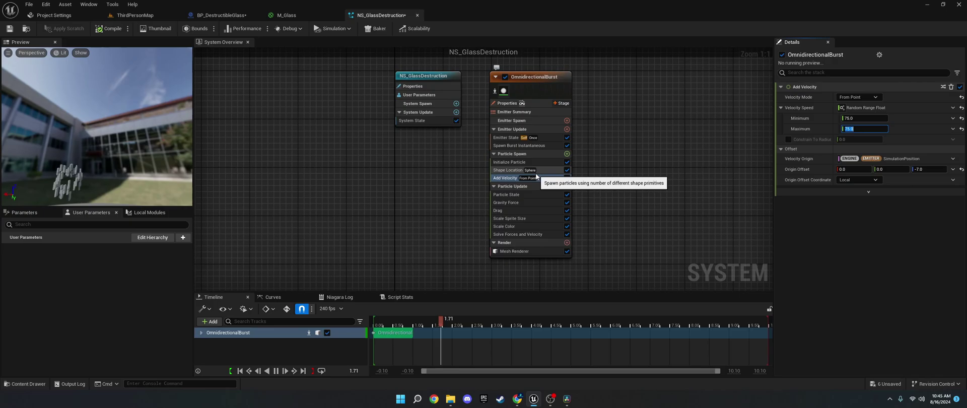
Switch Shape Location's Shape Primitive from sphere to Box / Plane.
click(534, 171)
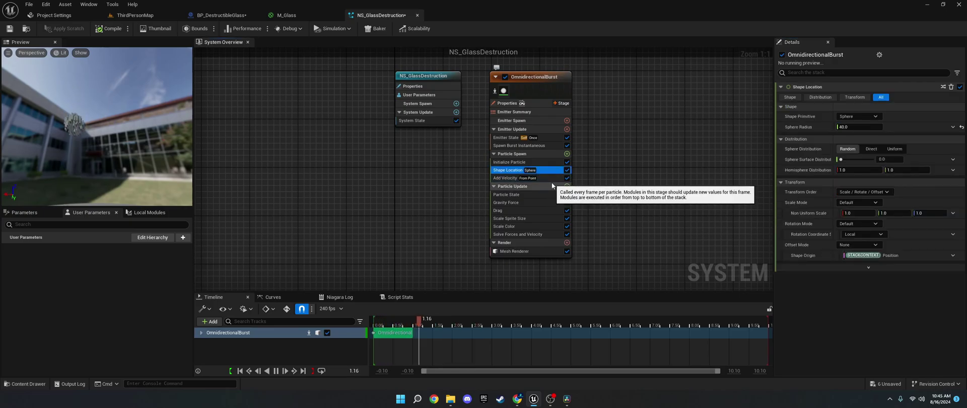
click(862, 116)
click(858, 143)
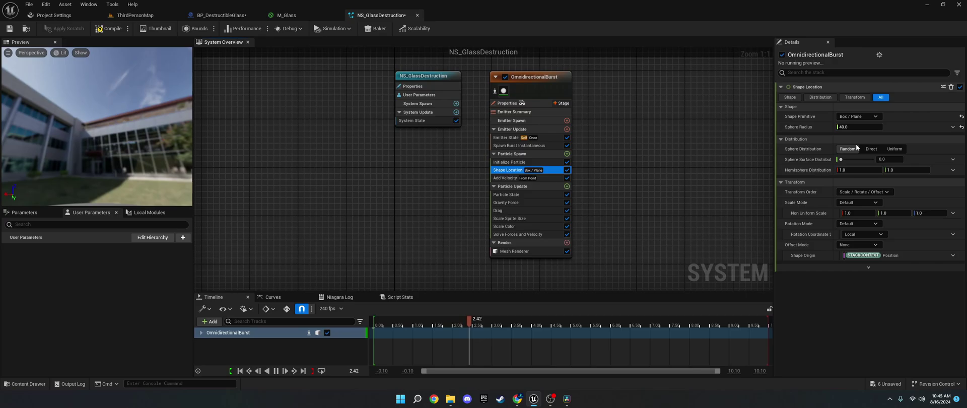
click(219, 16)
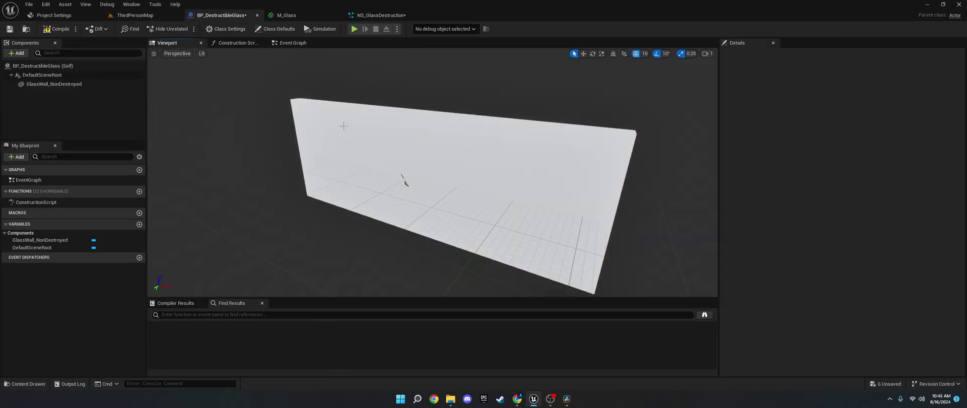
click(389, 17)
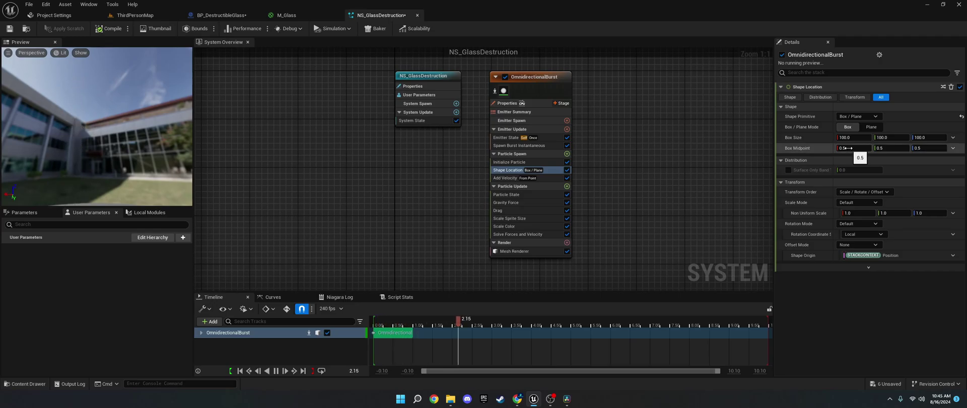
click(518, 145)
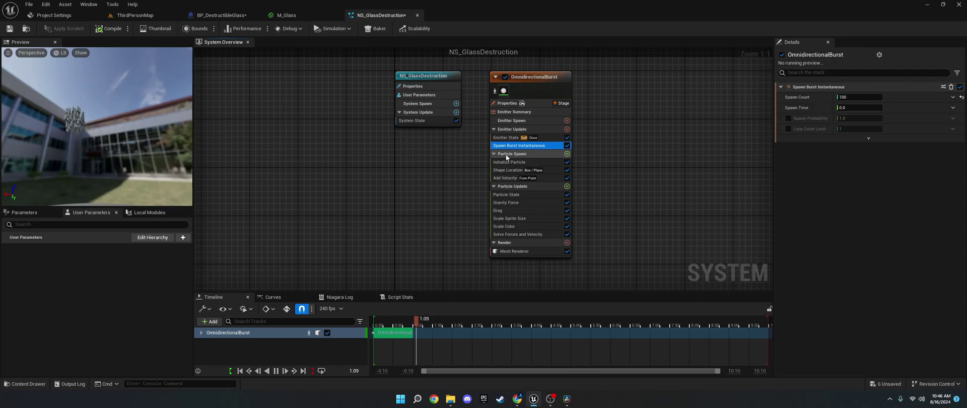
click(566, 154)
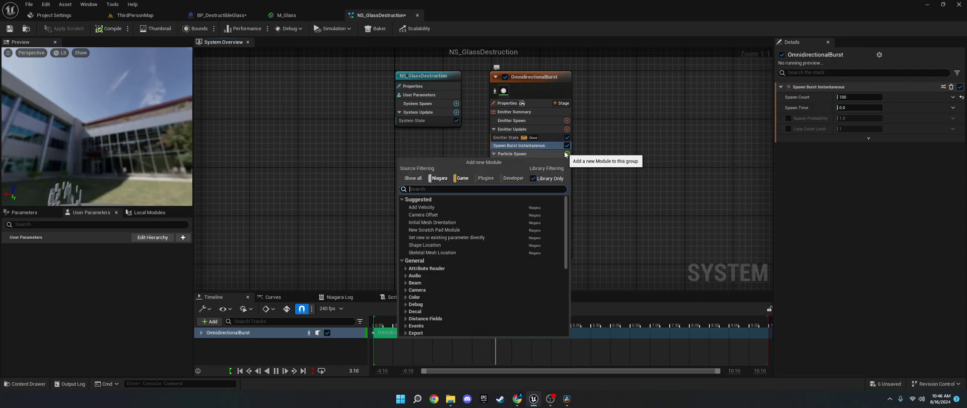
Add an Initial Mesh Orientation (Random) module to Particle Spawn via the 'ini' search.
text(ini)
key(Return)
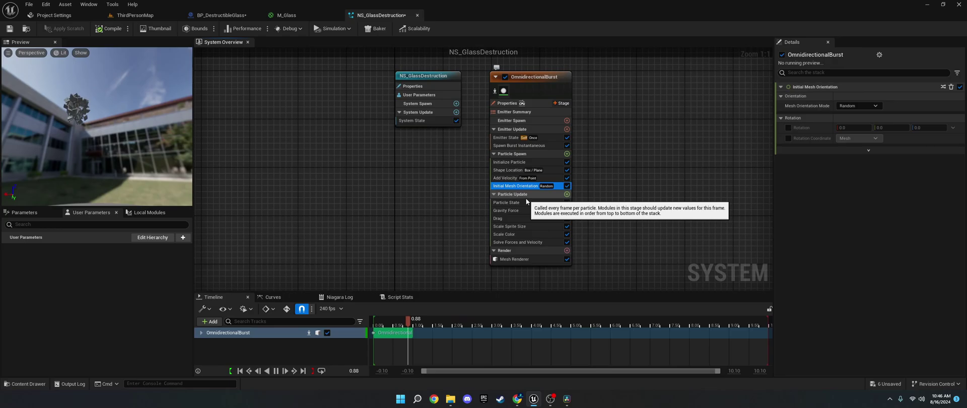
click(535, 259)
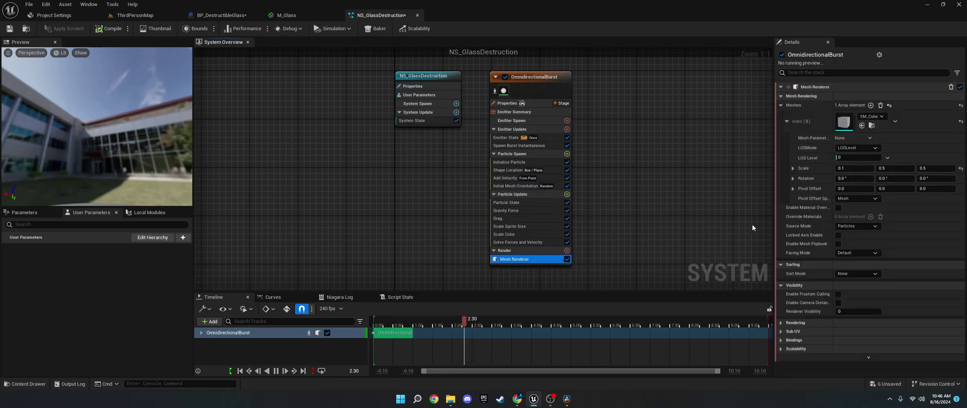
Enable Material Override on the Mesh Renderer and set the override element's Explicit Mat to M_Glass.
click(838, 208)
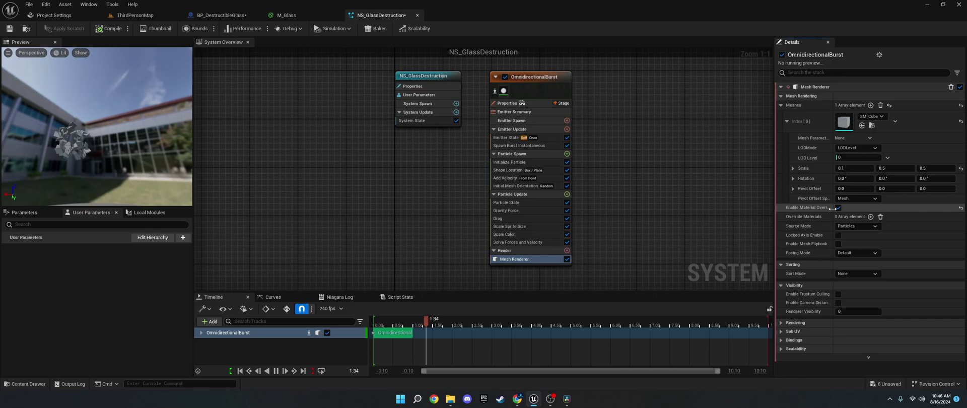
click(870, 217)
click(780, 217)
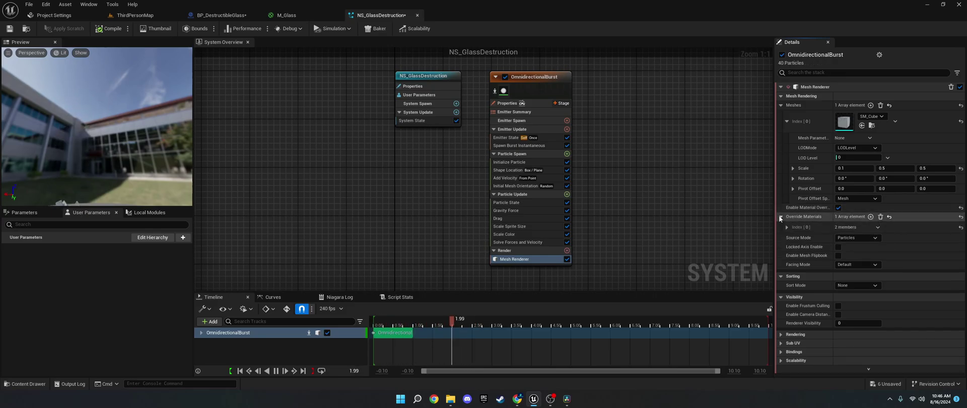
click(786, 227)
click(871, 240)
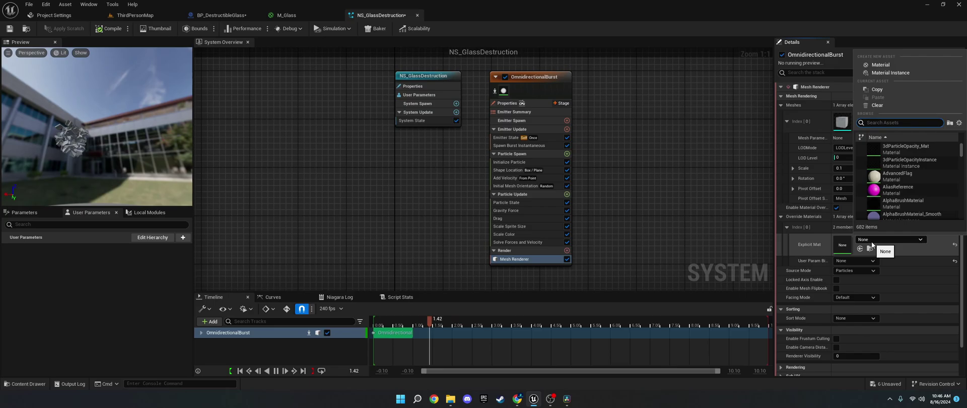
text(m)
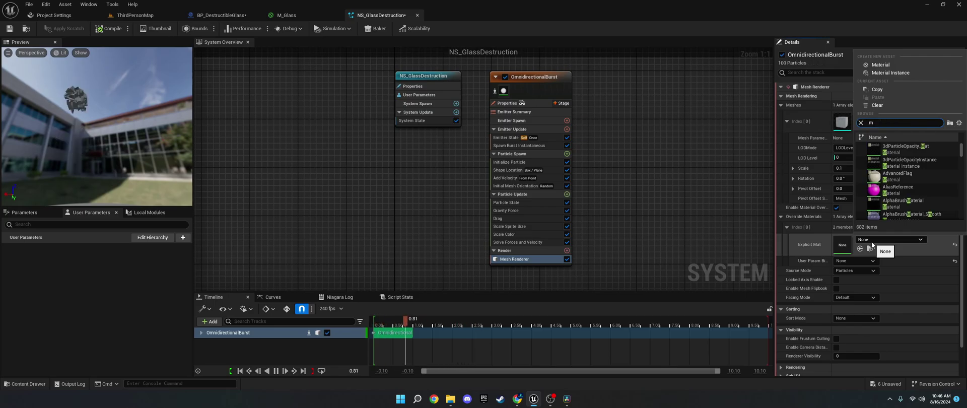
text(_glass)
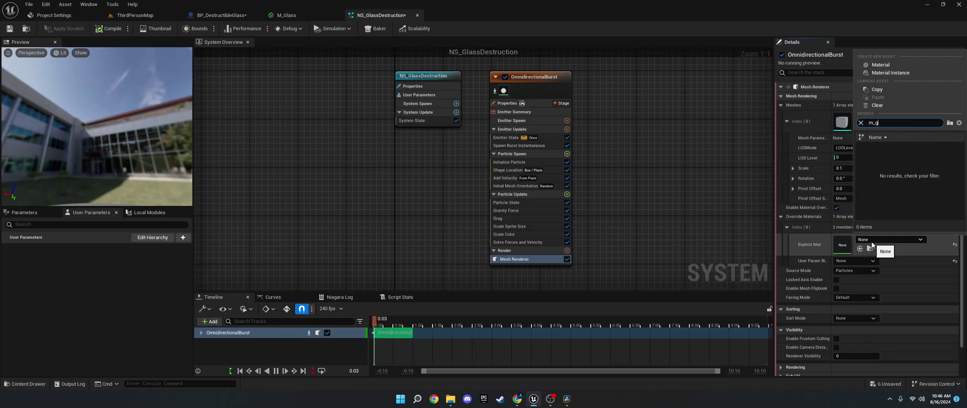
click(886, 149)
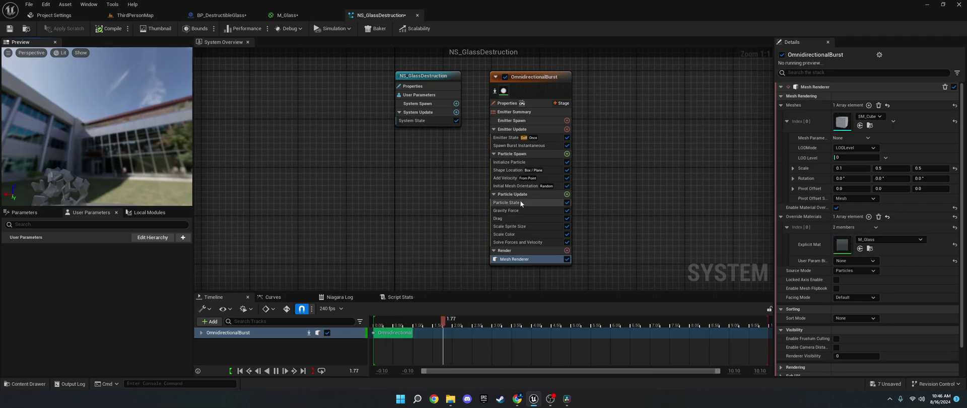
Add a Collision module to Particle Update and compile the particle system.
click(569, 194)
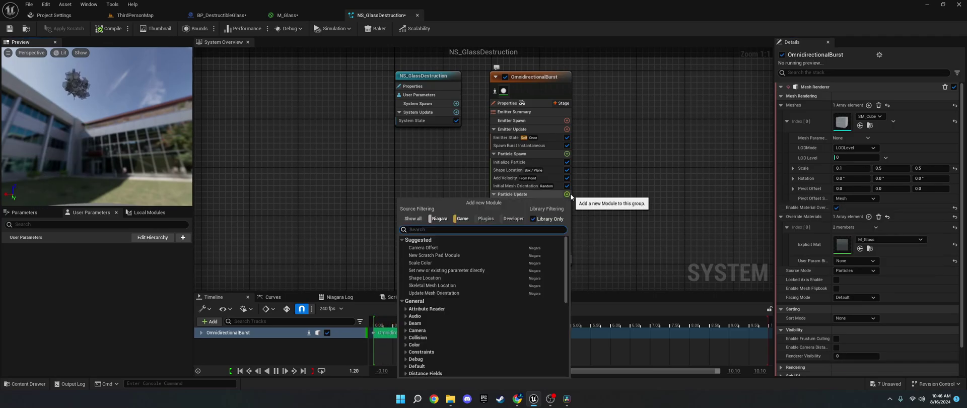
text(coll)
key(Return)
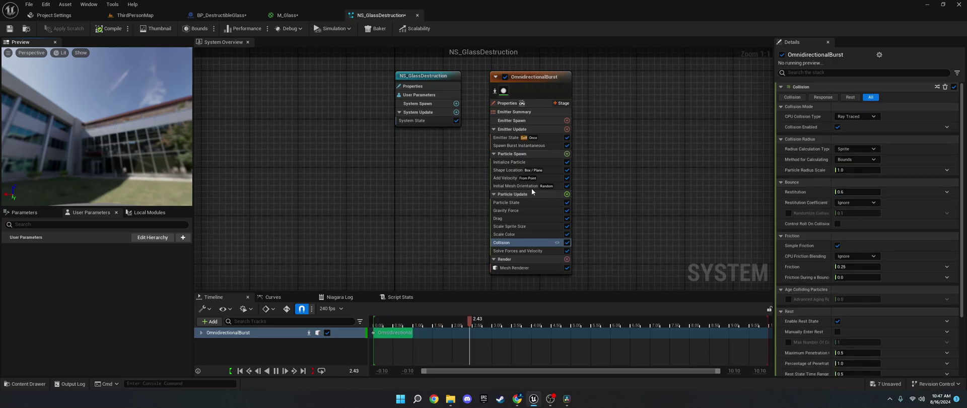
click(15, 30)
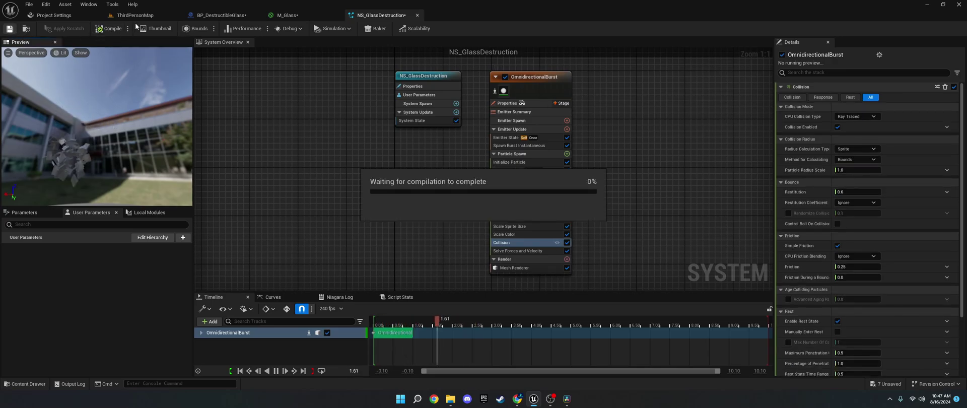
click(139, 15)
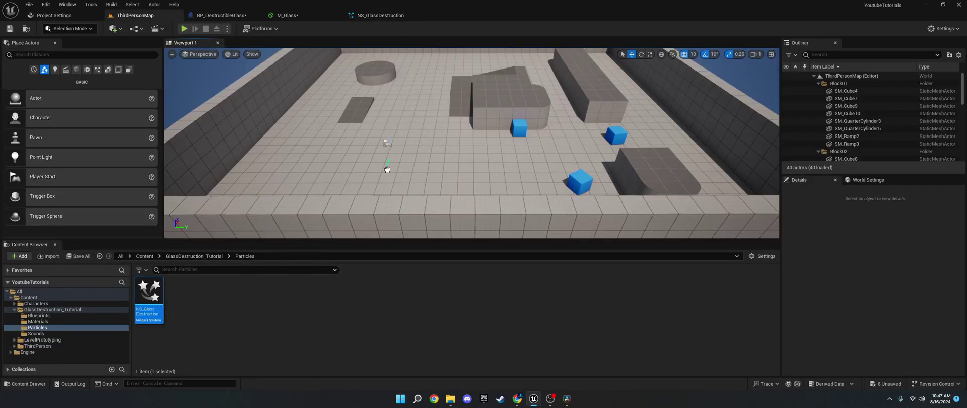
Place NS_GlassDestruction in the level, raise it to Z 130, and reset its burst.
drag(386, 169, 411, 173)
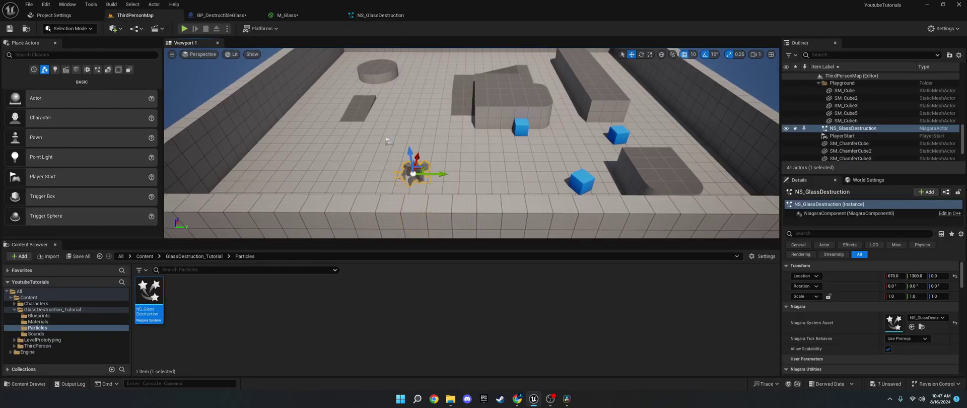
key(f)
click(460, 123)
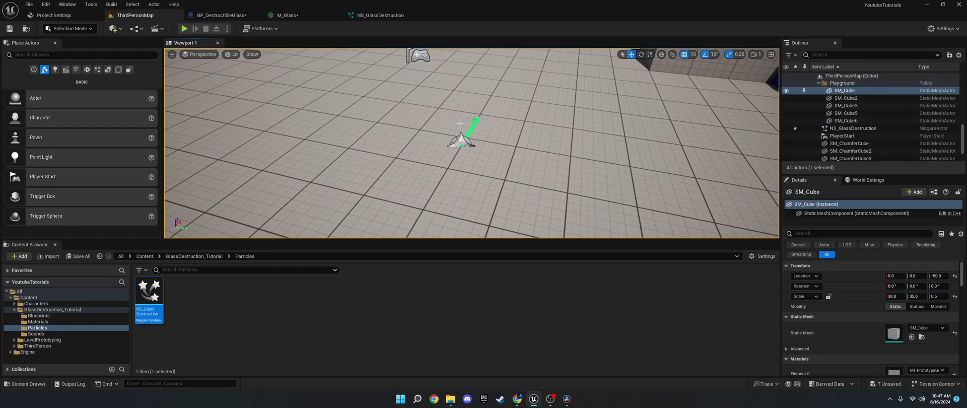
click(461, 138)
drag(459, 109, 459, 58)
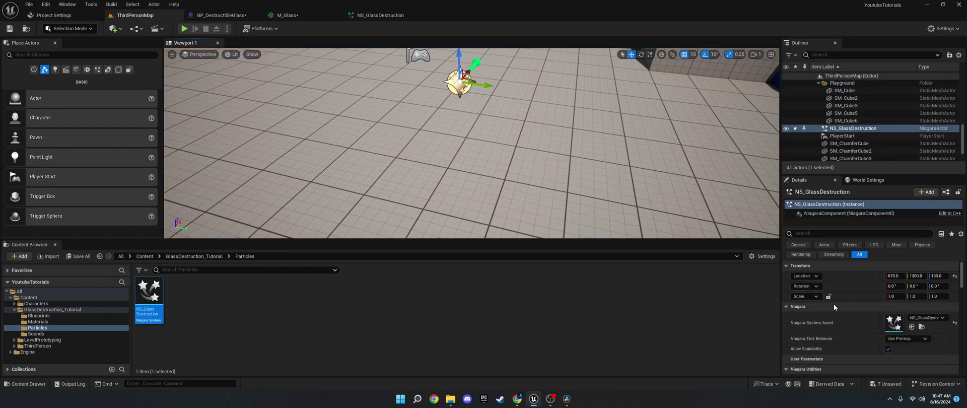
key(g)
scroll(845, 357, down, 1)
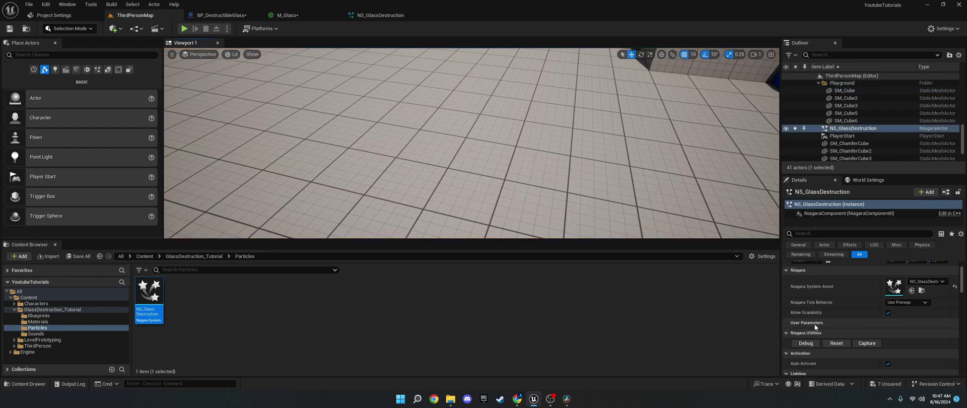
click(834, 344)
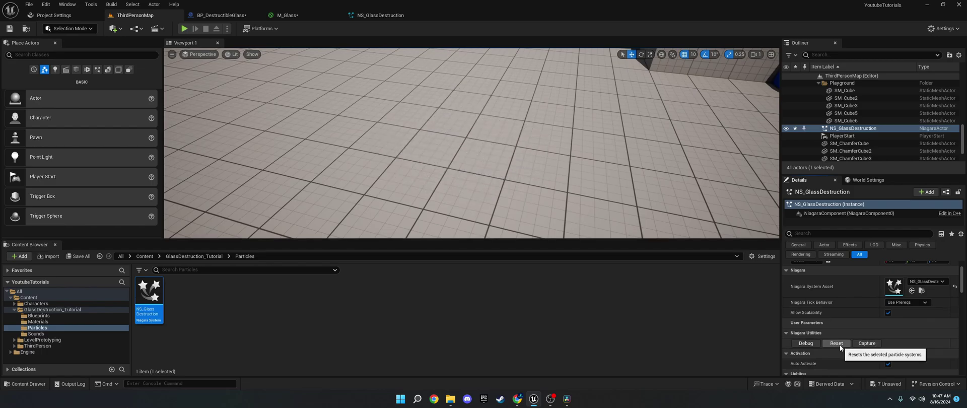
Change the shard mesh's Y scale to 0.25.
key(f)
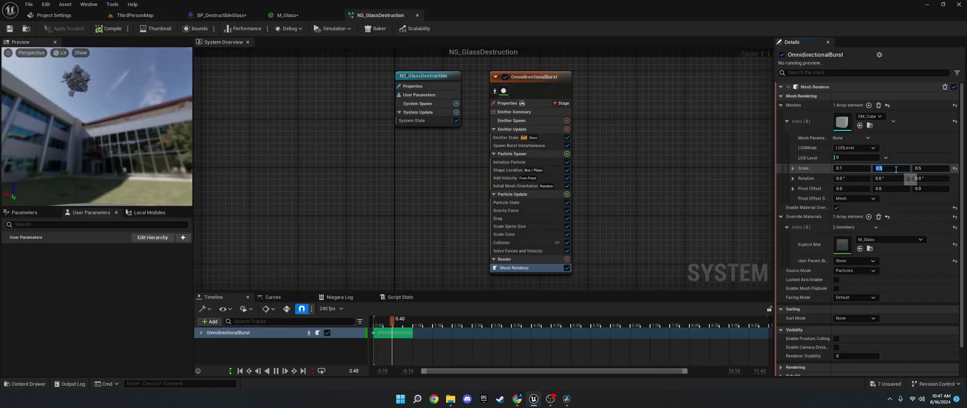
click(931, 169)
text(0)
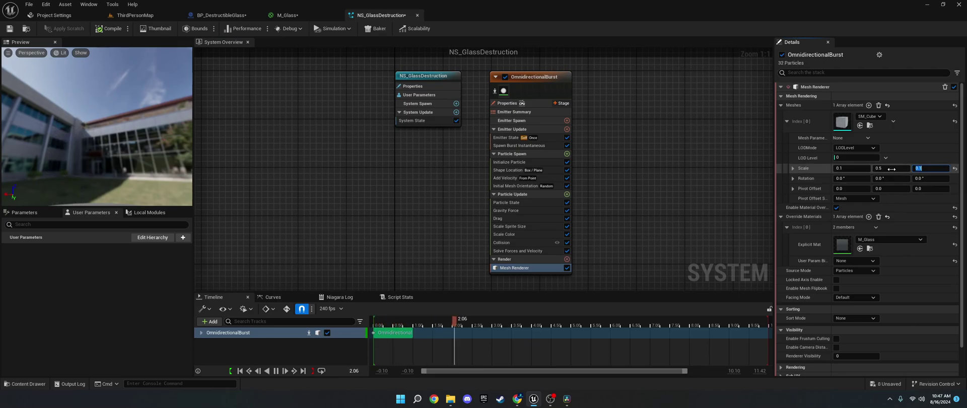
text(.25)
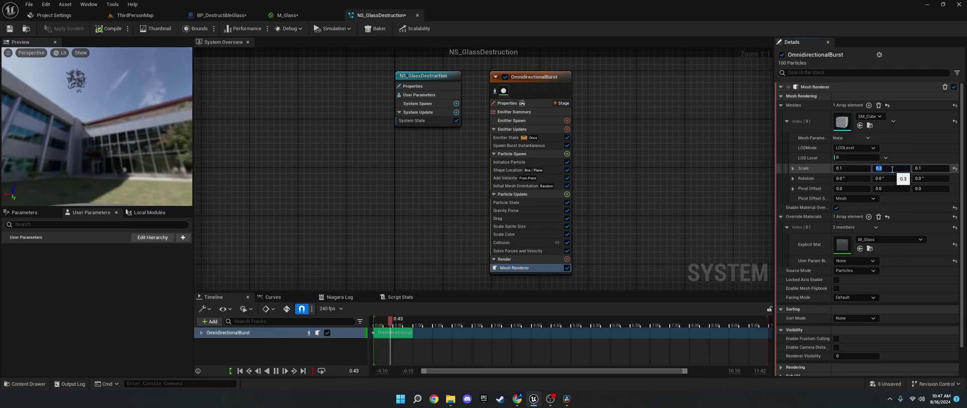
key(Return)
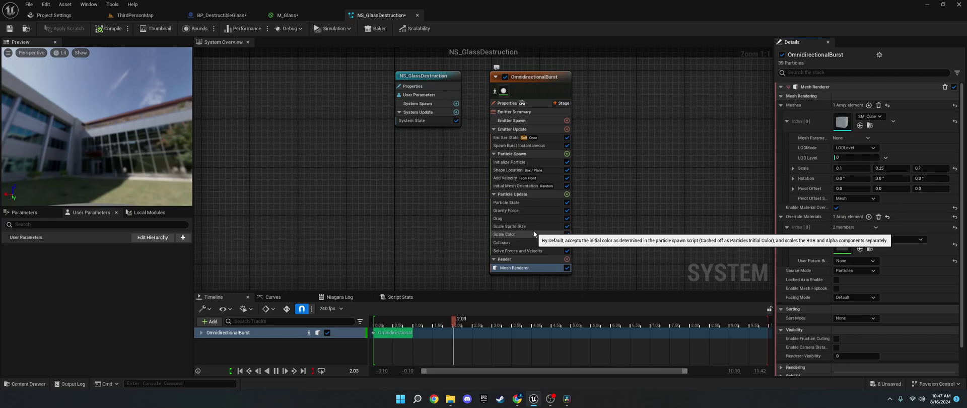
Enter 30 in Emitter State and set Initialize Particle's Lifetime Mode to Direct Set.
click(509, 140)
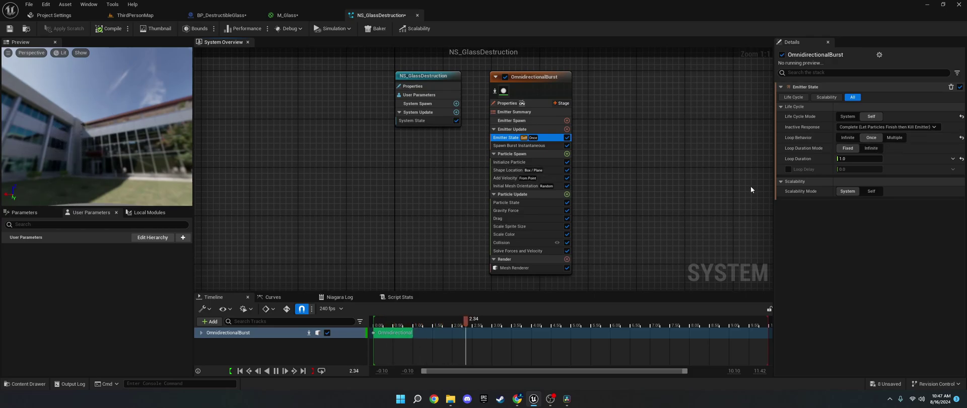
click(857, 159)
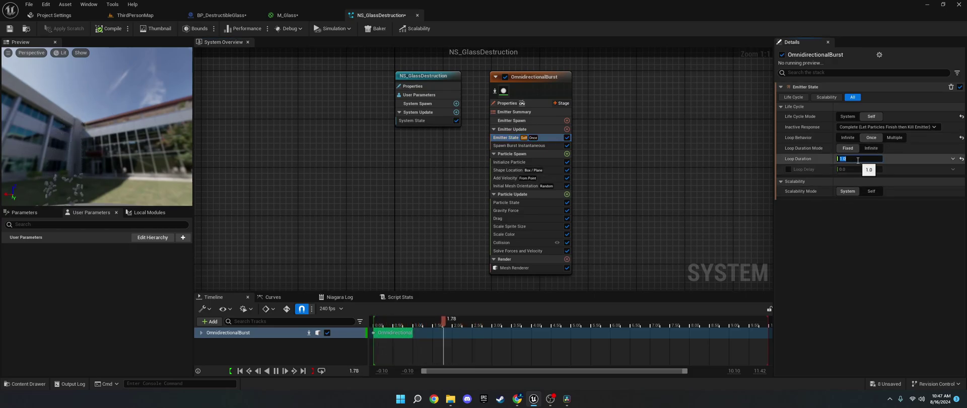
text(30)
key(Return)
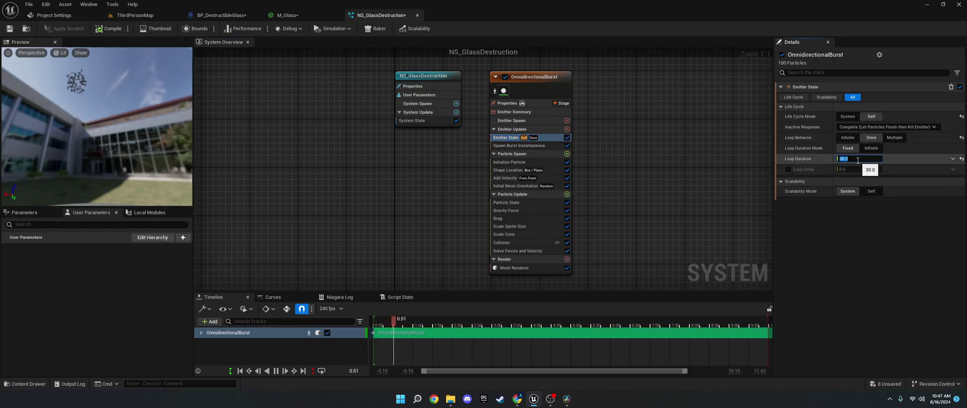
click(516, 162)
click(858, 116)
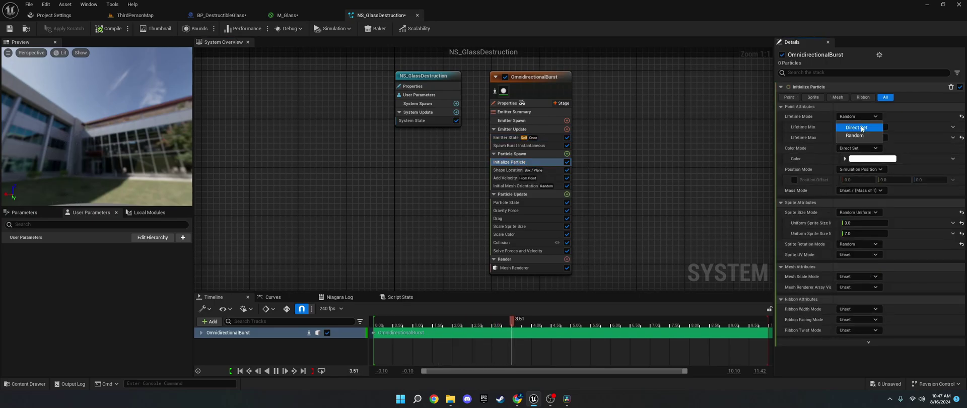
click(856, 127)
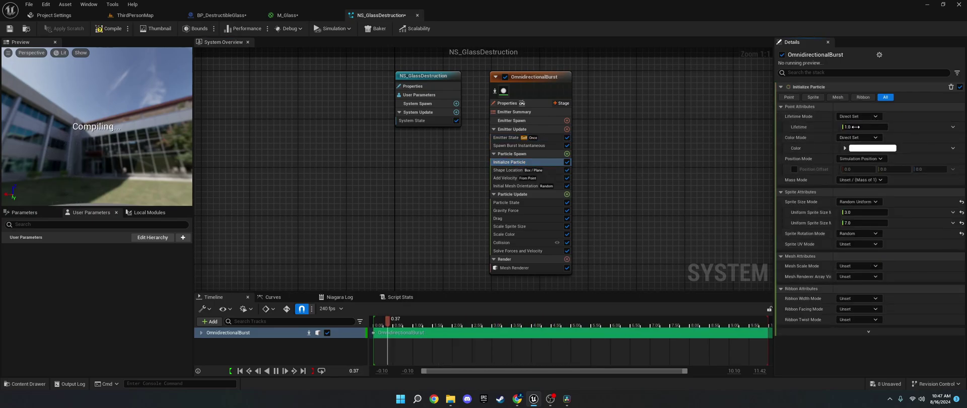
click(856, 127)
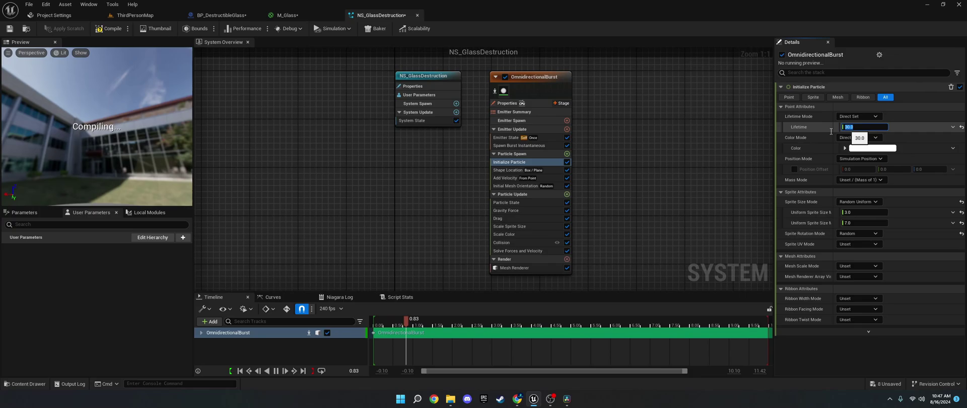
Preview the burst in ThirdPersonMap, then select the Collision module.
click(135, 16)
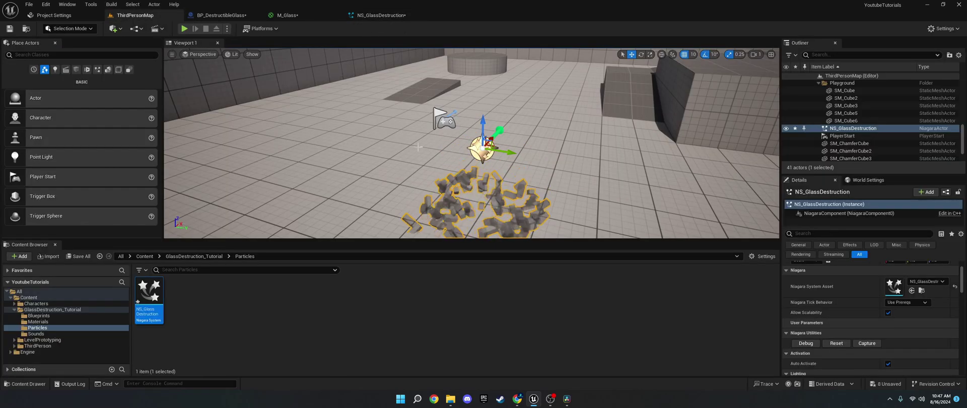
scroll(418, 147, up, 2)
key(g)
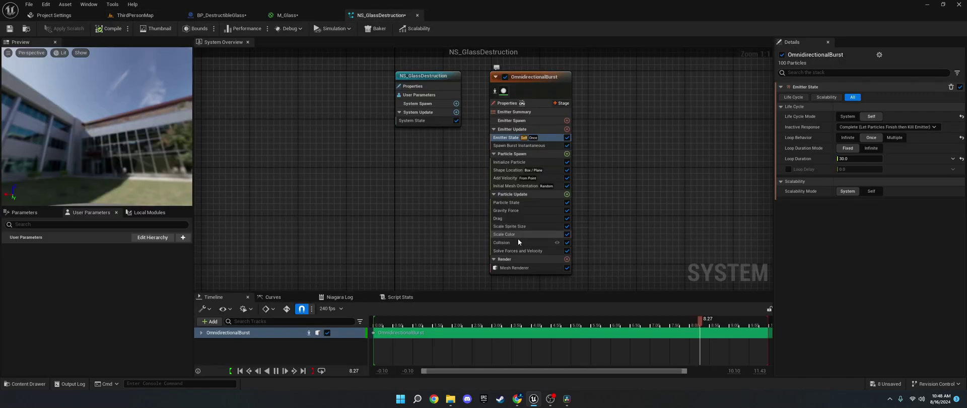
click(518, 242)
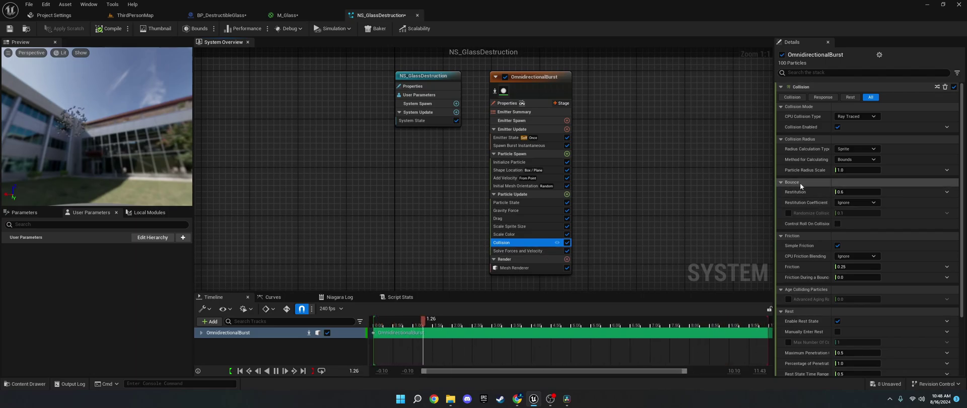
Set the Collision module's Bounce Restitution to 0.2.
click(847, 192)
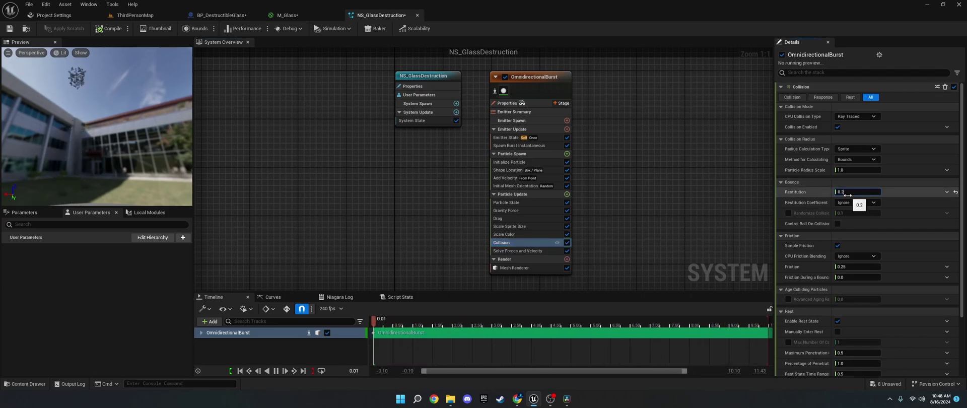
key(Return)
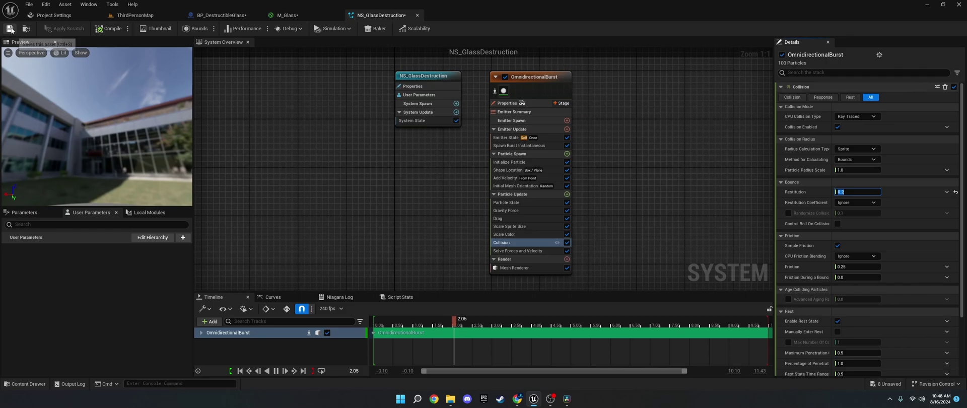
Reset NS_GlassDestruction in ThirdPersonMap, inspect the settled shards up close, then show the Blueprints folder.
click(148, 17)
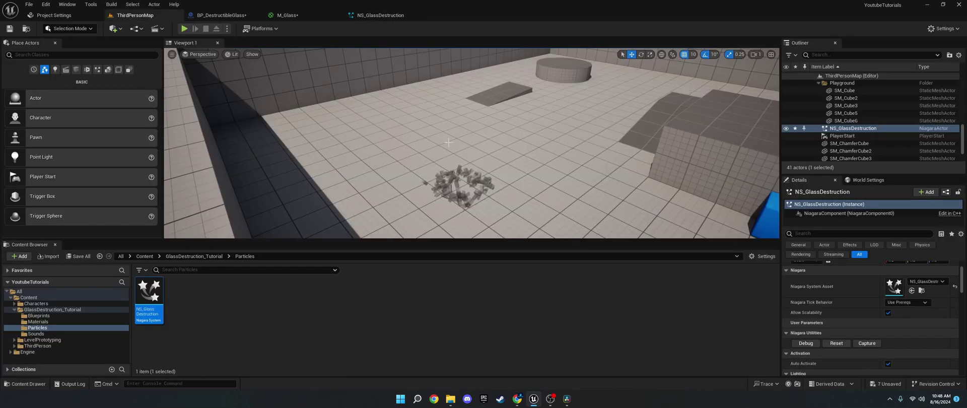
click(473, 178)
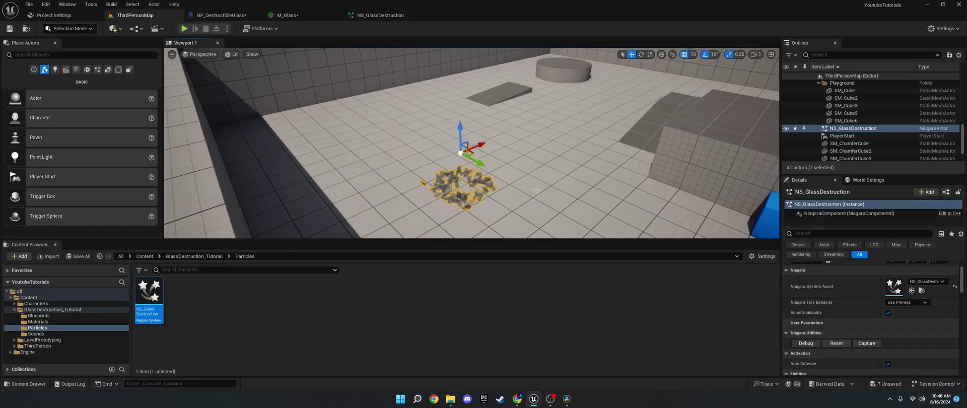
click(835, 344)
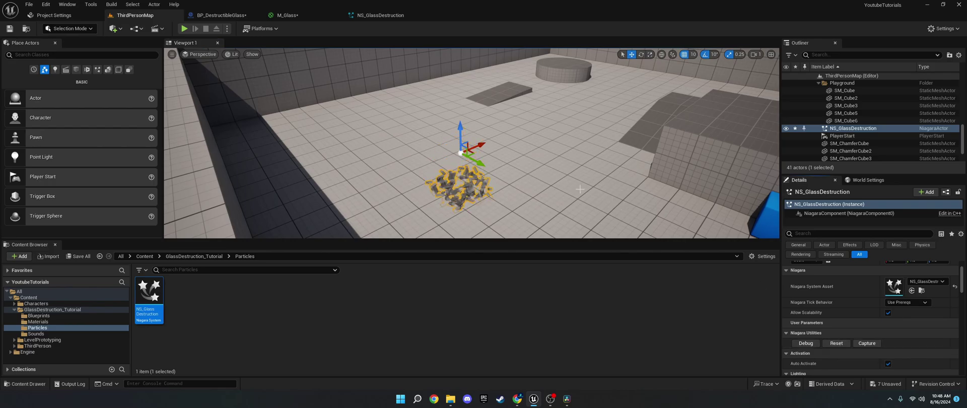
right_drag(504, 171, 504, 136)
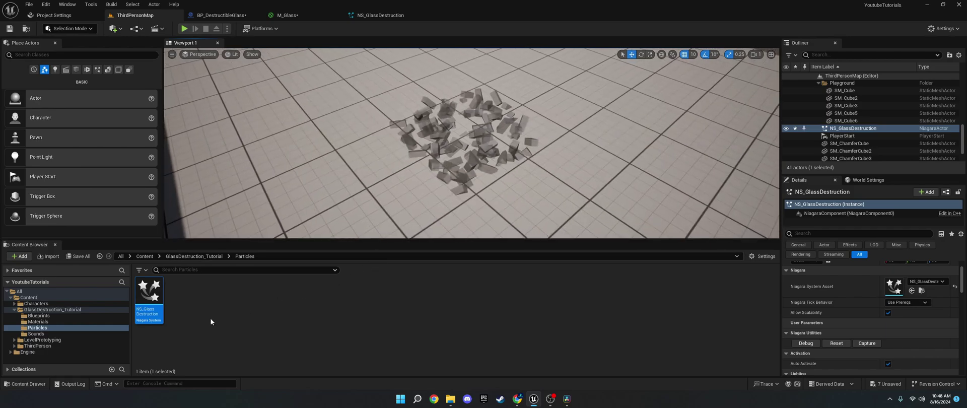
click(38, 315)
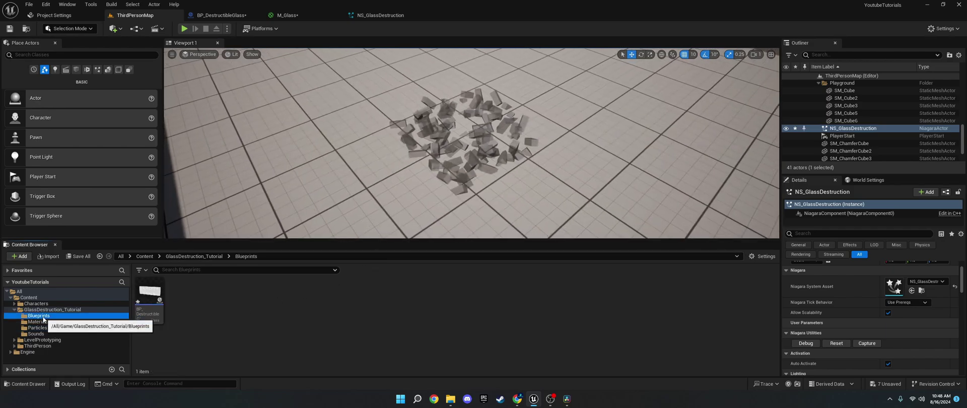
Open BP_DestructibleGlass and place an Event AnyDamage node in its Event Graph via 'event any' search.
double_click(153, 318)
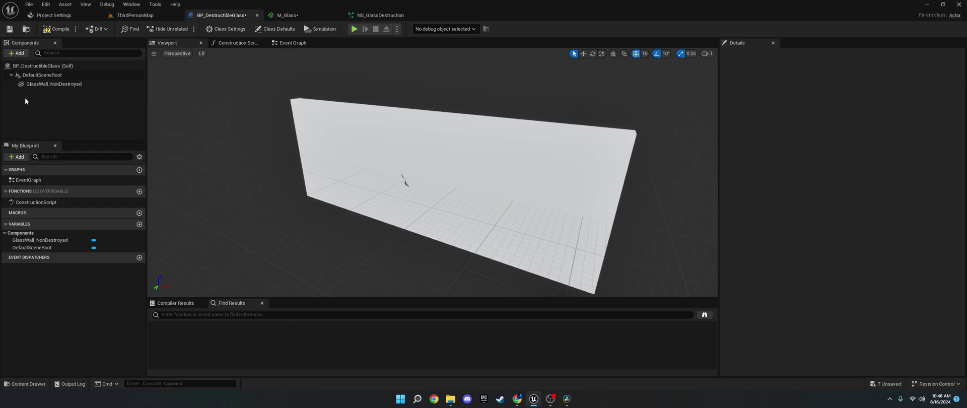
click(49, 84)
click(293, 43)
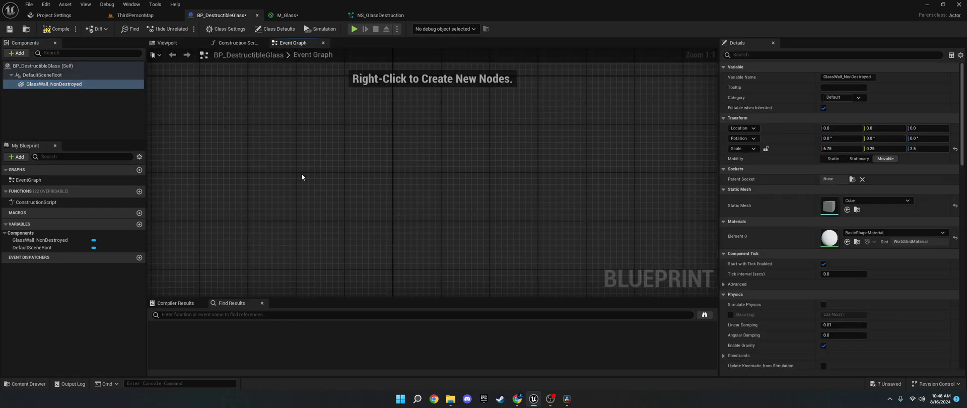
right_click(354, 171)
text(event)
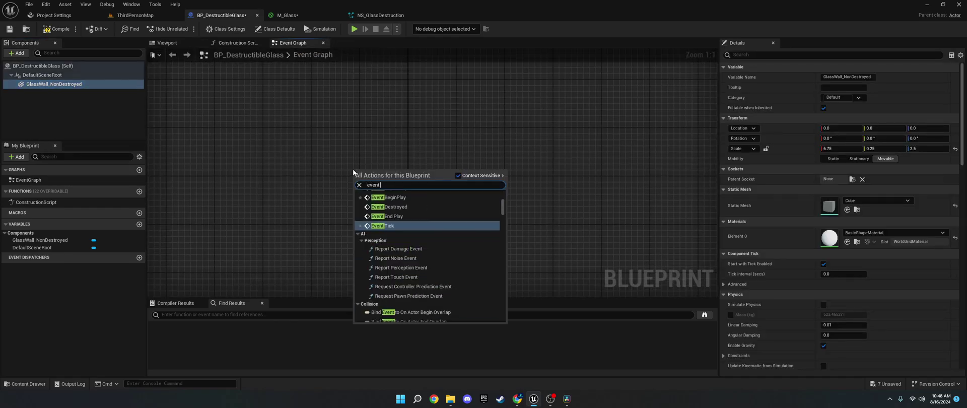
text( any)
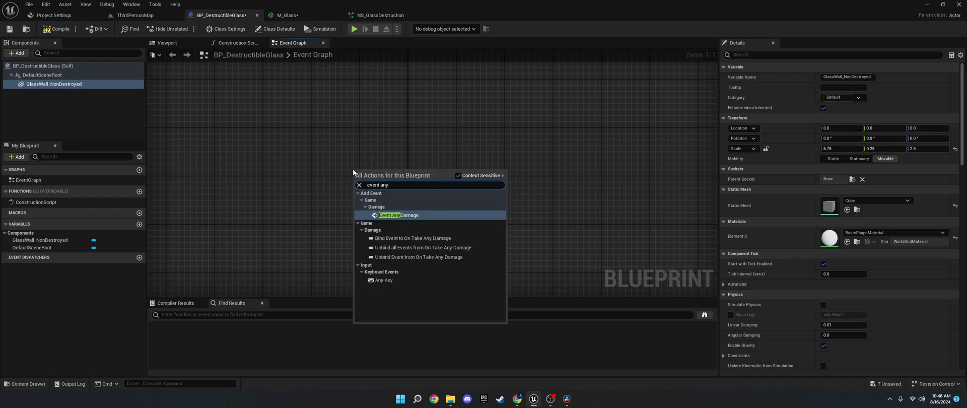
key(Return)
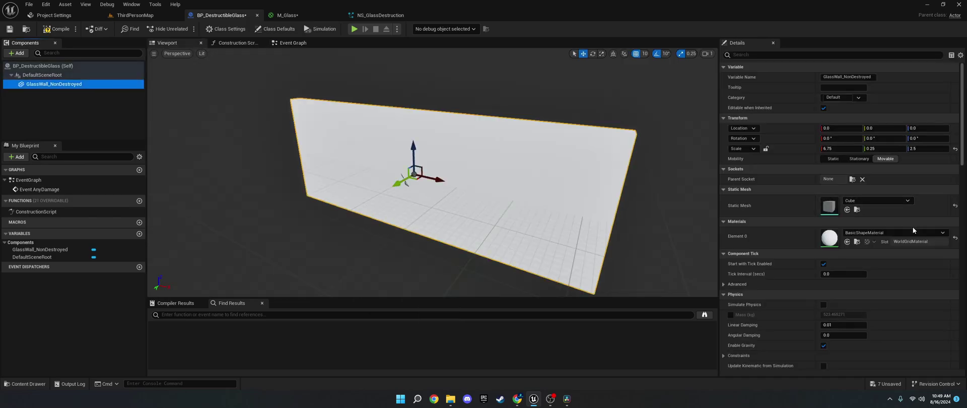
Assign M_Glass to GlassWall_NonDestroyed's Element 0, then return to the Event Graph.
click(884, 233)
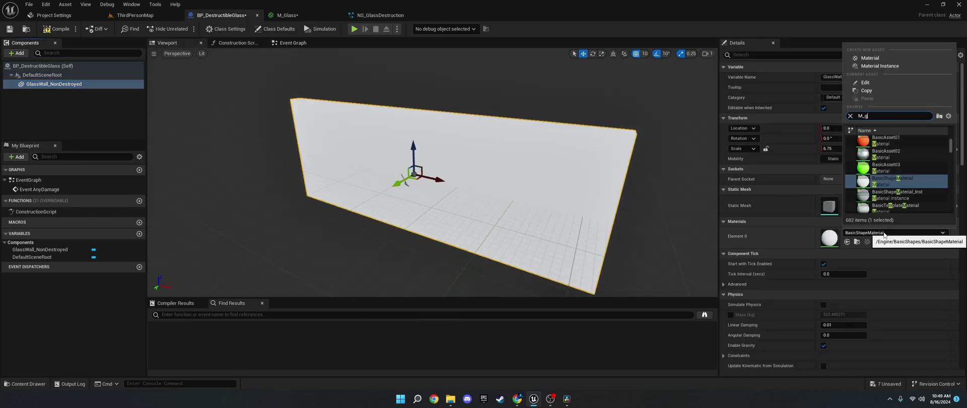
click(885, 140)
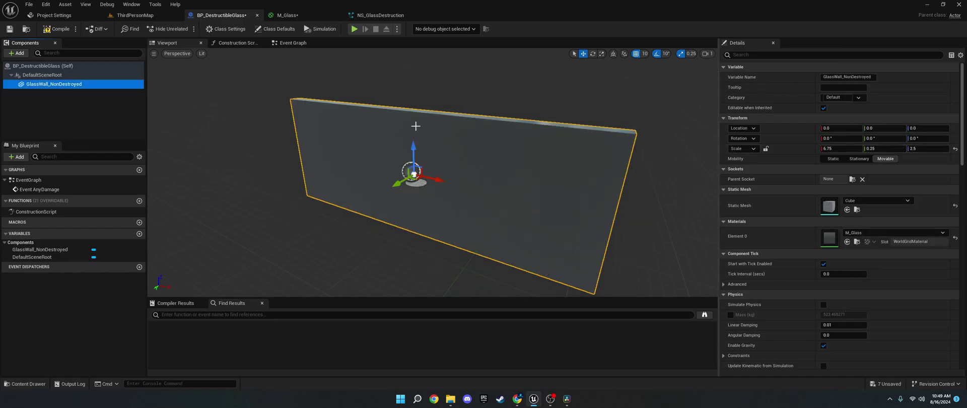
scroll(416, 126, up, 6)
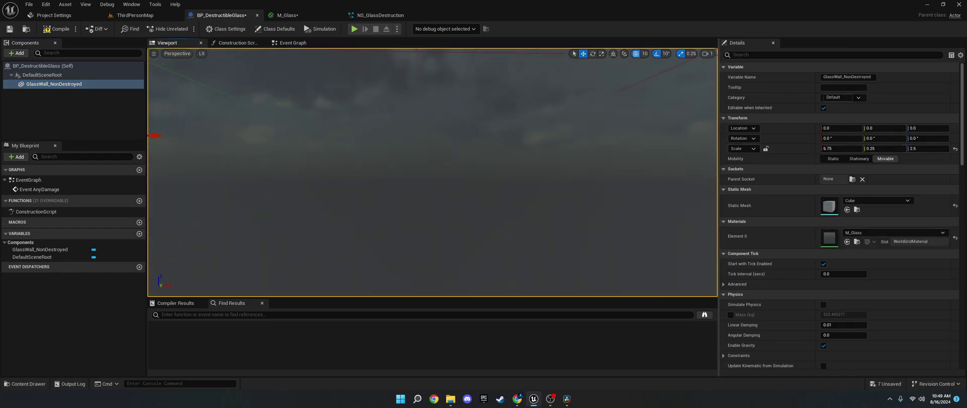
click(292, 43)
right_click(399, 162)
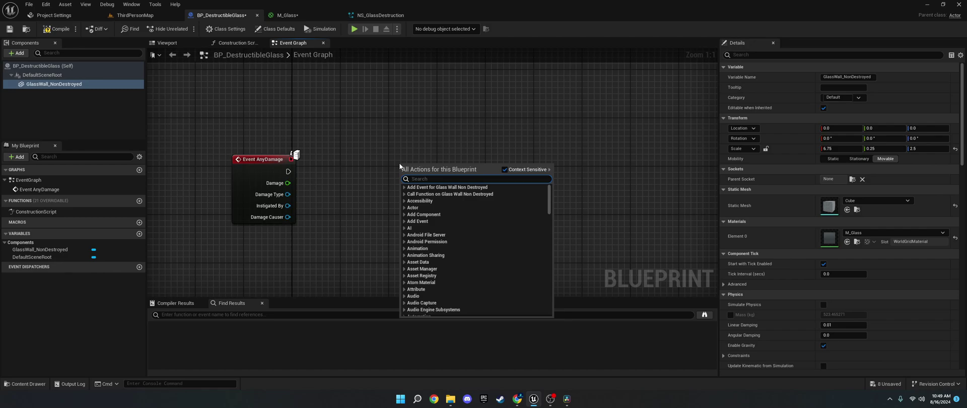
Place a glass wall reference in the graph and add Get World Scale from it.
drag(52, 84, 302, 134)
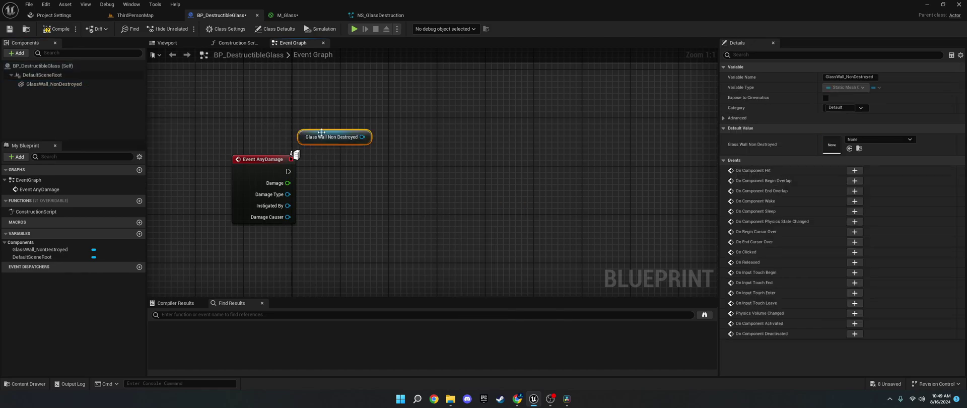
drag(362, 137, 401, 169)
text(g)
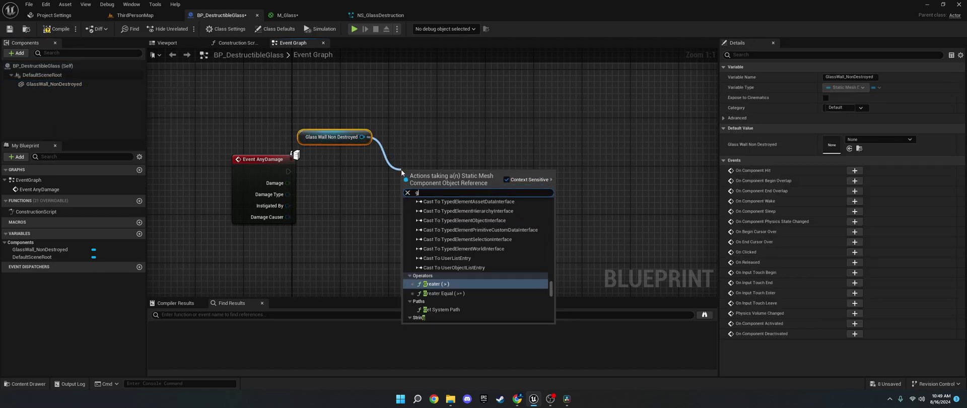
text(et world scale)
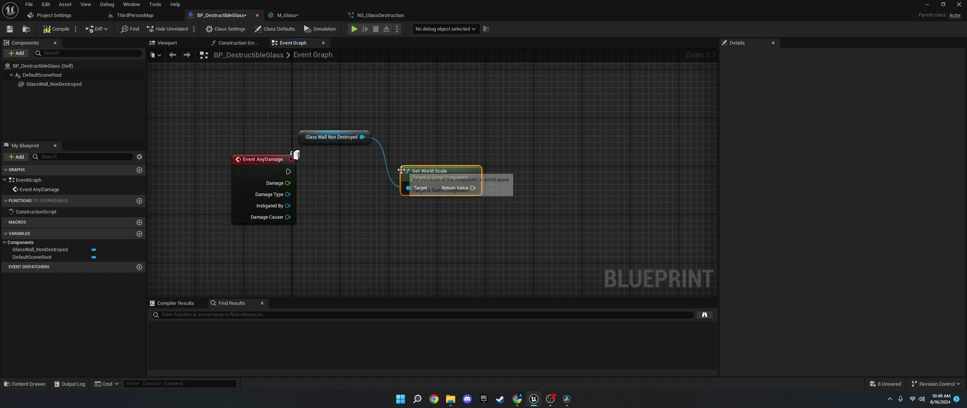
key(Return)
Add a Spawn System at Location node and wire the wall's world scale into Scale.
right_click(527, 166)
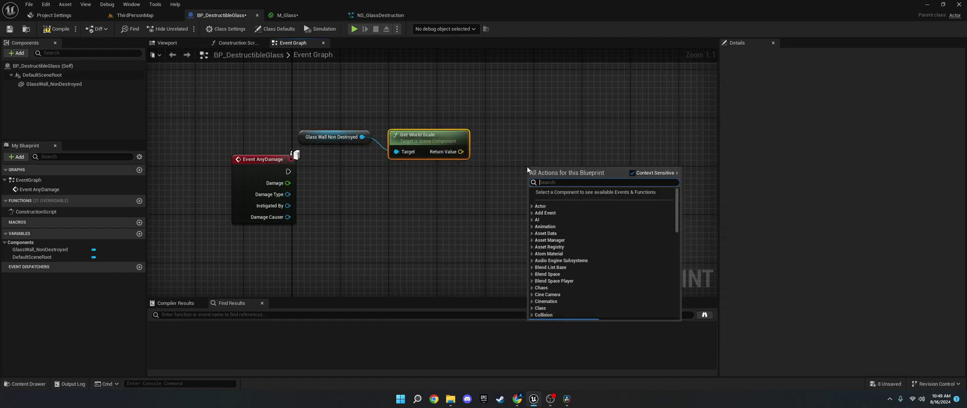
text(spawn system)
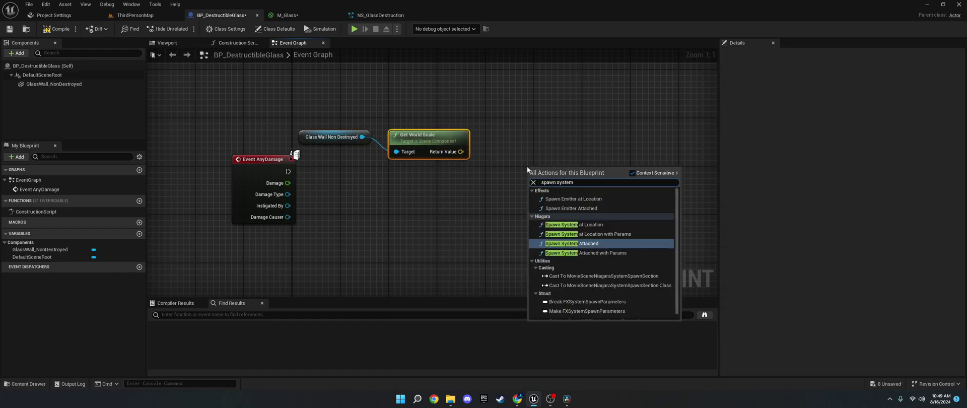
key(Up)
key(Up)
key(Return)
drag(559, 171, 571, 128)
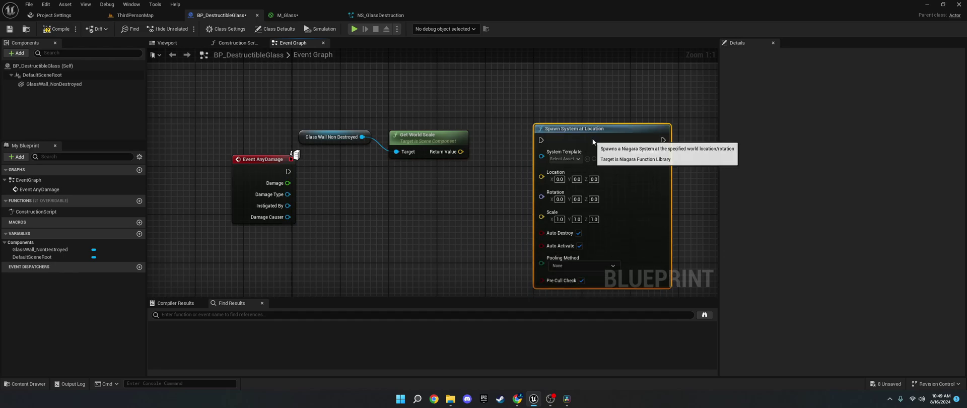
drag(515, 192, 541, 216)
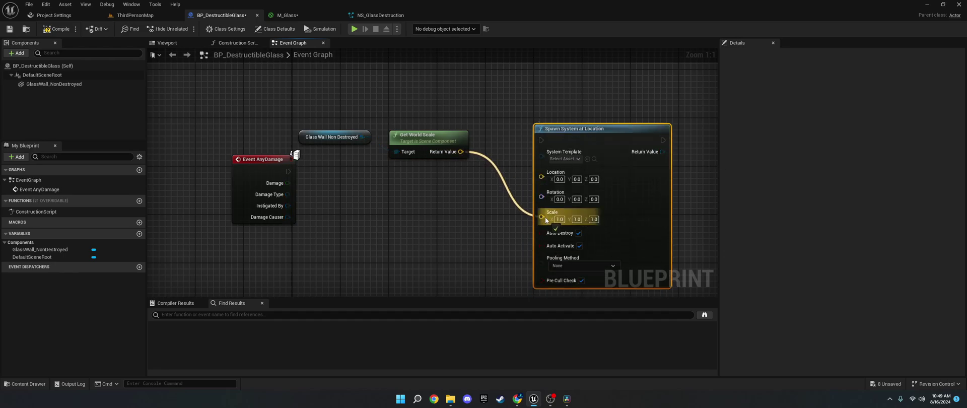
drag(361, 136, 459, 207)
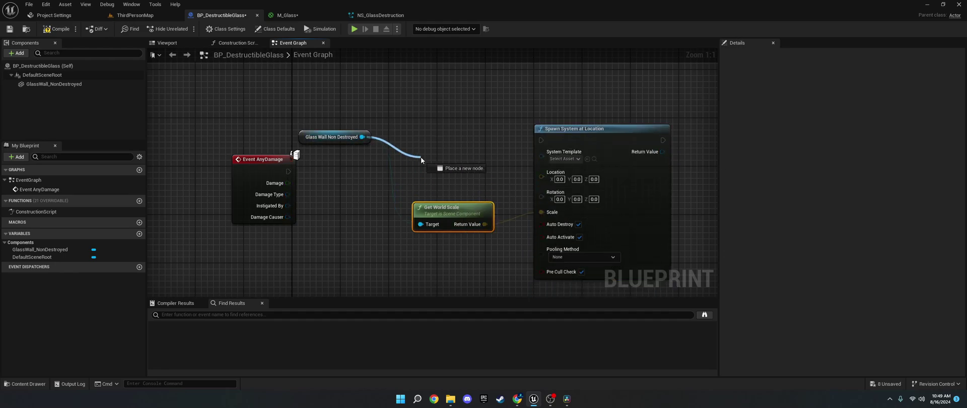
Feed the glass wall's Get World Location into the spawn node's Location.
drag(421, 158, 421, 157)
text(get world loc)
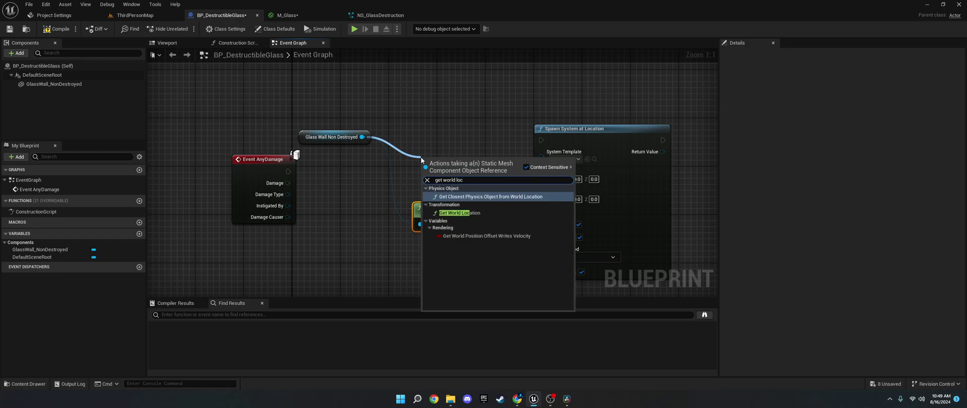
key(Down)
key(Return)
drag(491, 176, 550, 174)
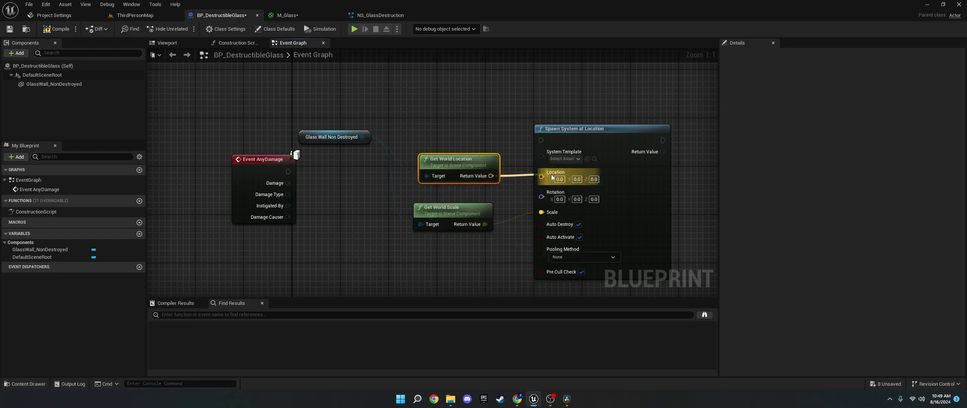
drag(453, 159, 447, 123)
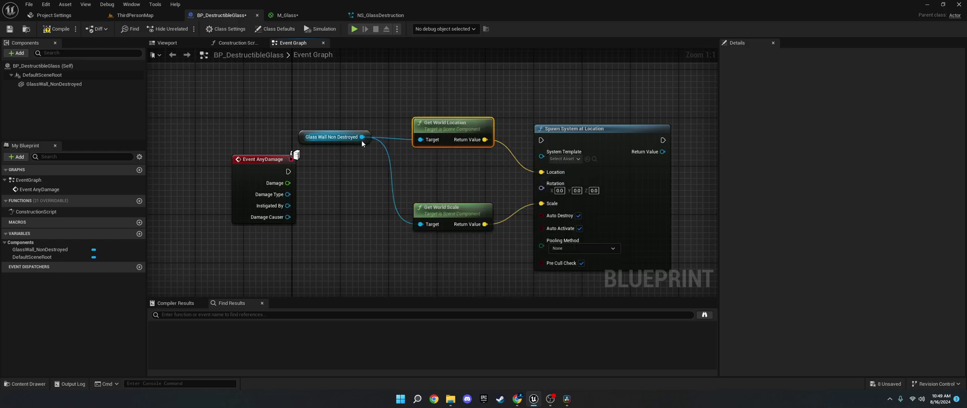
Feed the glass wall's Get World Rotation into the spawn node's Rotation.
drag(362, 137, 419, 174)
text(get world rot)
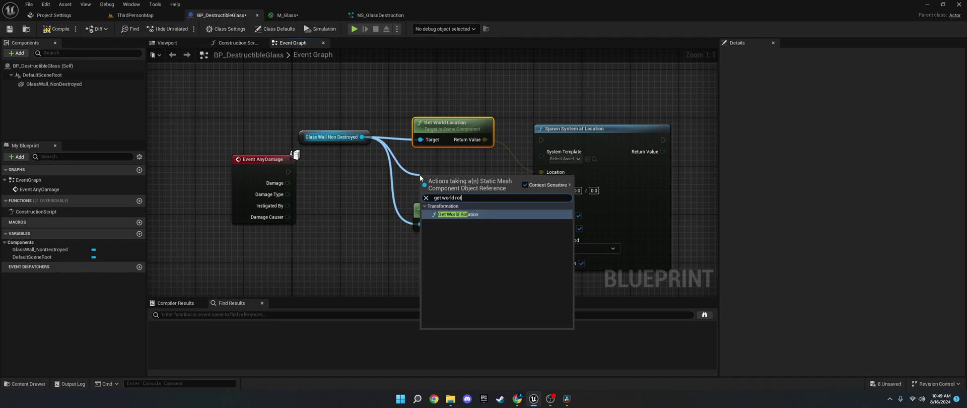
key(Return)
drag(484, 188, 543, 187)
Run the spawn from Event AnyDamage and set its system to NS_GlassDestruction.
drag(288, 171, 541, 140)
click(167, 43)
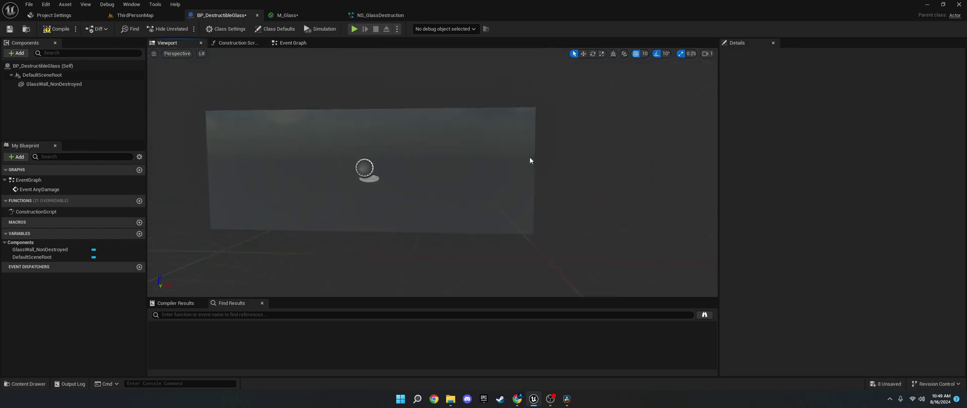
click(293, 43)
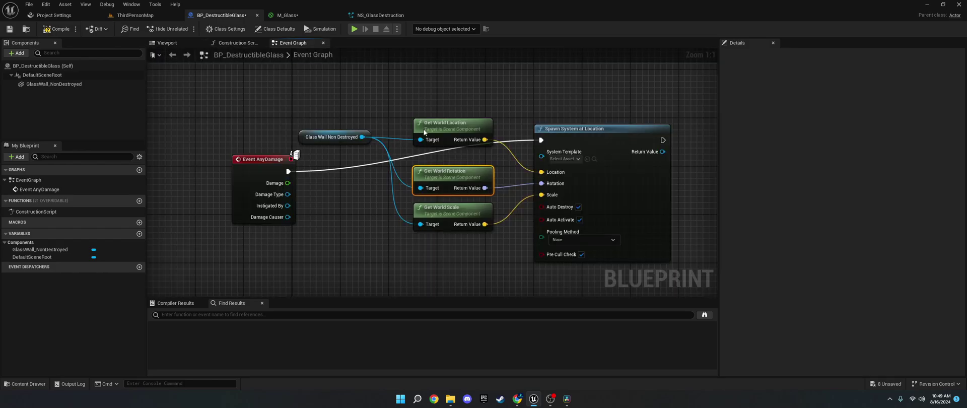
click(565, 159)
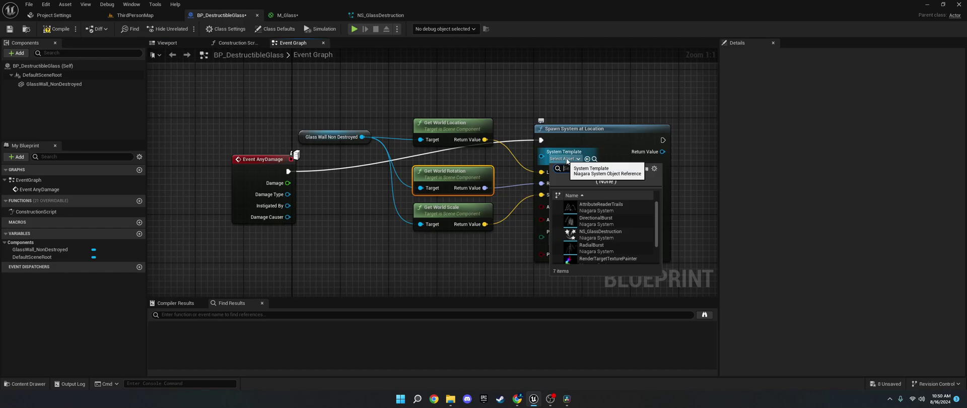
click(604, 233)
Destroy the GlassWall_NonDestroyed component right after the effect spawns.
right_drag(604, 111, 219, 139)
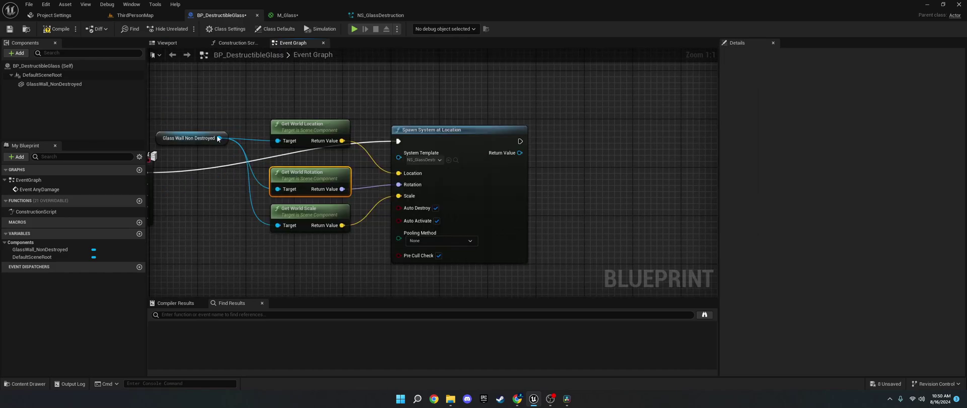
drag(54, 84, 463, 95)
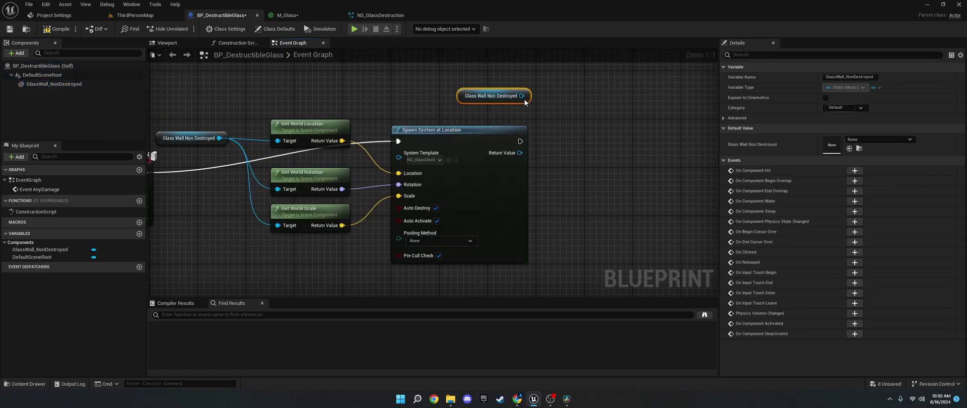
drag(522, 96, 570, 155)
text(destr)
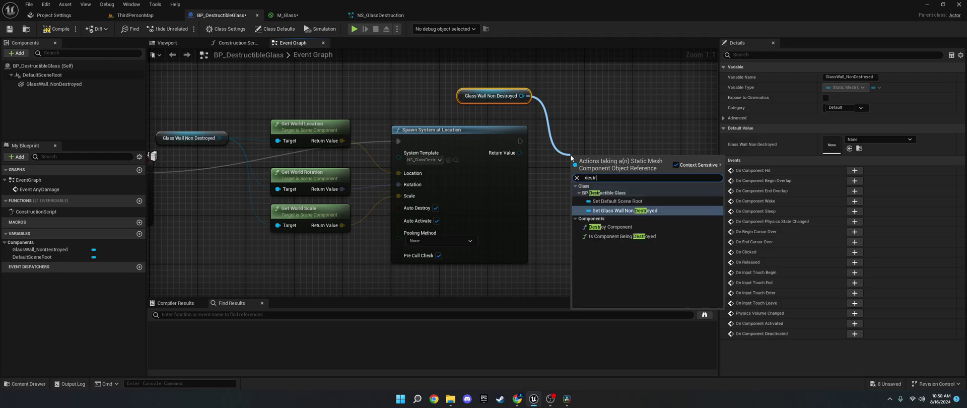
key(Down)
key(Down)
key(Return)
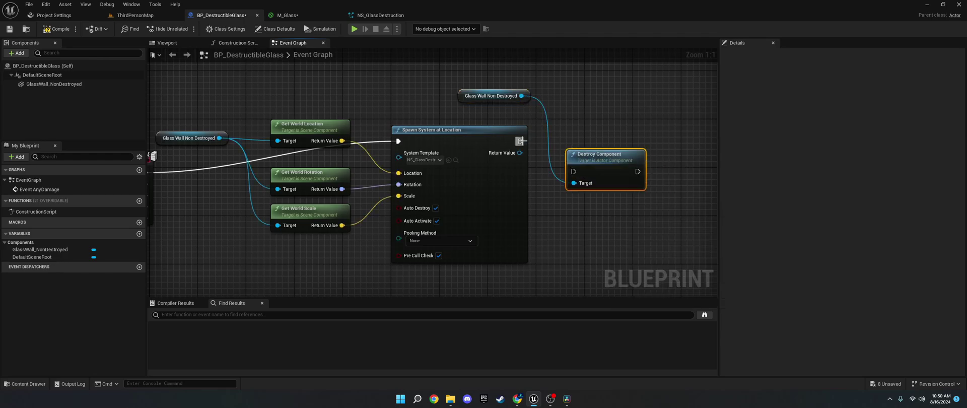
drag(521, 141, 573, 172)
right_drag(671, 150, 612, 155)
drag(537, 145, 610, 144)
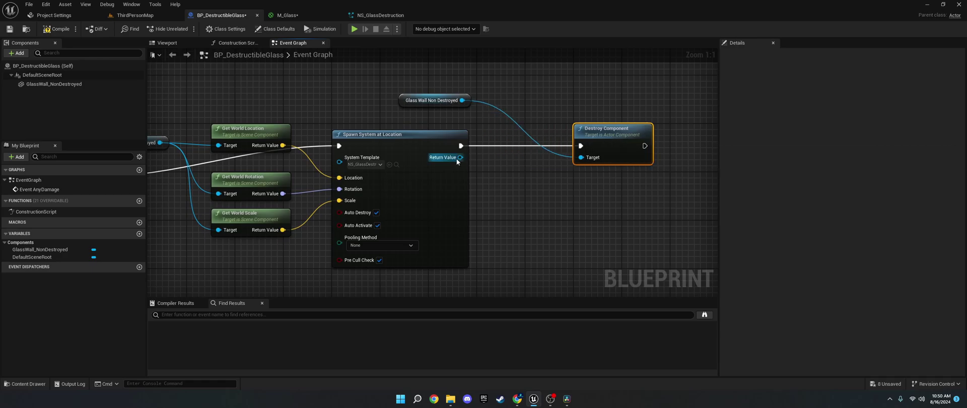
Bind Event to On System Finished on the spawned Niagara component after Destroy Component.
drag(460, 157, 690, 159)
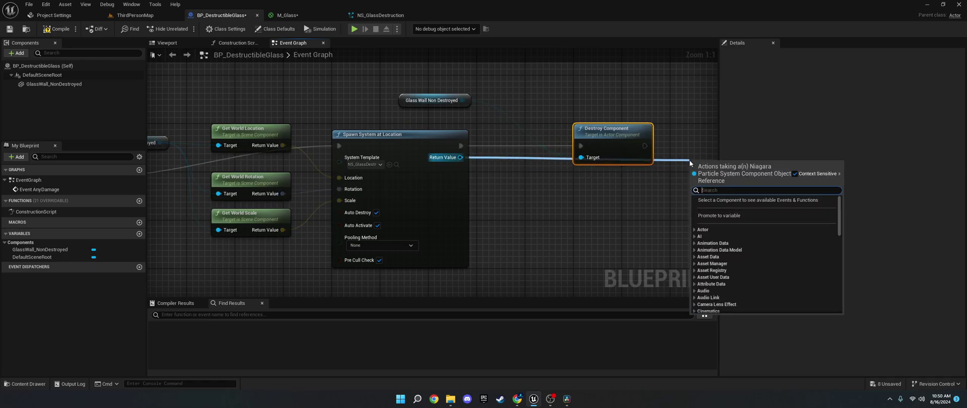
text(bind)
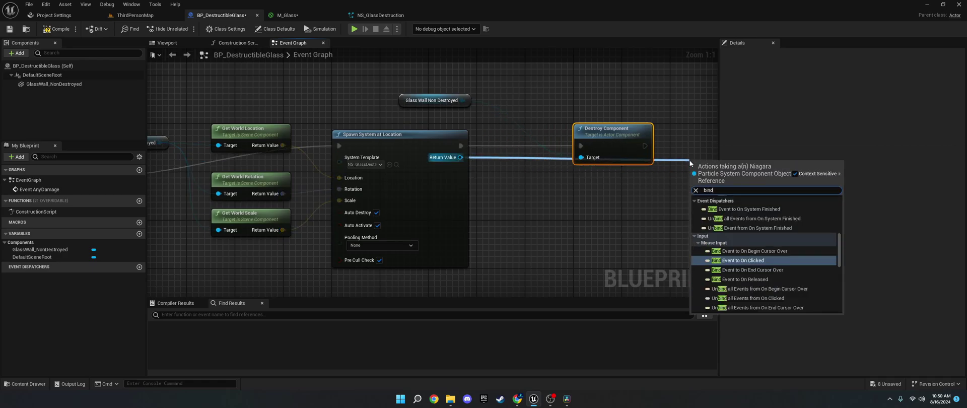
key(Up)
key(Up)
key(Up)
key(Up)
key(Up)
key(Up)
key(Return)
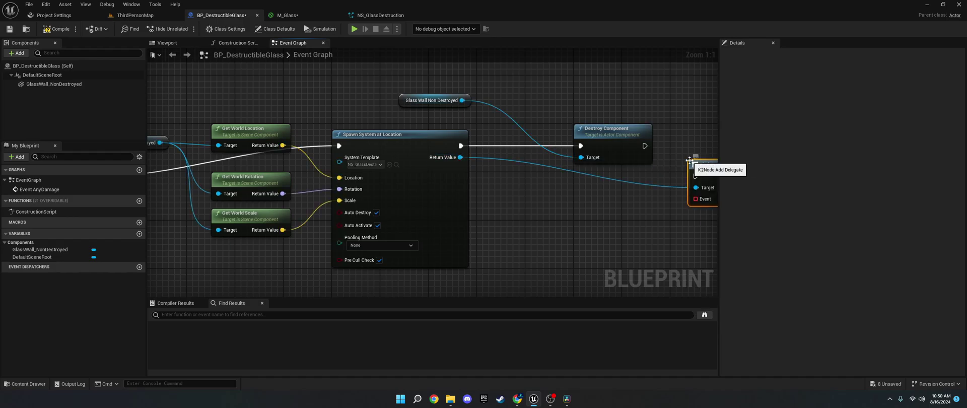
right_drag(688, 123, 540, 125)
drag(578, 191, 585, 161)
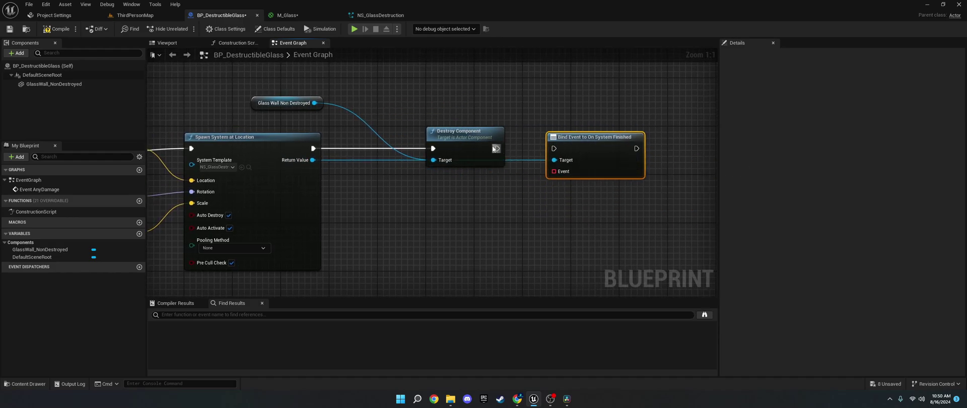
drag(496, 148, 554, 148)
Create a custom event with the default name on the bind's event delegate.
right_drag(500, 204, 608, 77)
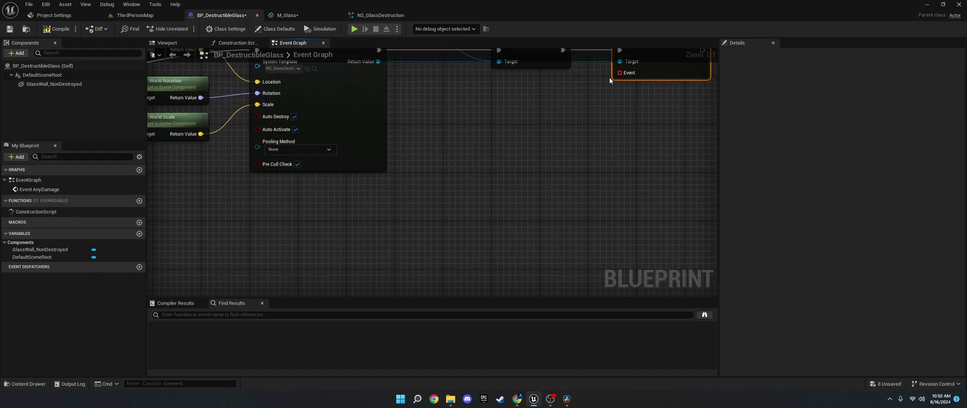
drag(618, 73, 479, 211)
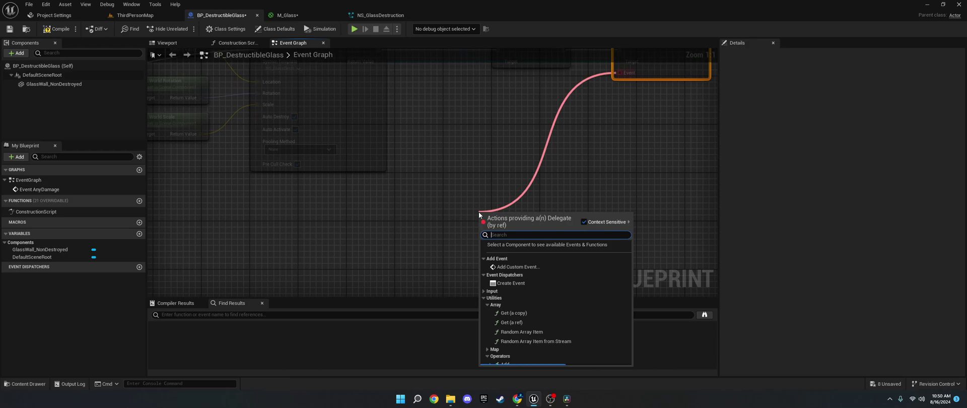
click(507, 267)
key(Return)
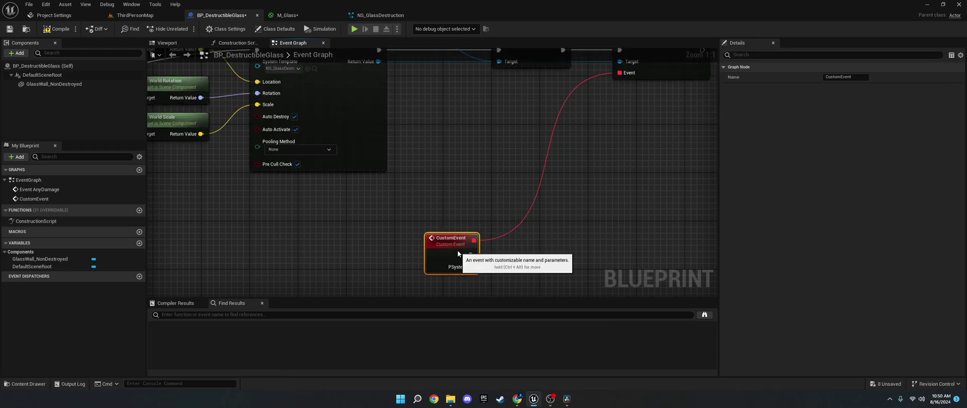
Call Destroy Actor from the custom event when the effect finishes.
right_drag(489, 201, 389, 186)
right_click(424, 225)
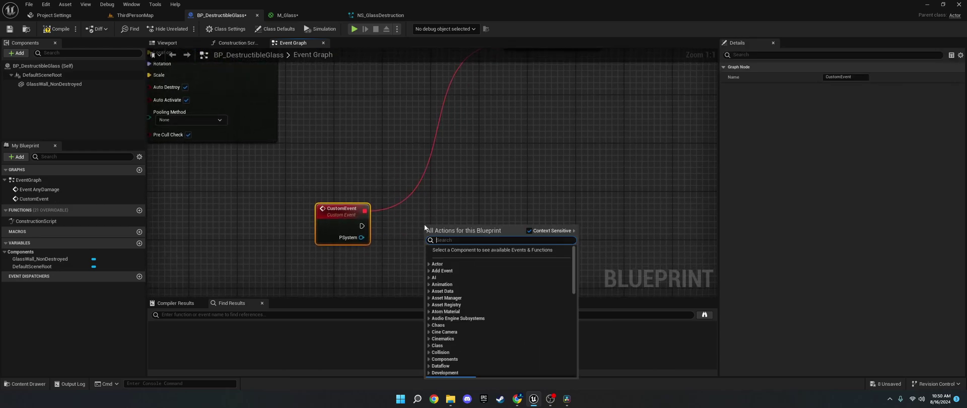
text(destroy actor)
key(Return)
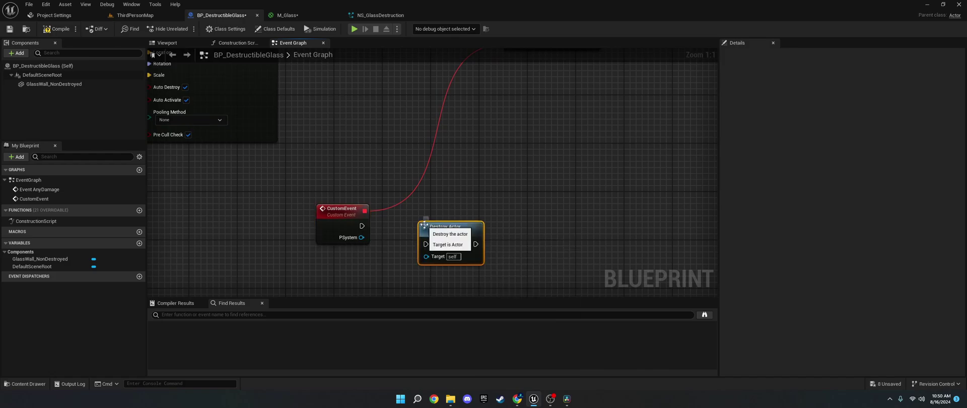
drag(429, 248, 430, 248)
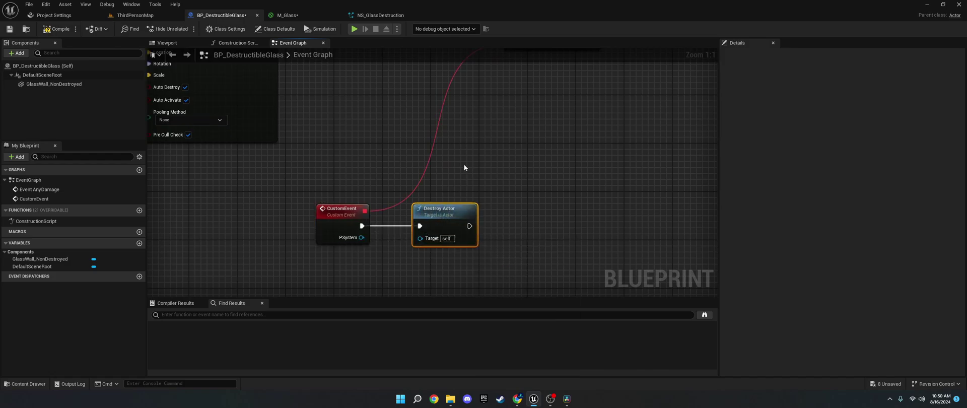
right_drag(464, 164, 409, 241)
scroll(409, 241, down, 2)
right_drag(326, 224, 393, 221)
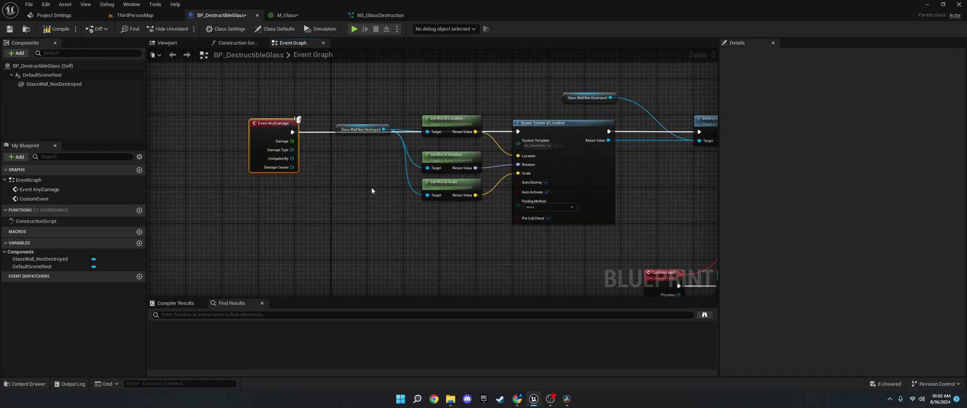
Pan the graph to bring the Spawn System at Location node back into view.
right_drag(371, 186, 298, 189)
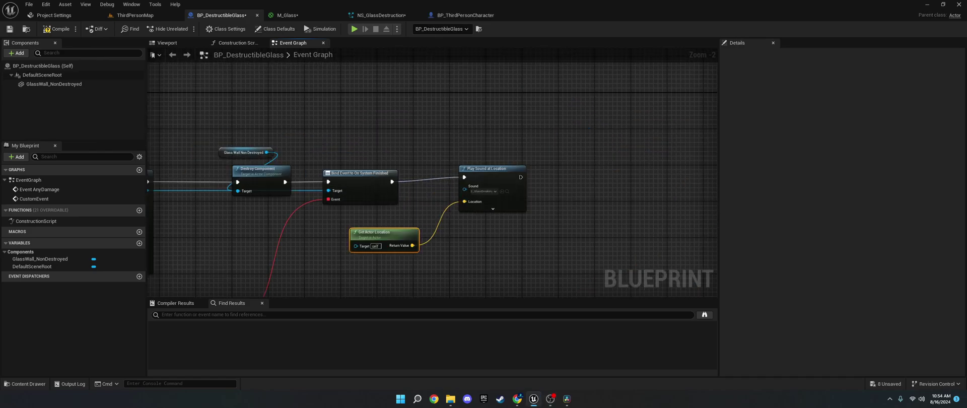
right_drag(462, 165, 607, 192)
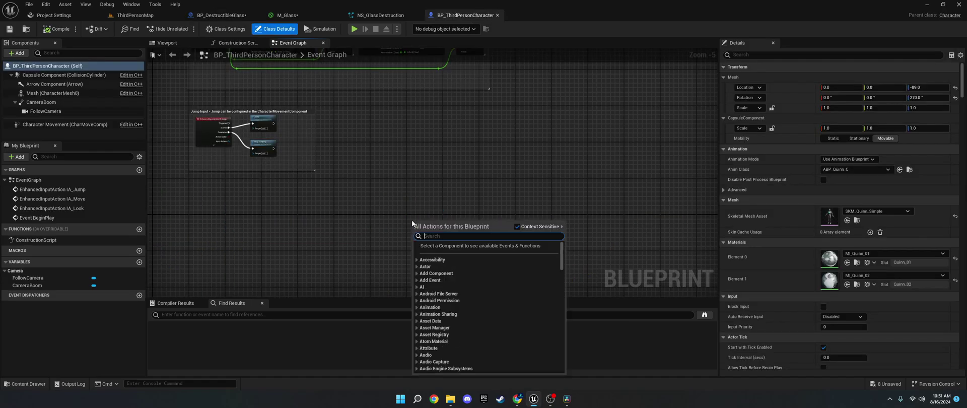
Add a Left Mouse Button event and a Line Trace By Channel node.
text(left mouse button)
key(Return)
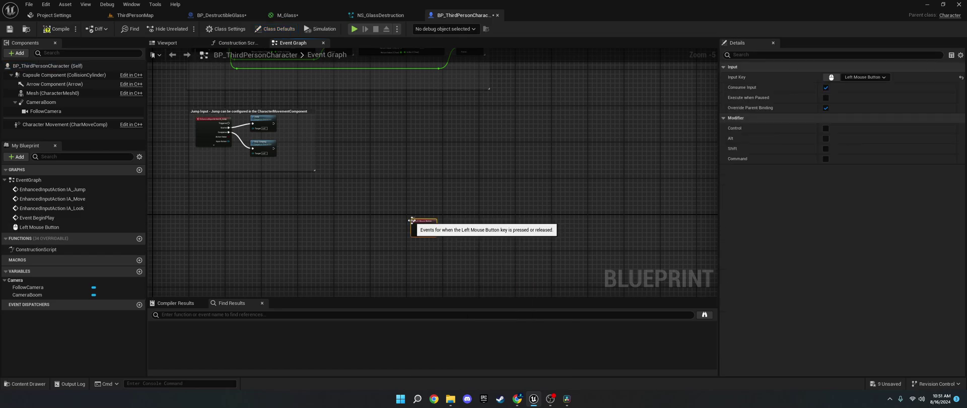
scroll(469, 232, up, 5)
right_click(437, 206)
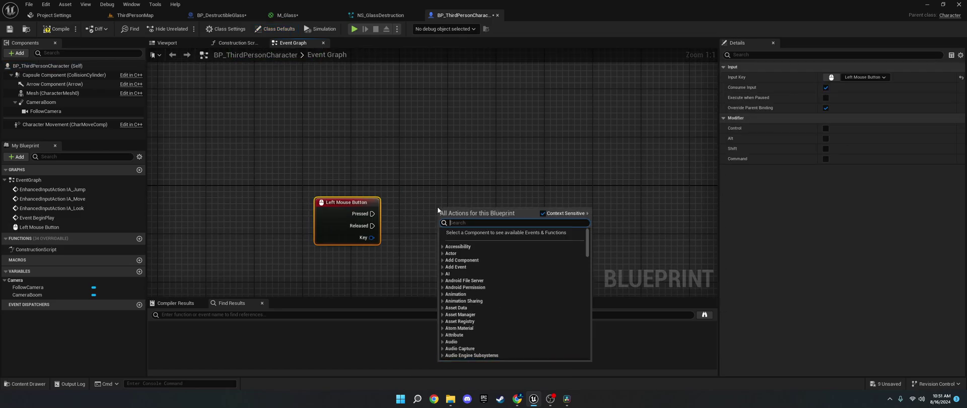
text(line trace by)
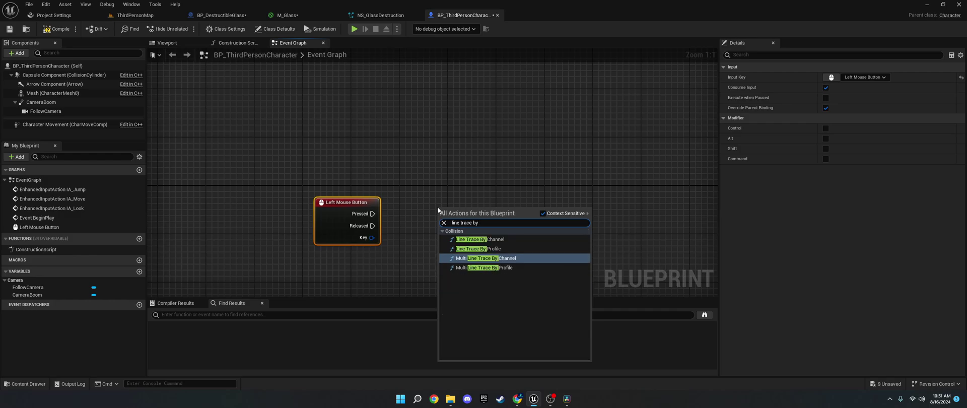
key(Up)
key(Up)
key(Return)
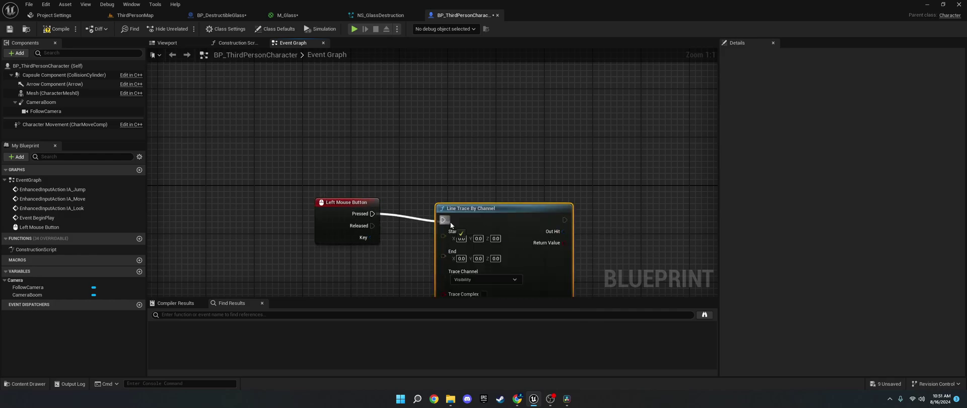
drag(450, 225, 546, 219)
Wire the Follow Camera's Get World Location into the line trace's Start.
ctrl+drag(28, 287, 394, 267)
text(g)
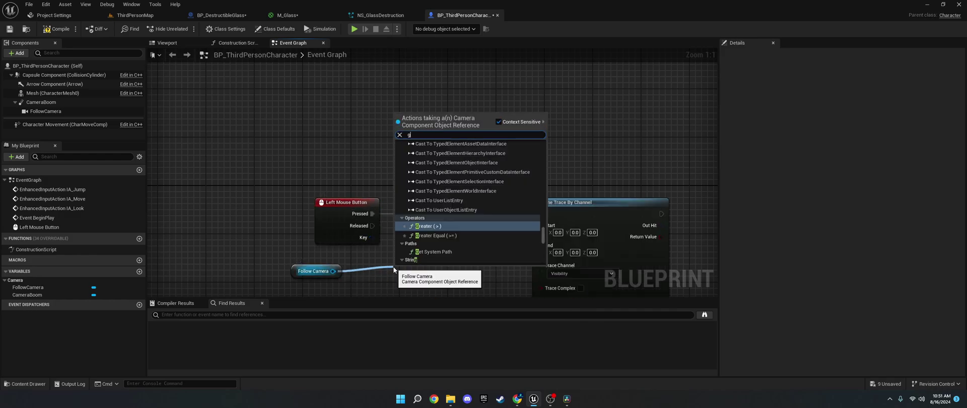
text(et world loc)
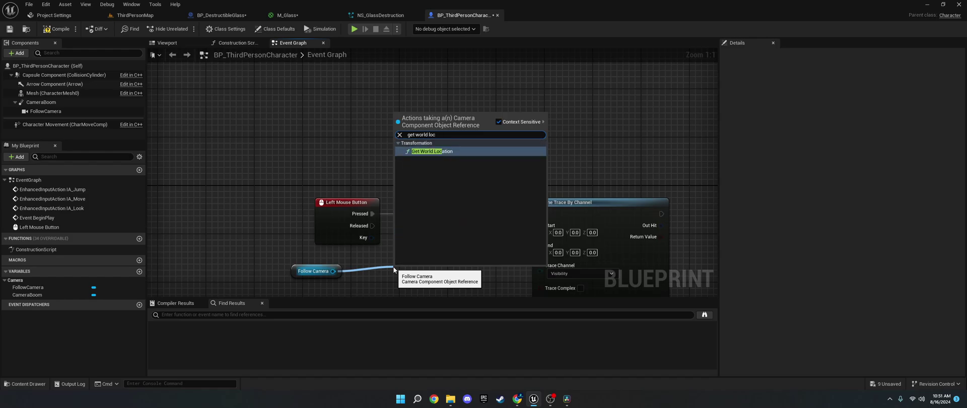
key(Return)
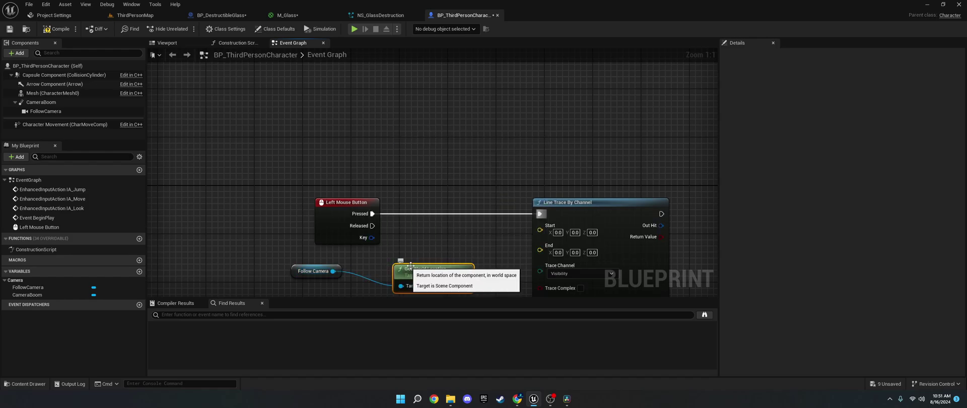
drag(465, 286, 541, 236)
right_drag(541, 236, 459, 141)
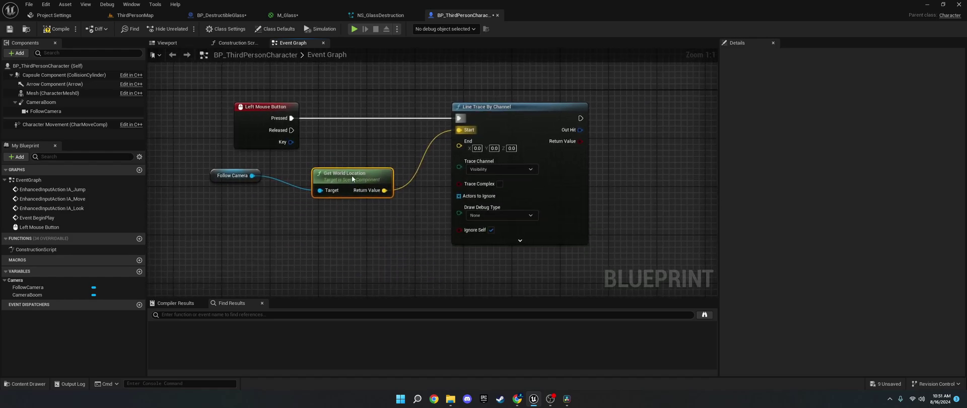
Add a vector Add node on the camera location and a Get Forward Vector from Follow Camera.
mouse_move(344, 174)
mouse_down()
mouse_move(290, 161)
mouse_move(367, 181)
mouse_up()
text(+)
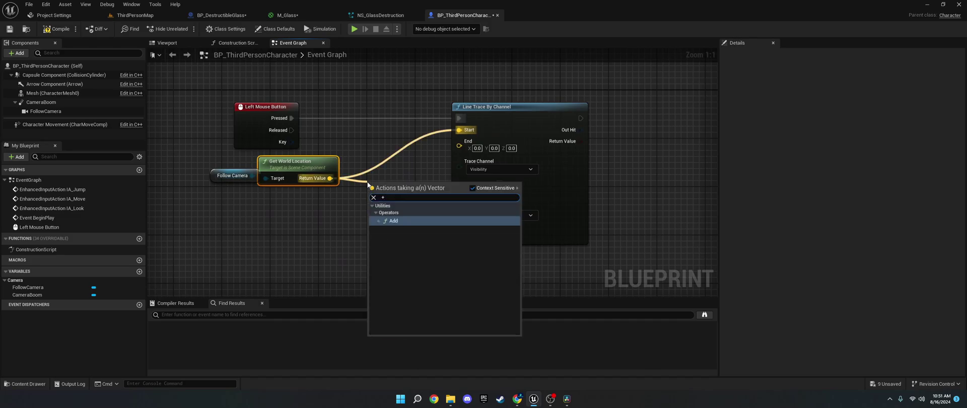
key(Return)
drag(251, 176, 242, 222)
text(get fro)
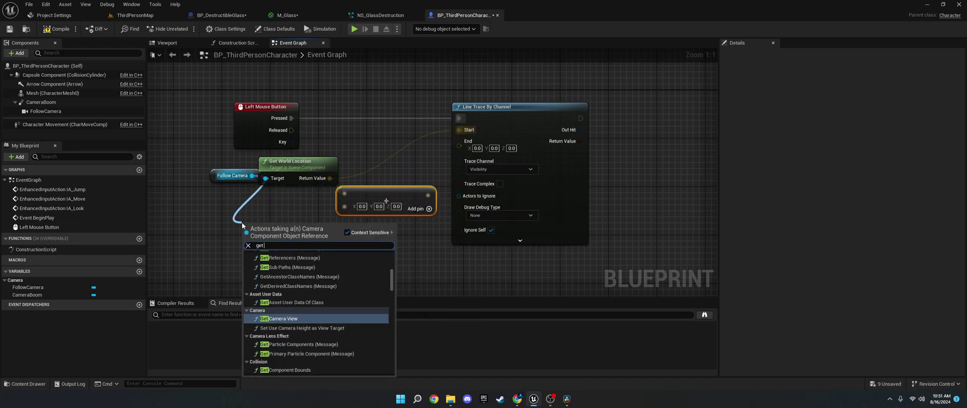
key(BackSpace)
key(BackSpace)
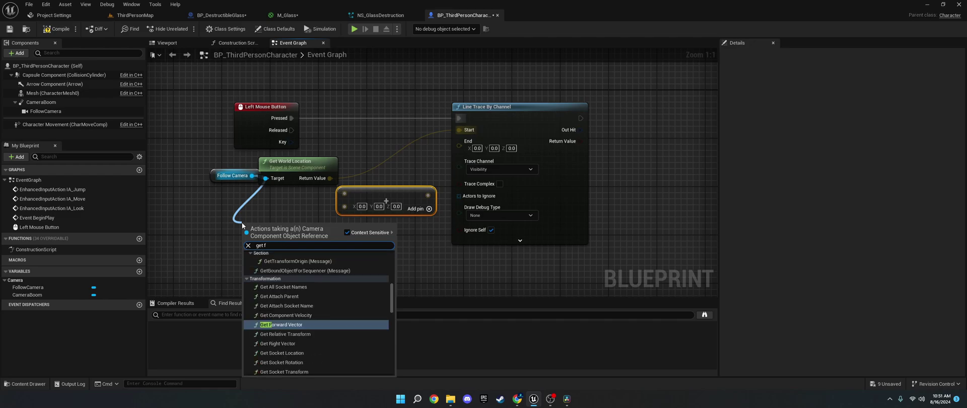
text(orward)
key(Return)
Multiply the forward vector by float 5000 and feed it into the Add node.
drag(279, 222, 239, 222)
text(*)
key(Return)
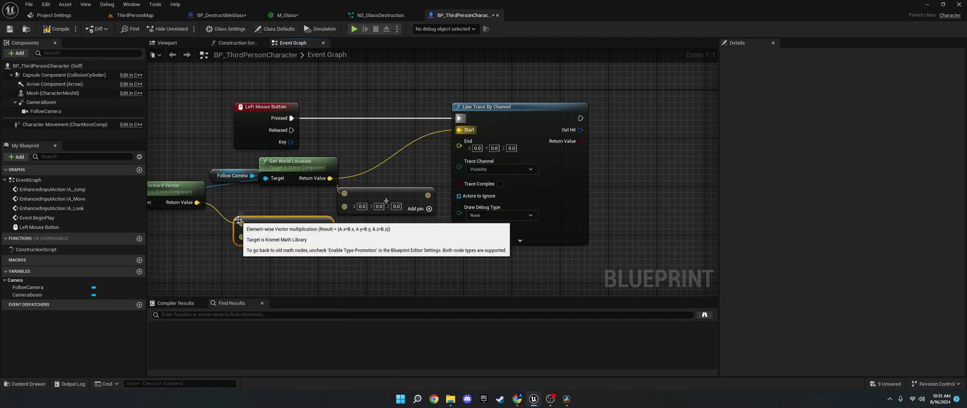
click(283, 170)
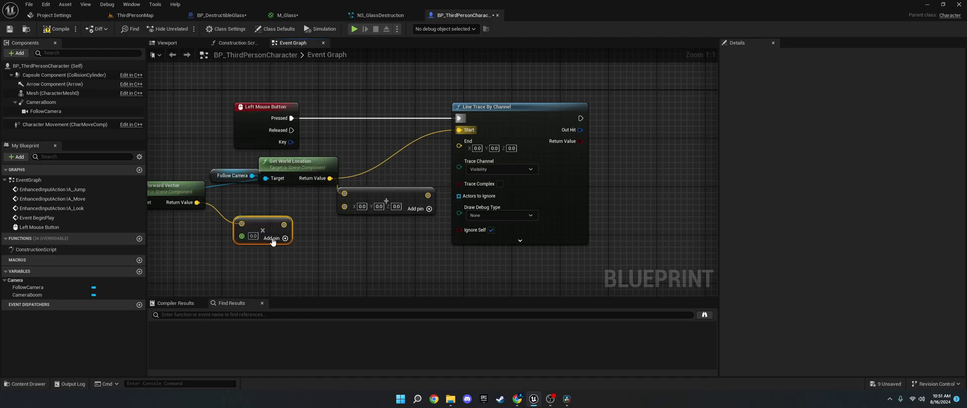
text(5000)
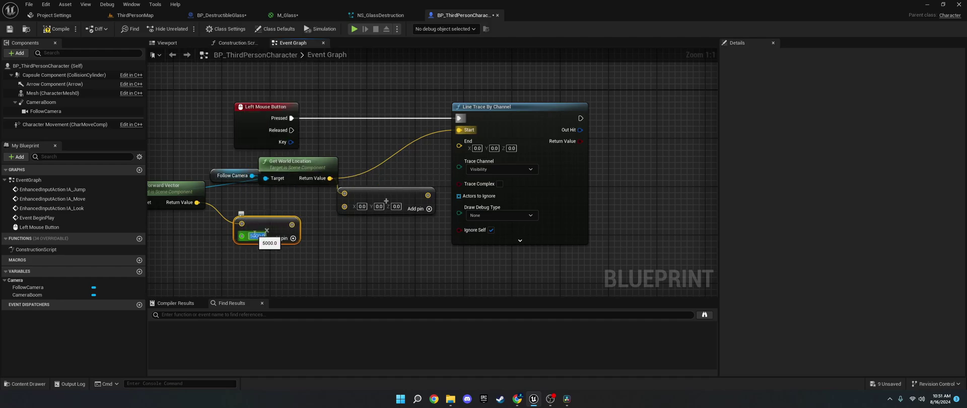
key(Return)
drag(291, 225, 458, 143)
Set the line trace's Draw Debug Type to For Duration.
click(501, 207)
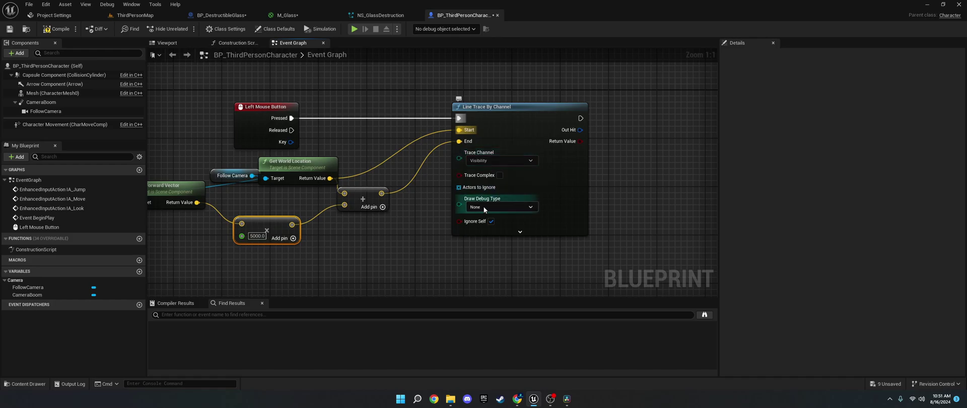
click(491, 223)
right_drag(620, 169, 478, 188)
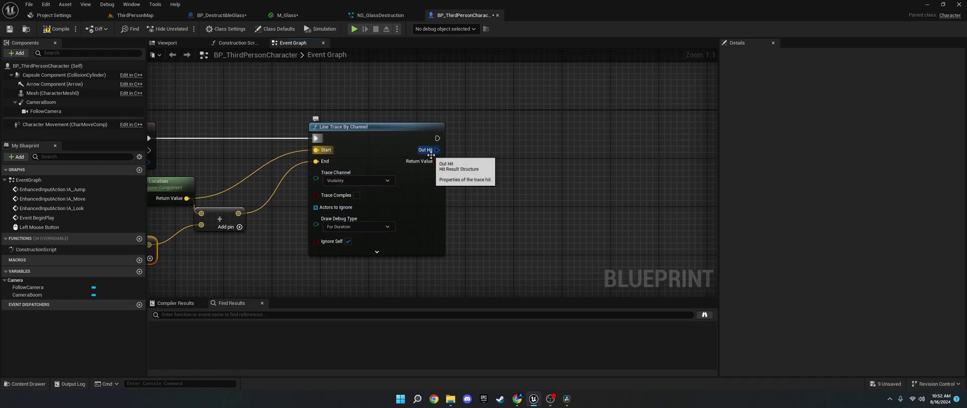
Add a Branch on the trace's Return Value and a Break Hit Result on Out Hit.
drag(437, 161, 479, 135)
text(branch)
key(Return)
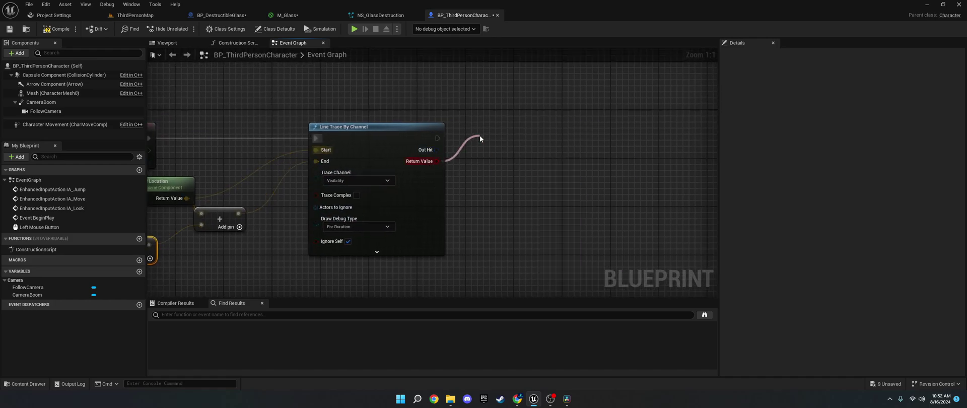
drag(455, 168, 478, 215)
text(break hit)
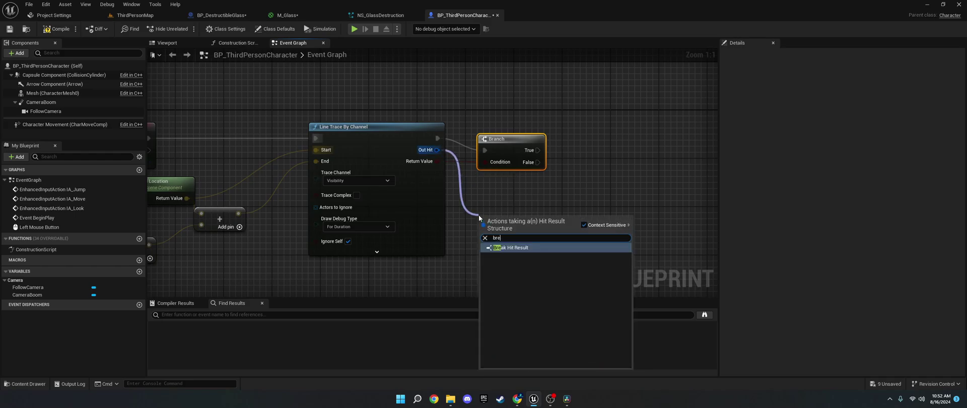
key(Return)
Apply Damage on True with Hit Actor as Damaged Actor, editing Base Damage.
right_click(584, 159)
text(apply dm)
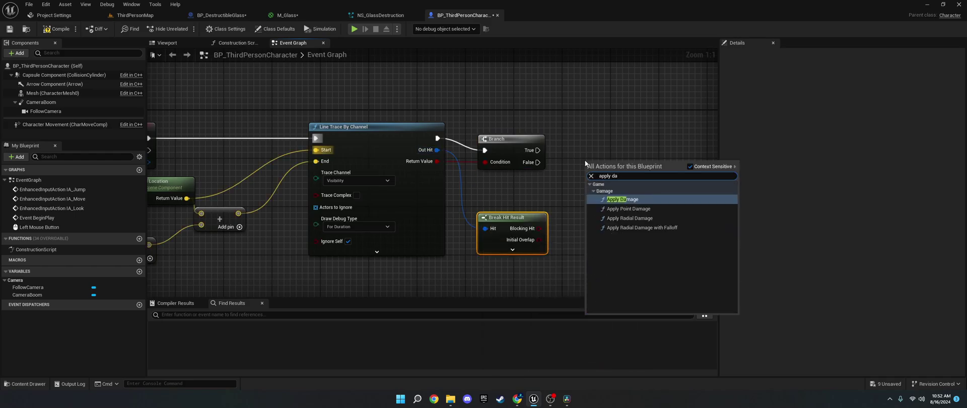
key(Return)
drag(538, 150, 659, 163)
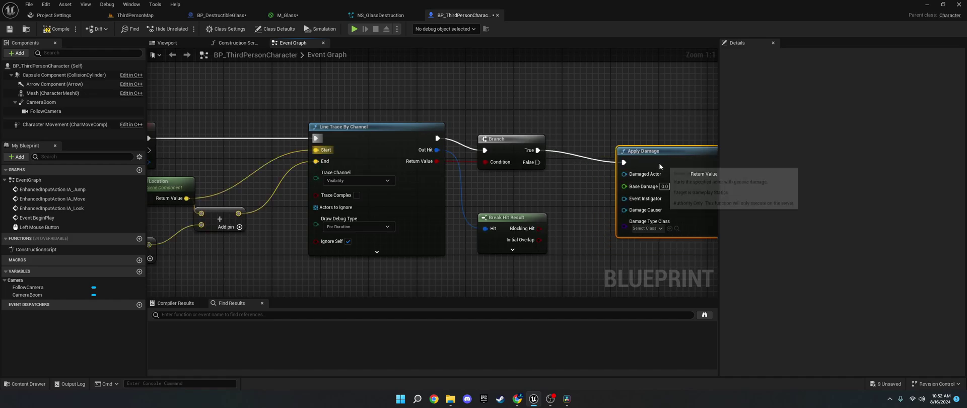
click(512, 249)
right_drag(551, 267, 548, 216)
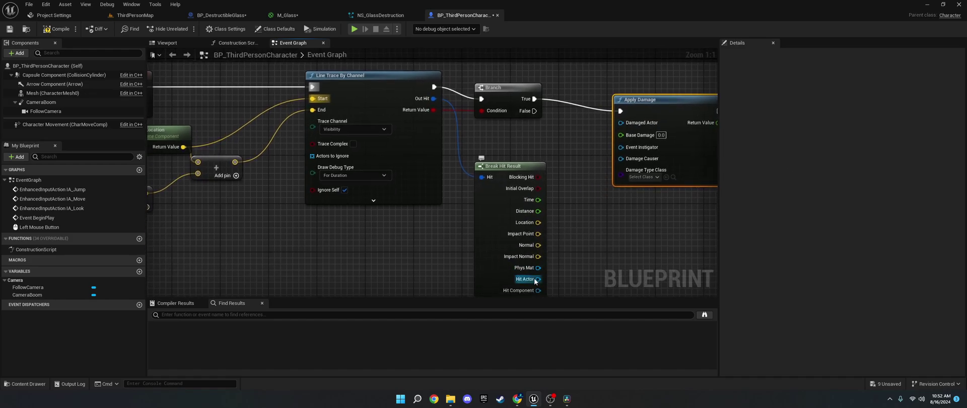
drag(537, 279, 621, 123)
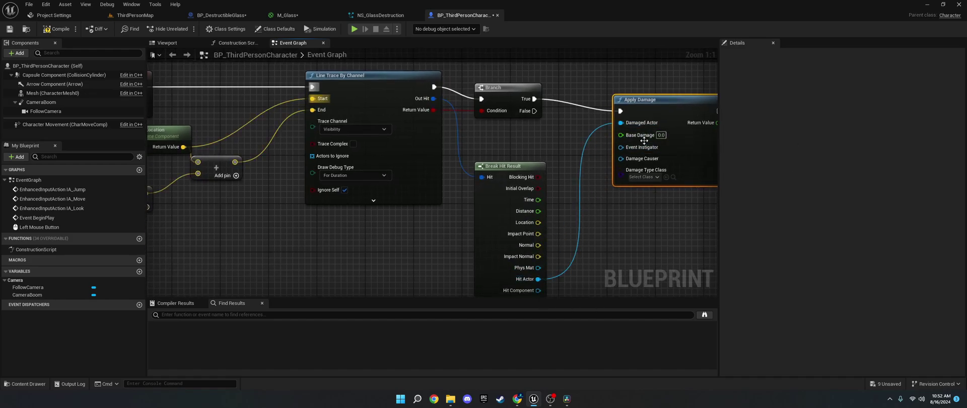
click(661, 135)
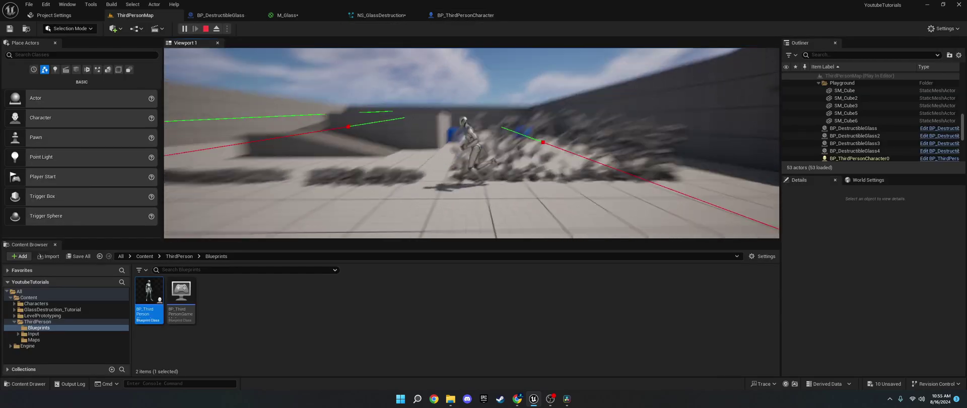
key(w)
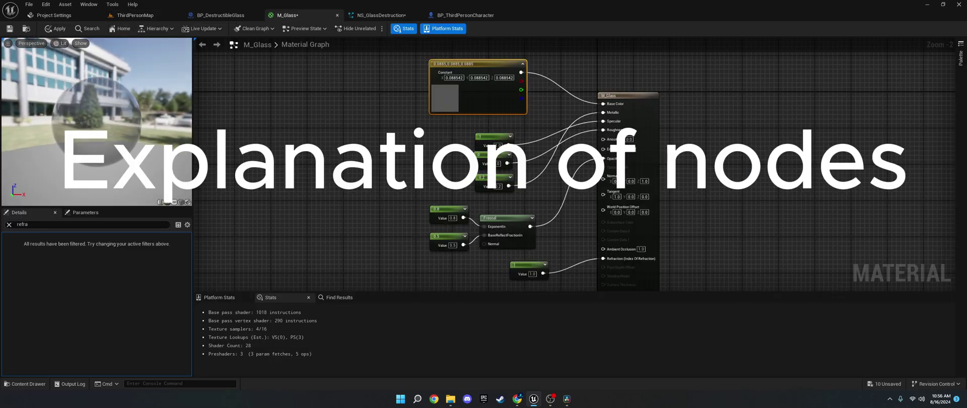
drag(108, 118, 134, 123)
click(151, 16)
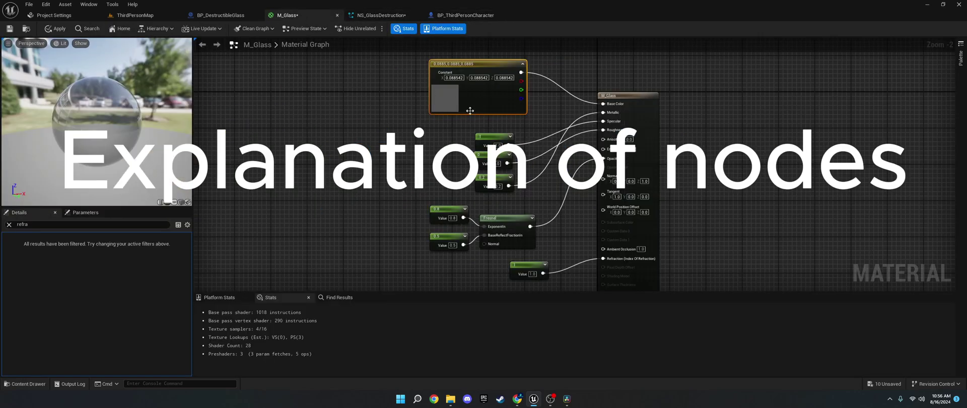
click(9, 224)
drag(486, 136, 486, 127)
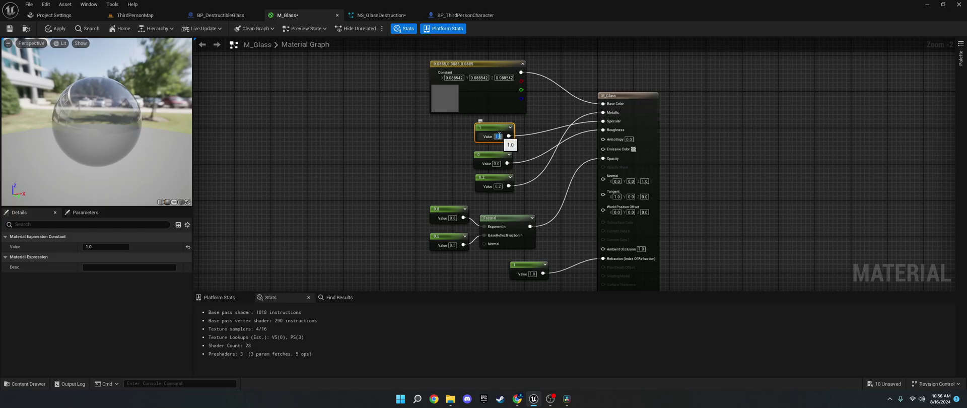
text(0)
key(Return)
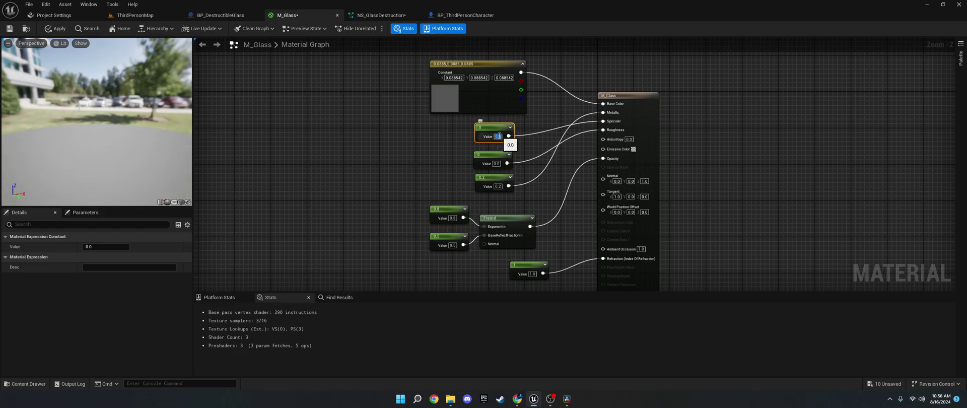
text(1)
click(493, 157)
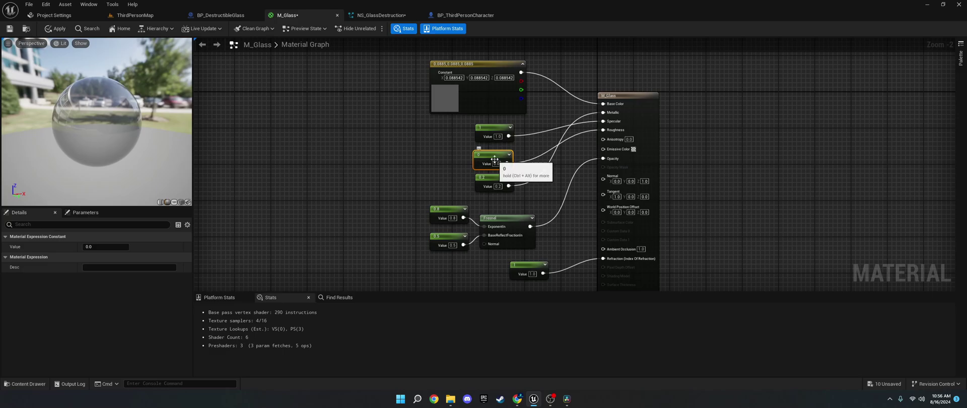
click(496, 164)
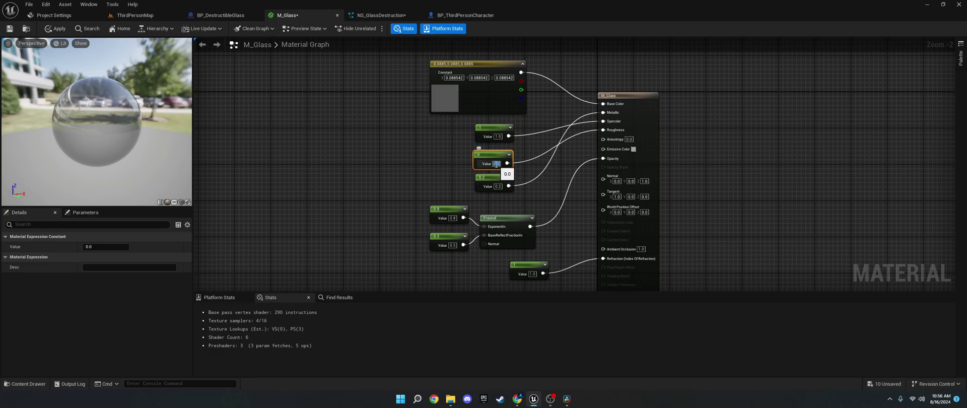
text(1)
key(Return)
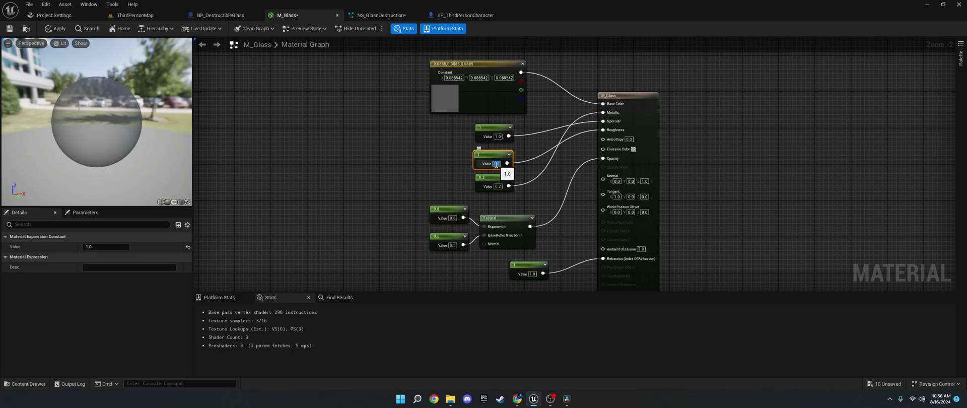
text(0)
key(Return)
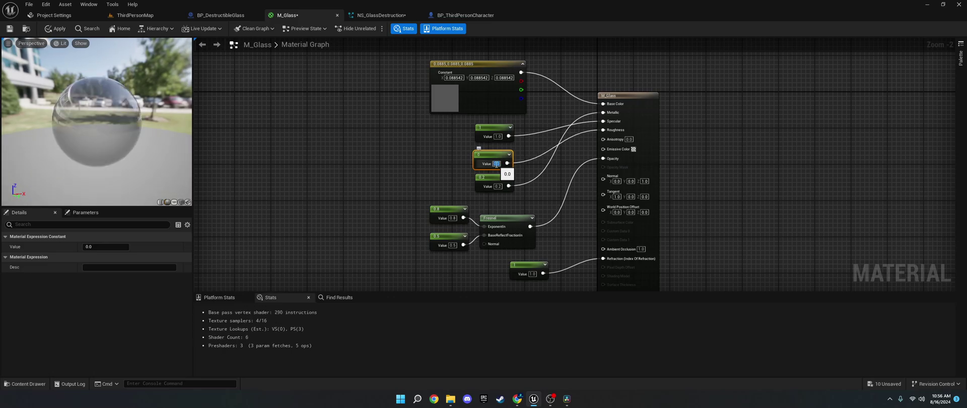
click(487, 181)
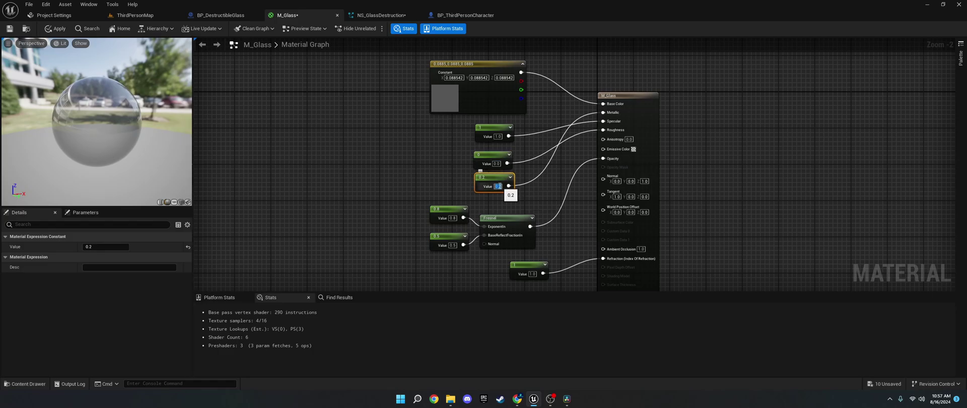
text(1)
key(Return)
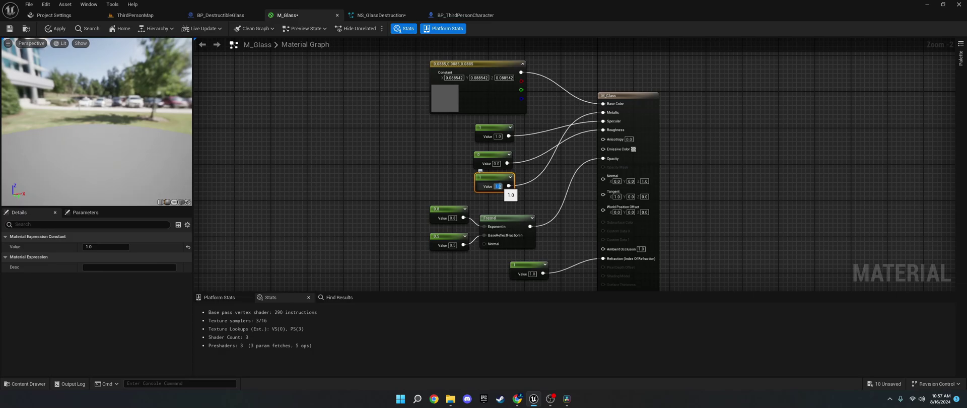
text(0.2)
key(Return)
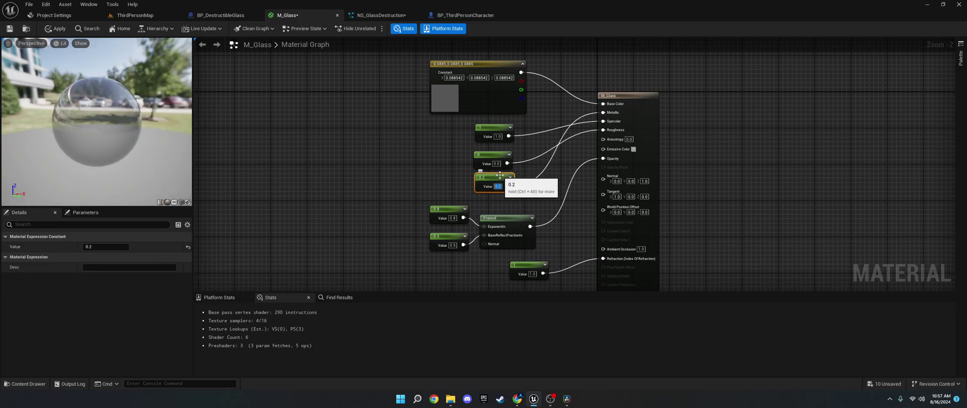
click(439, 178)
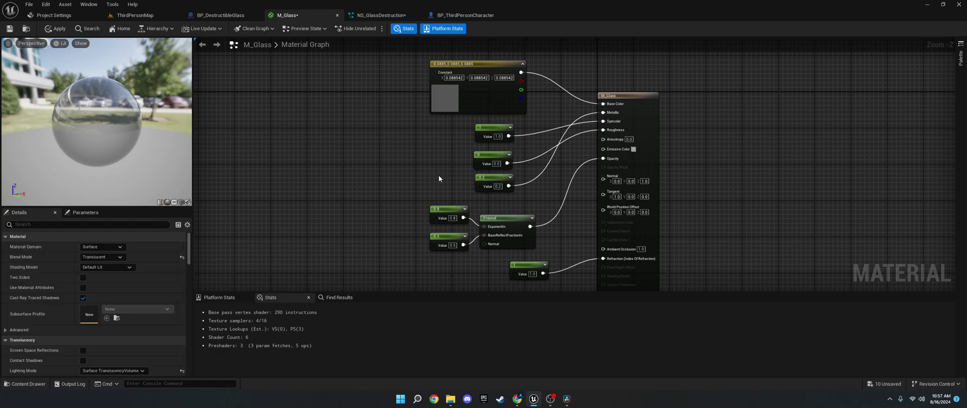
Wire the 0.8 value directly into the glass material's Opacity.
right_drag(439, 178, 454, 121)
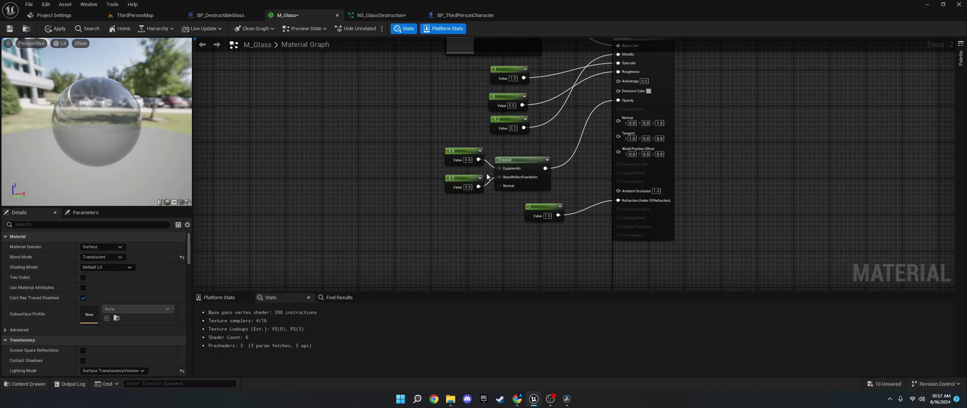
drag(479, 162, 625, 103)
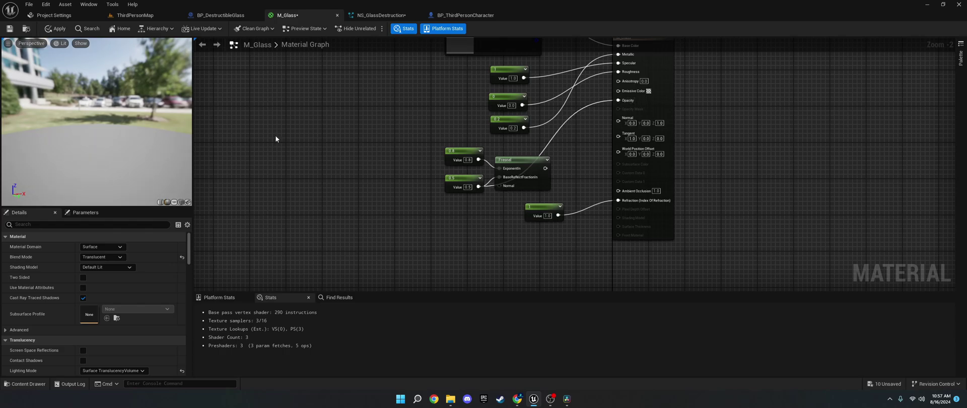
drag(62, 114, 32, 118)
Try refraction values of 500 and then 25, checking the preview each time.
click(547, 216)
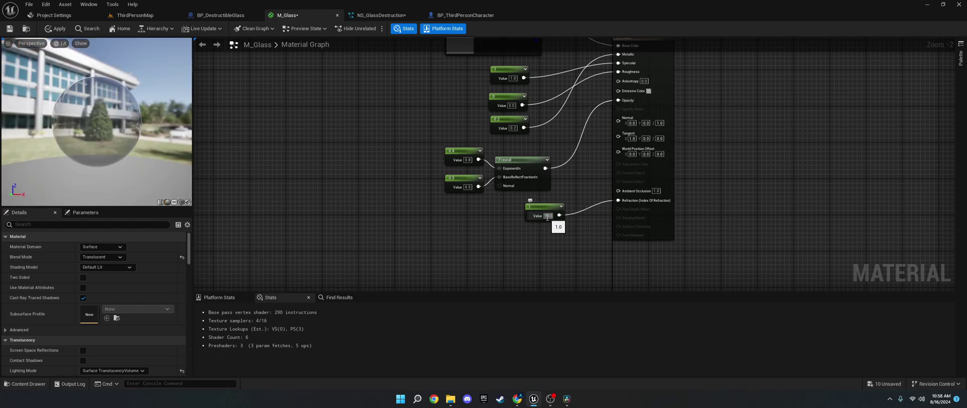
text(500)
key(Return)
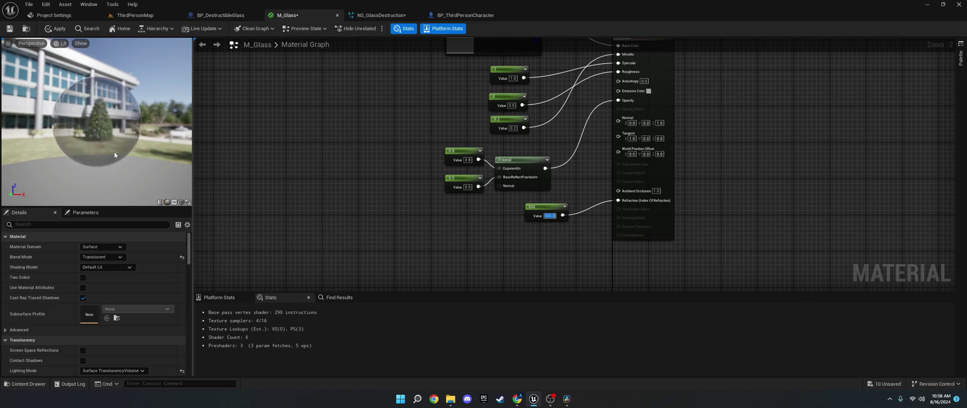
drag(114, 152, 91, 151)
click(548, 215)
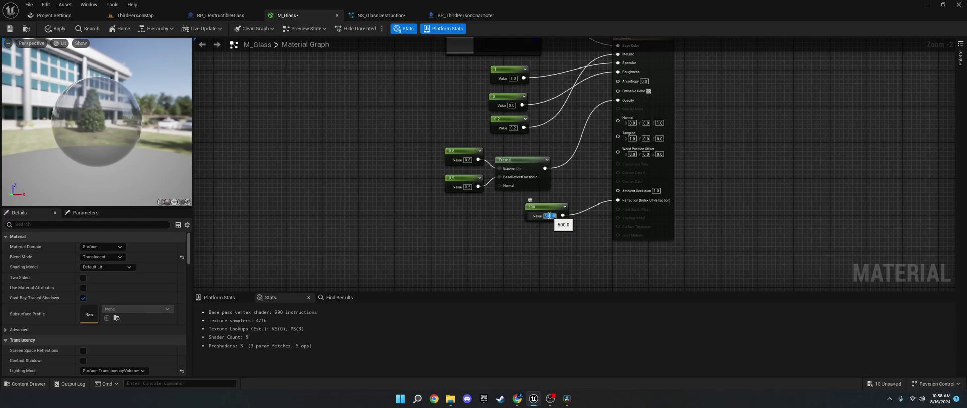
text(25)
key(Return)
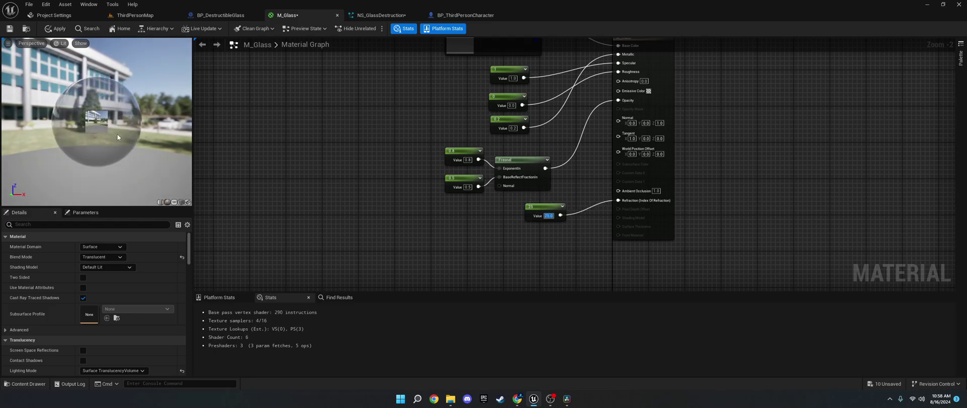
Set the refraction constant to 1 and apply the material changes.
drag(117, 134, 112, 144)
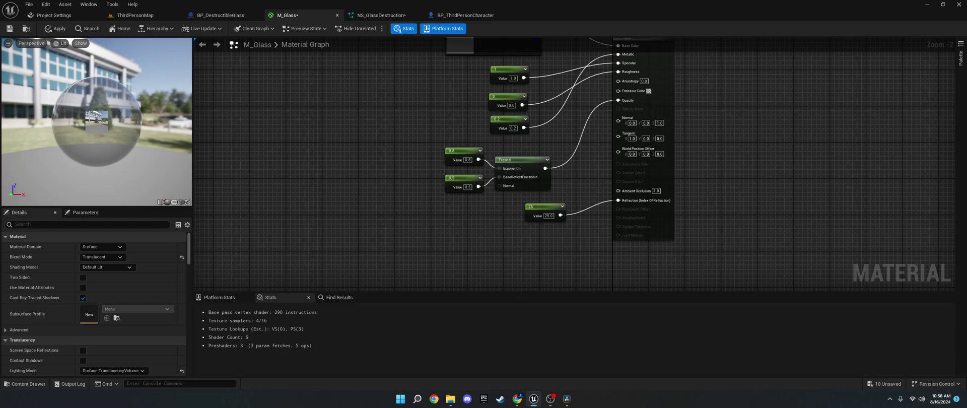
drag(112, 144, 110, 145)
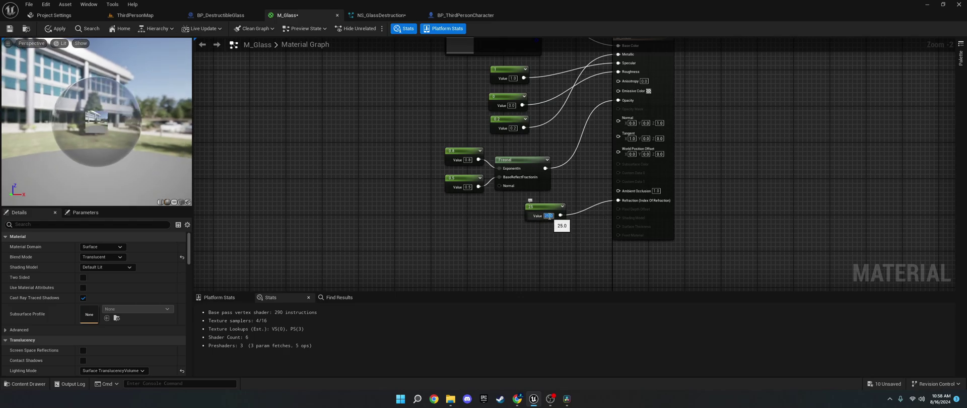
text(1)
key(Return)
mouse_move(111, 131)
mouse_down()
mouse_move(99, 134)
mouse_move(118, 131)
mouse_up()
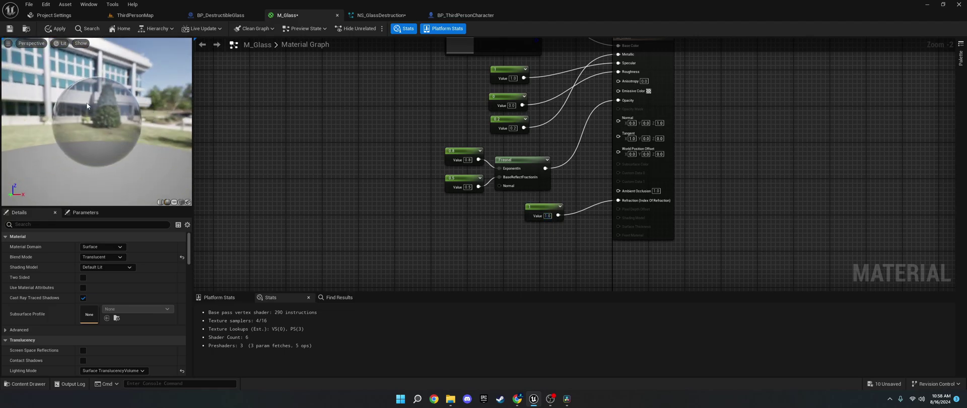
click(56, 29)
Save M_Glass and set Add Velocity's maximum speed to 500, then 250.
click(9, 29)
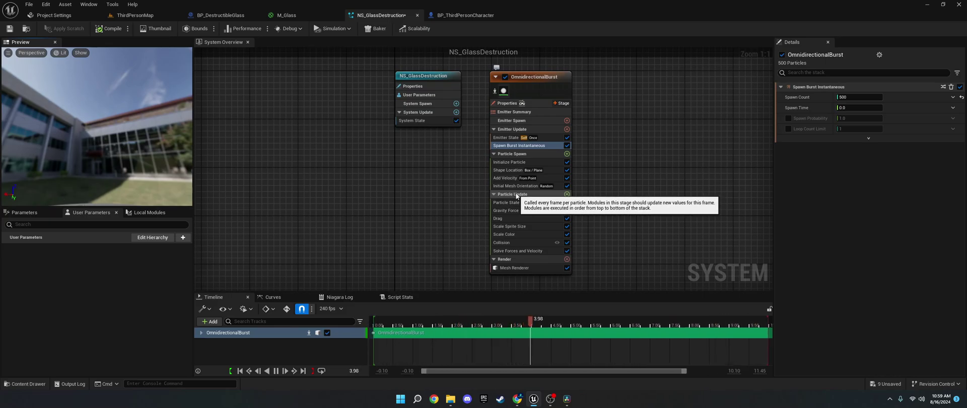
click(507, 179)
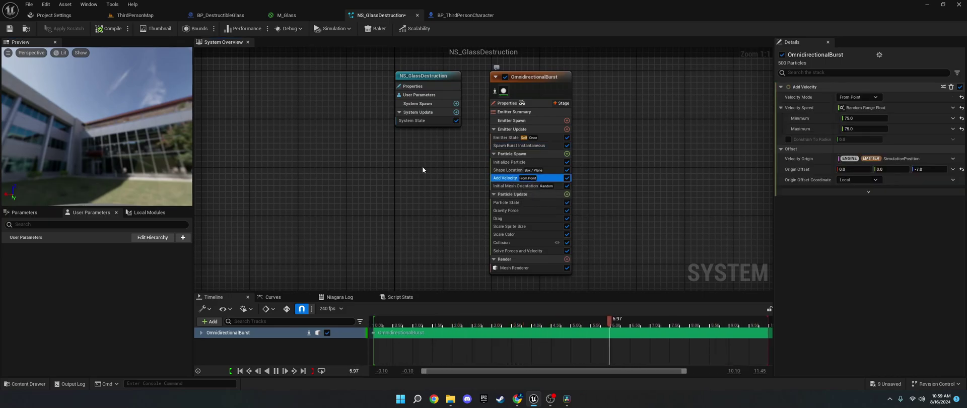
click(850, 128)
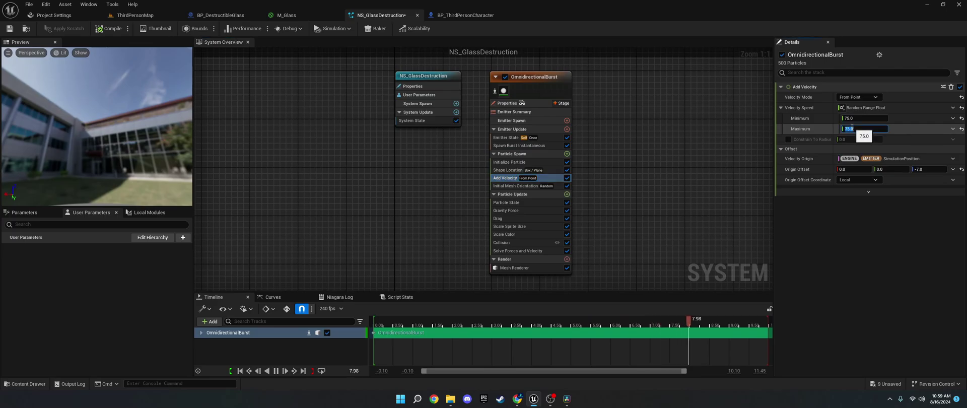
text(500)
key(Return)
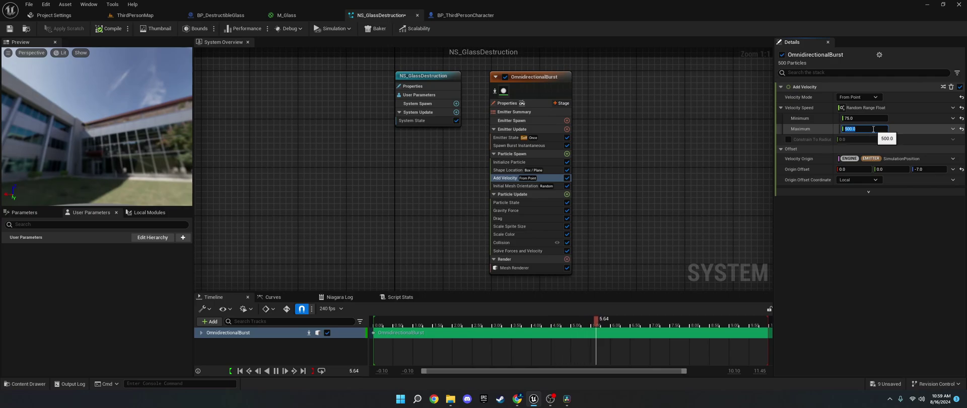
text(250)
key(Return)
Disable the Initial Mesh Orientation module and play the shard burst simulation.
click(524, 187)
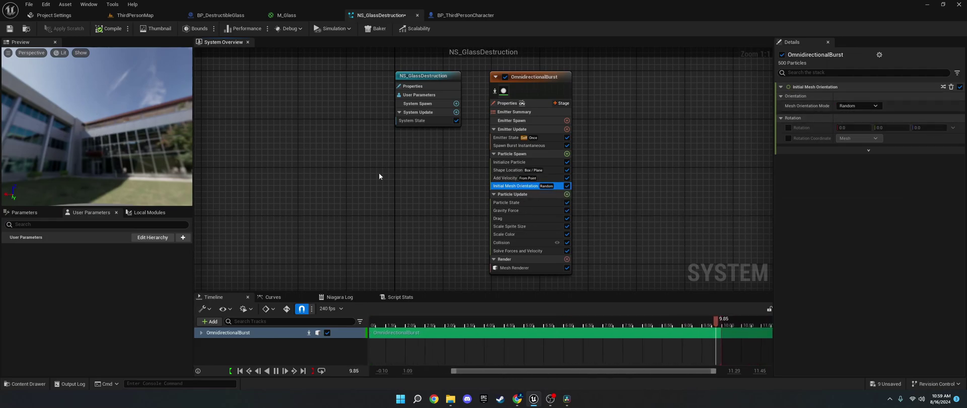
click(566, 185)
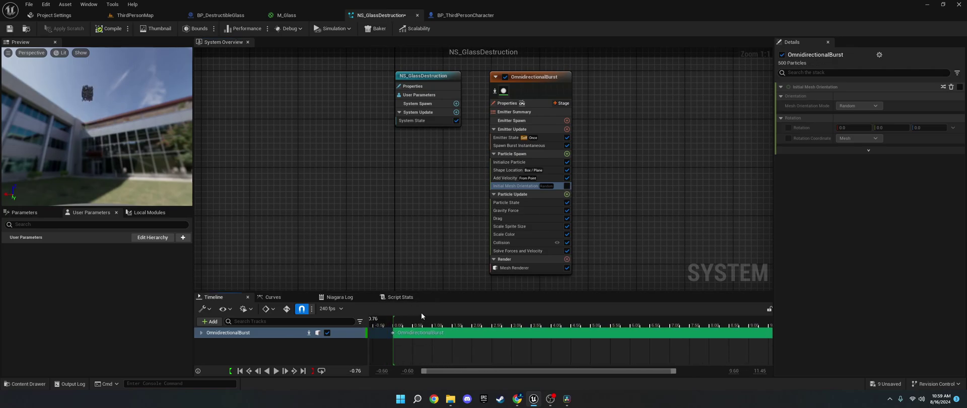
click(275, 371)
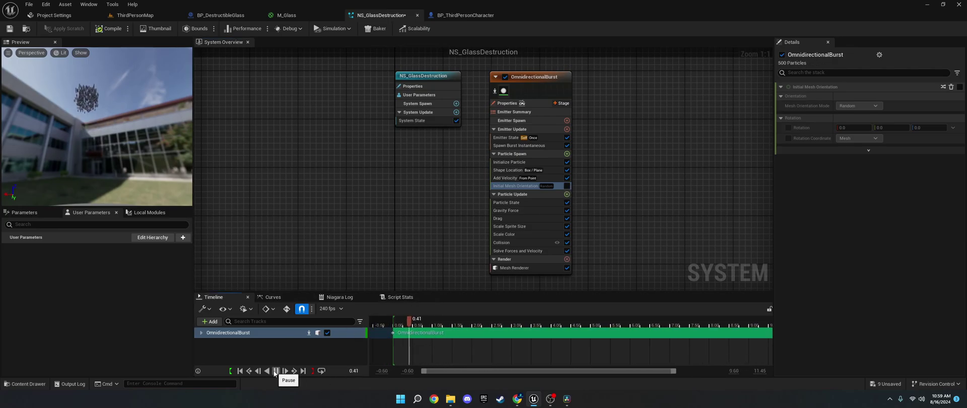
Re-enable Initial Mesh Orientation and review the Shape Location spawn shape primitive options.
click(566, 186)
click(508, 170)
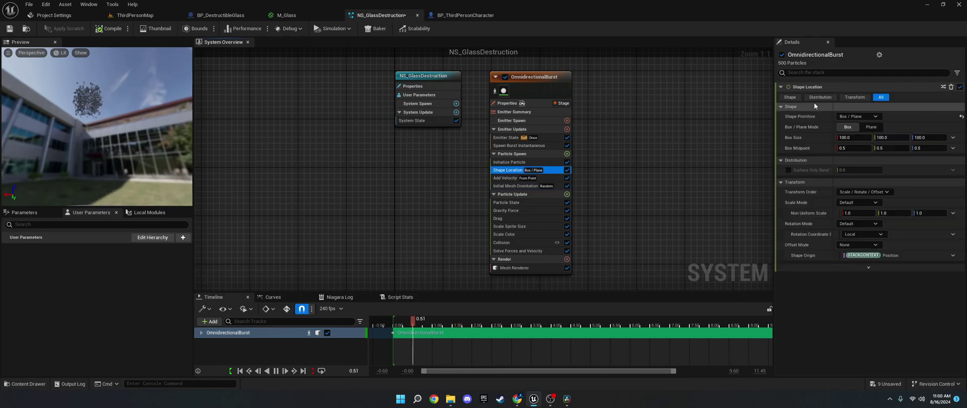
click(849, 116)
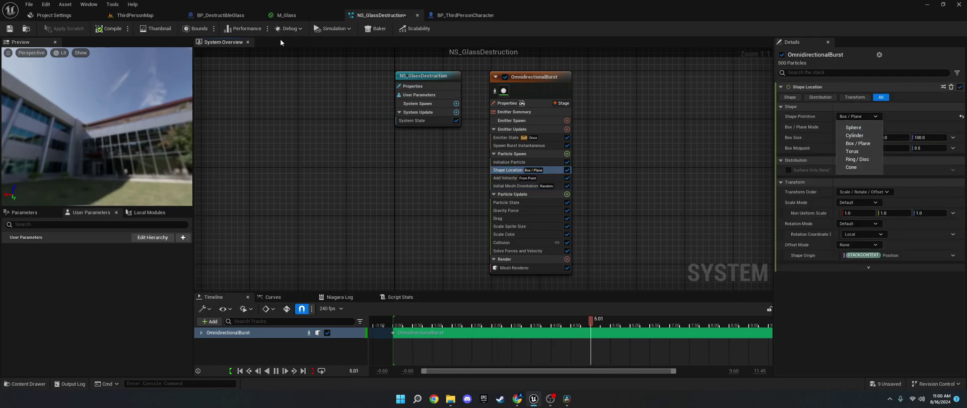
click(224, 15)
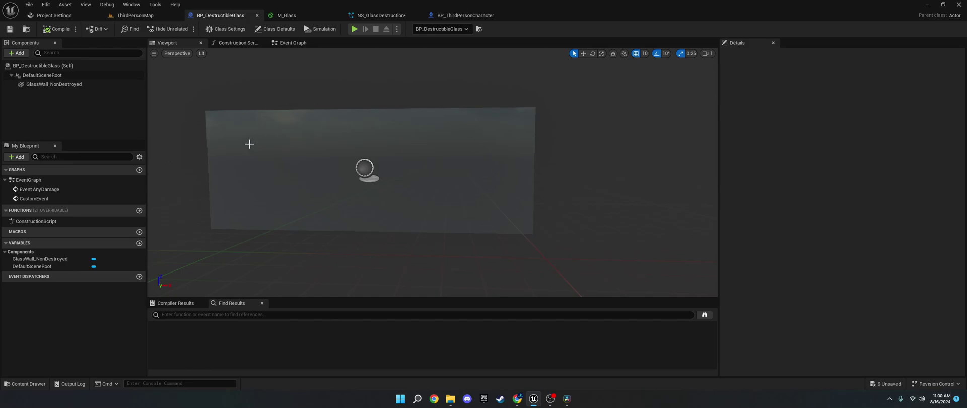
click(385, 15)
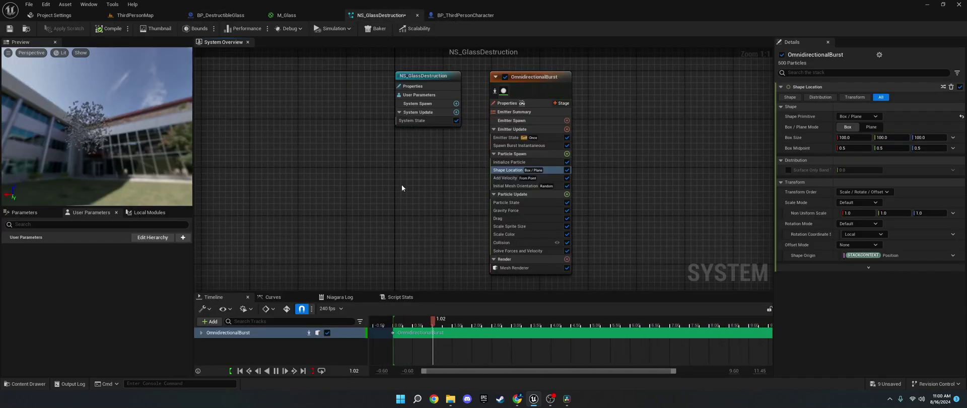
Inspect the shards' Collision and Mesh Renderer settings, collapsing the first mesh entry.
click(512, 243)
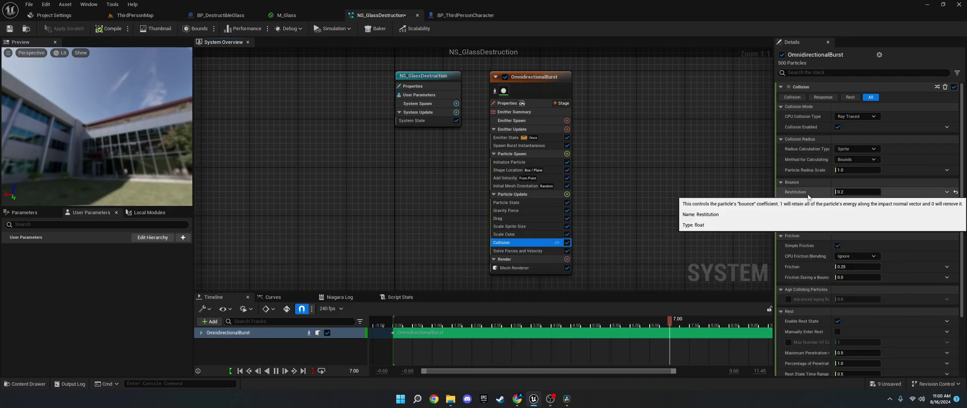
click(542, 267)
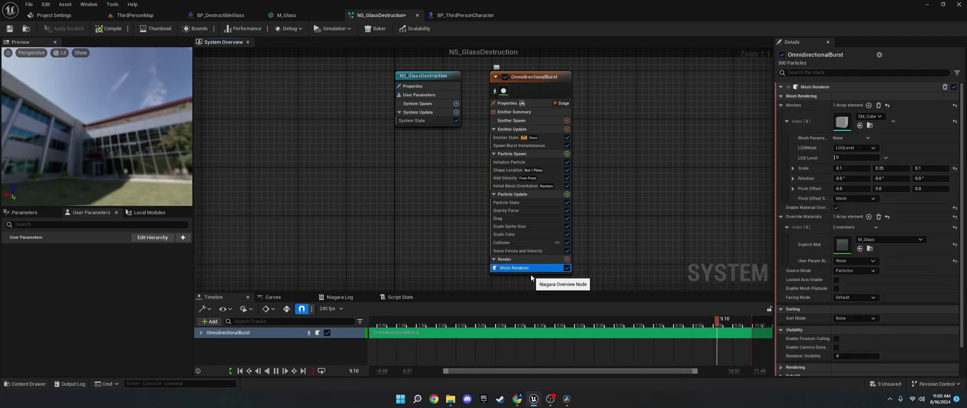
click(786, 121)
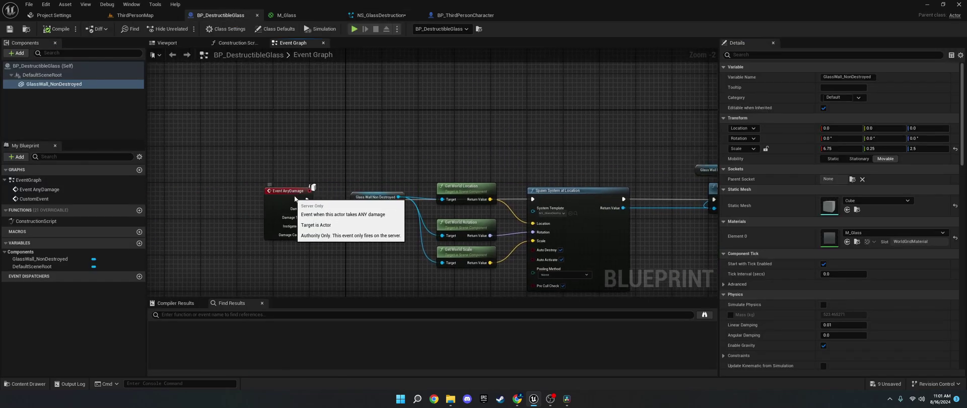
Trace the Event AnyDamage chain through Destroy Component, Bind Event and Play Sound, checking the wall in 3D.
drag(289, 191, 300, 186)
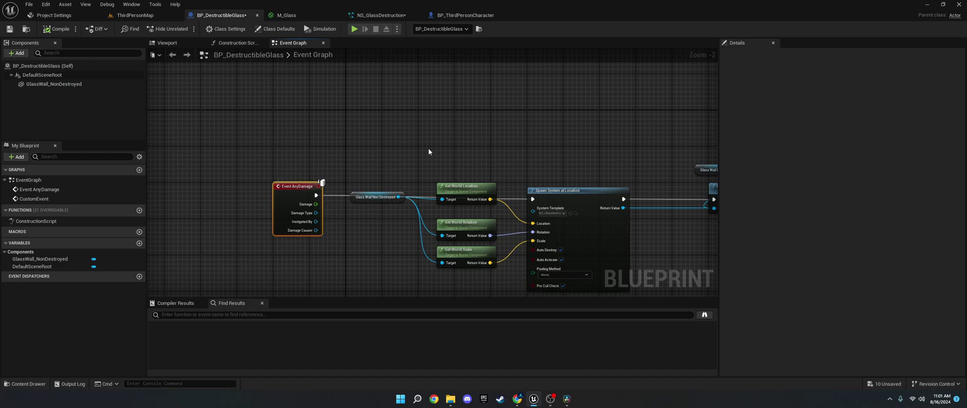
right_drag(428, 148, 358, 118)
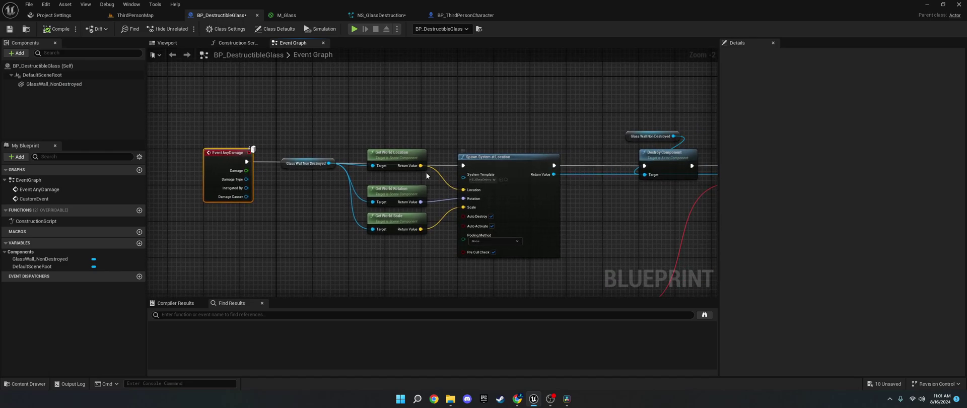
click(190, 45)
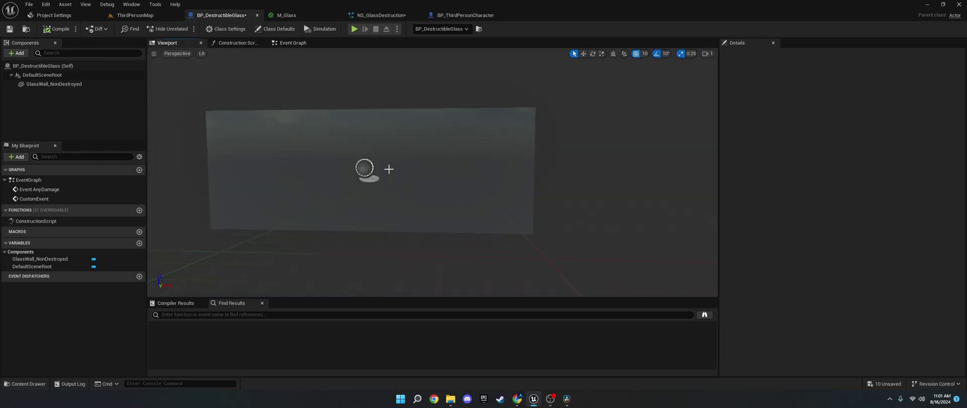
click(293, 45)
right_drag(553, 125, 339, 100)
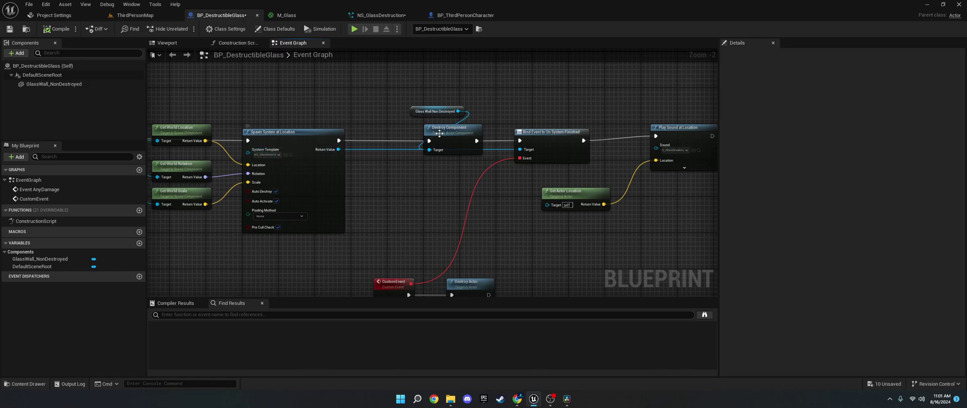
Check GlassWall_NonDestroyed, review Spawn System and Play Sound at Location, then compile and save.
click(179, 44)
click(90, 84)
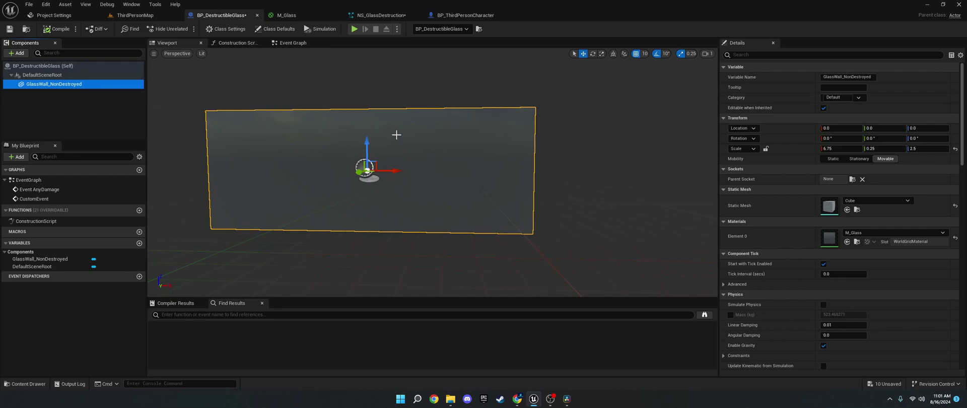
click(304, 45)
right_drag(326, 131, 420, 142)
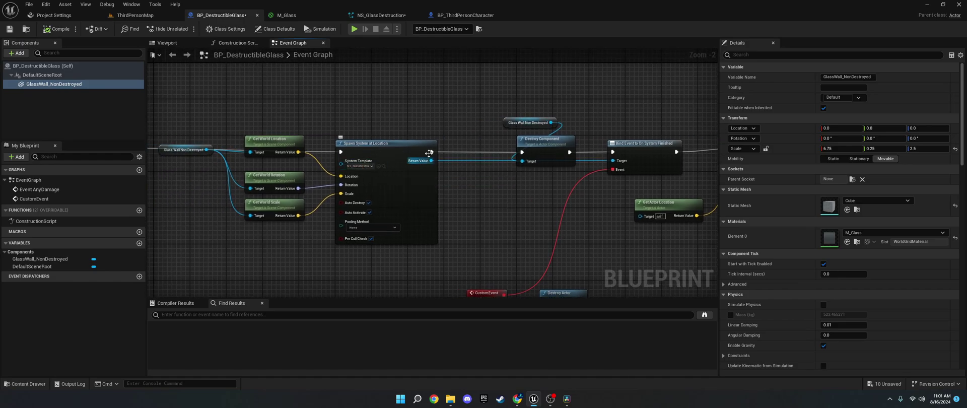
right_drag(548, 180, 368, 173)
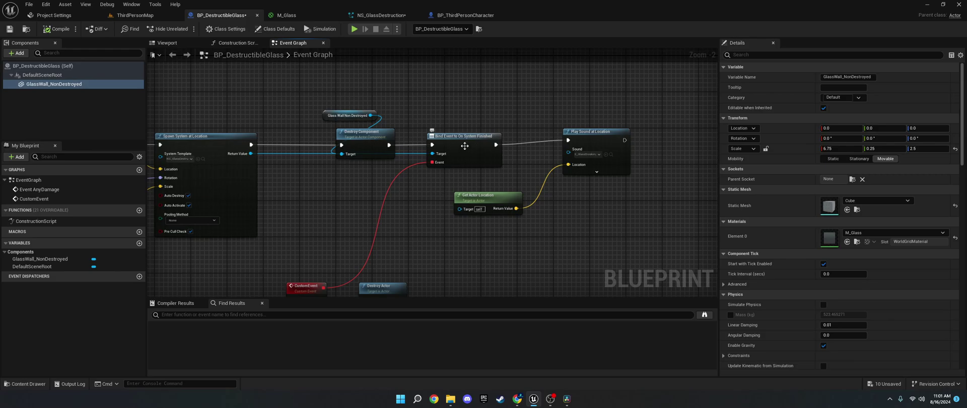
right_drag(463, 151, 392, 131)
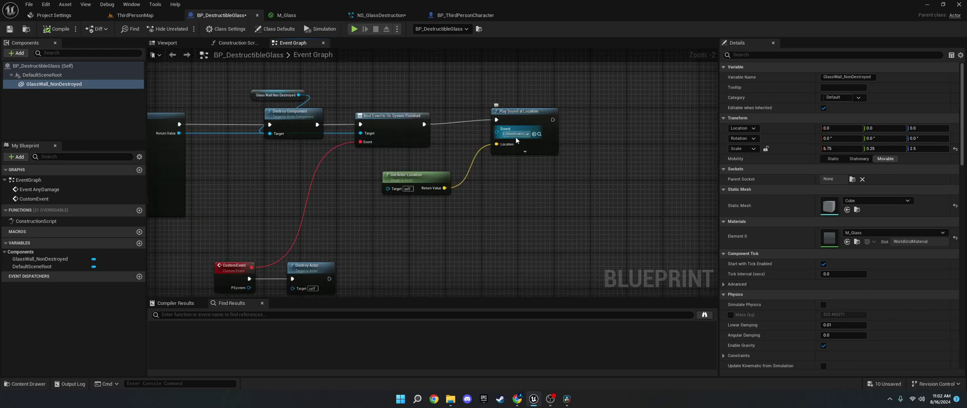
click(57, 29)
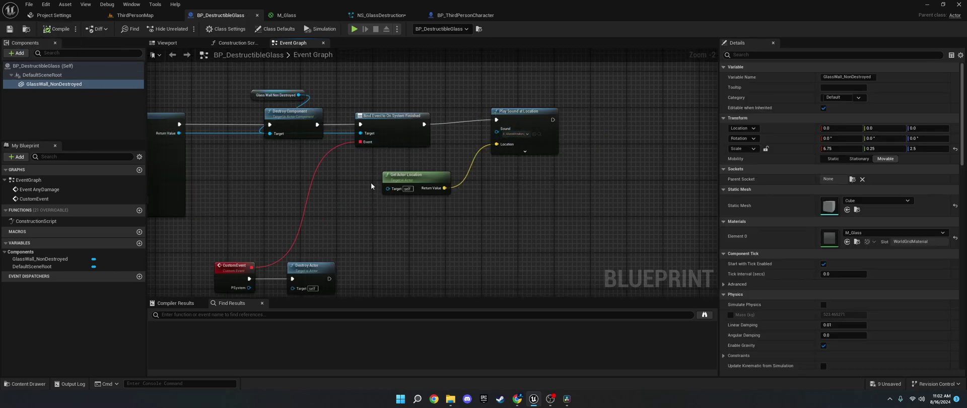